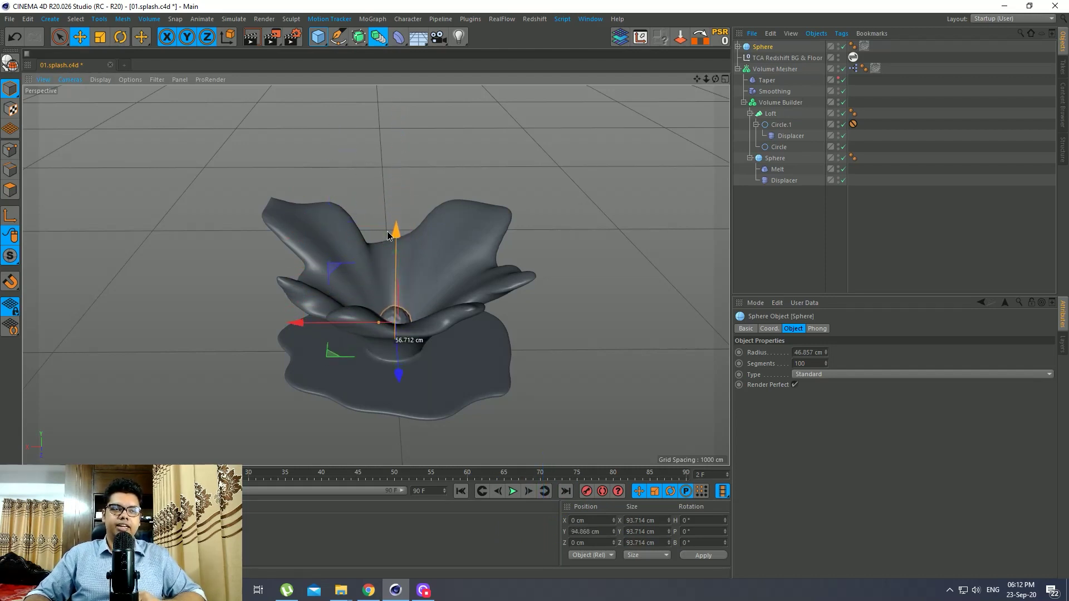
Reshape the finished splash crown by lowering Circle.1 to about Y 69 cm and shifting the Taper deformer vertically.
{"action": "left_click", "coordinate": [781, 124]}
{"action": "left_click_drag", "start_coordinate": [401, 154], "coordinate": [406, 182]}
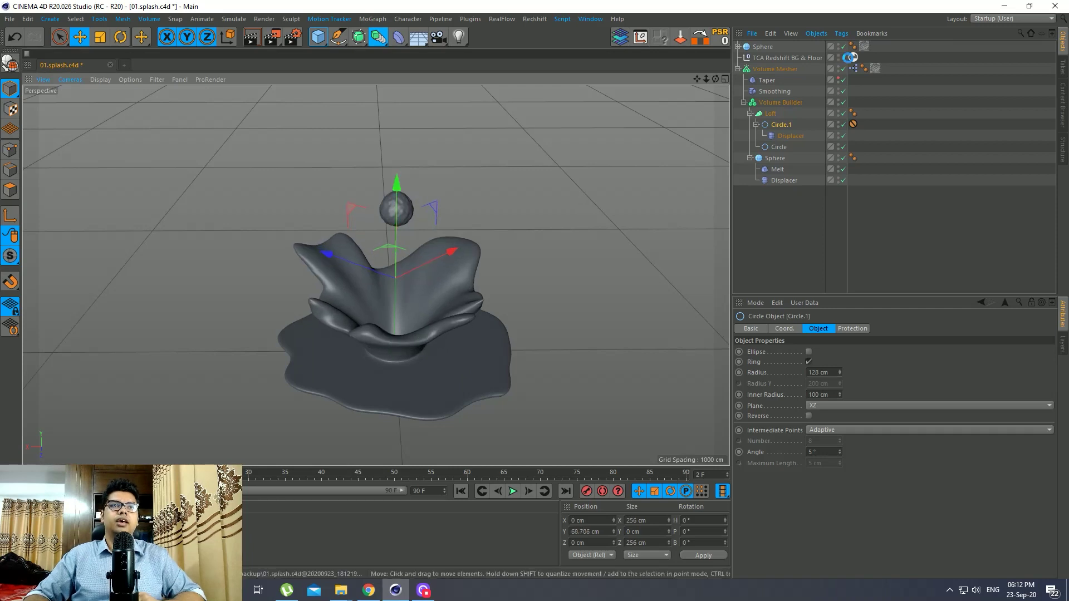
{"action": "left_click", "coordinate": [767, 80]}
{"action": "left_click_drag", "start_coordinate": [365, 304], "coordinate": [355, 310]}
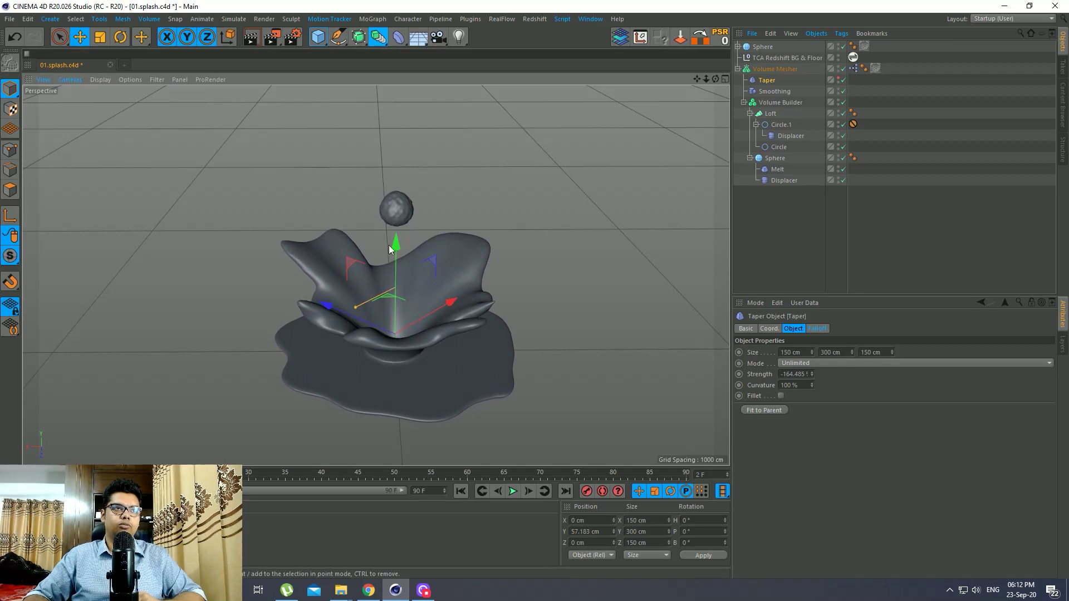
{"action": "mouse_move", "coordinate": [395, 248]}
{"action": "left_mouse_down"}
{"action": "mouse_move", "coordinate": [395, 222]}
{"action": "mouse_move", "coordinate": [392, 264]}
{"action": "mouse_move", "coordinate": [394, 211]}
{"action": "mouse_move", "coordinate": [391, 248]}
{"action": "left_mouse_up"}
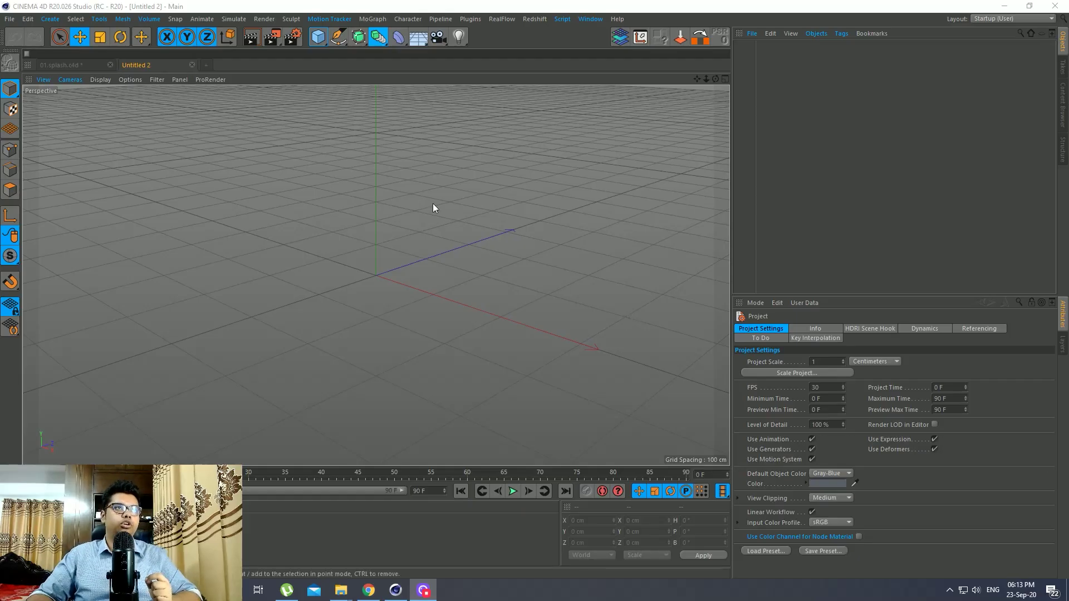
Create a circle spline on the XZ plane as a ring with a 128 cm radius and 100 cm inner radius.
{"action": "left_click", "coordinate": [339, 42]}
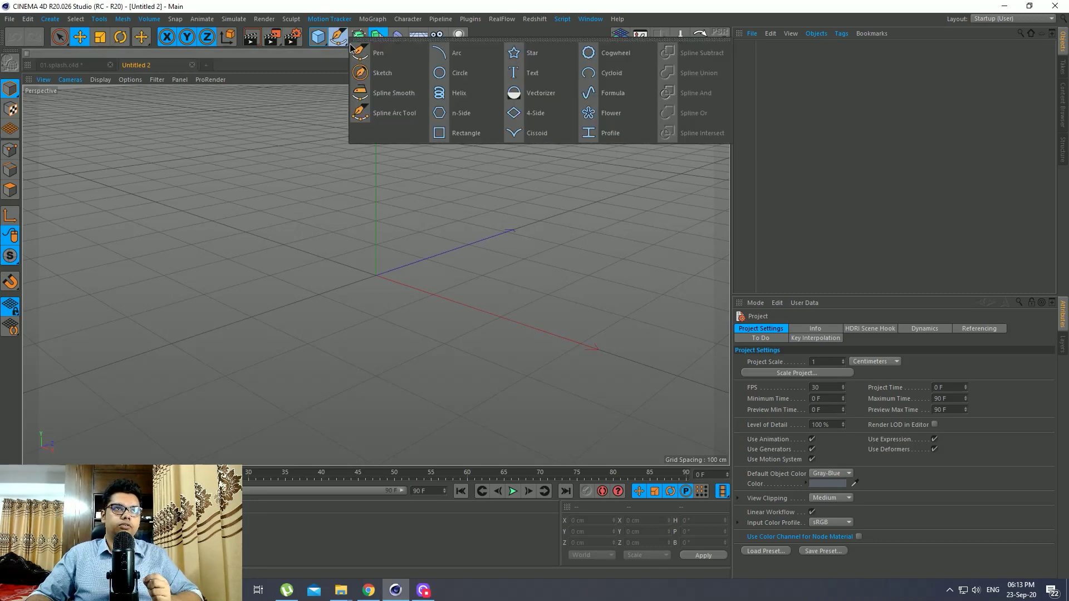
{"action": "left_click", "coordinate": [481, 84]}
{"action": "left_click", "coordinate": [827, 405]}
{"action": "left_click", "coordinate": [827, 426]}
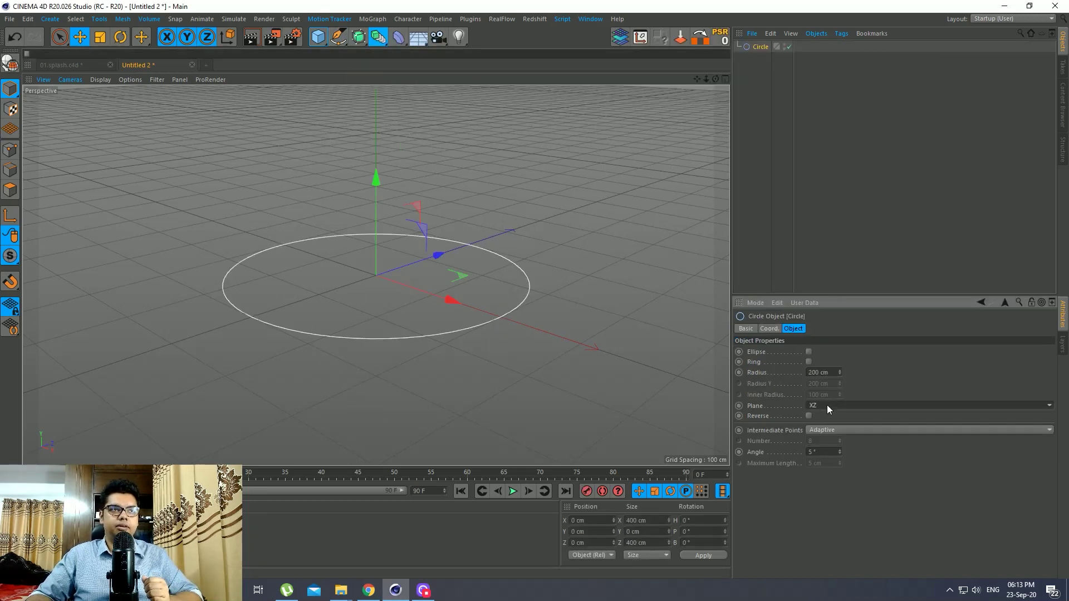
{"action": "left_click", "coordinate": [809, 362]}
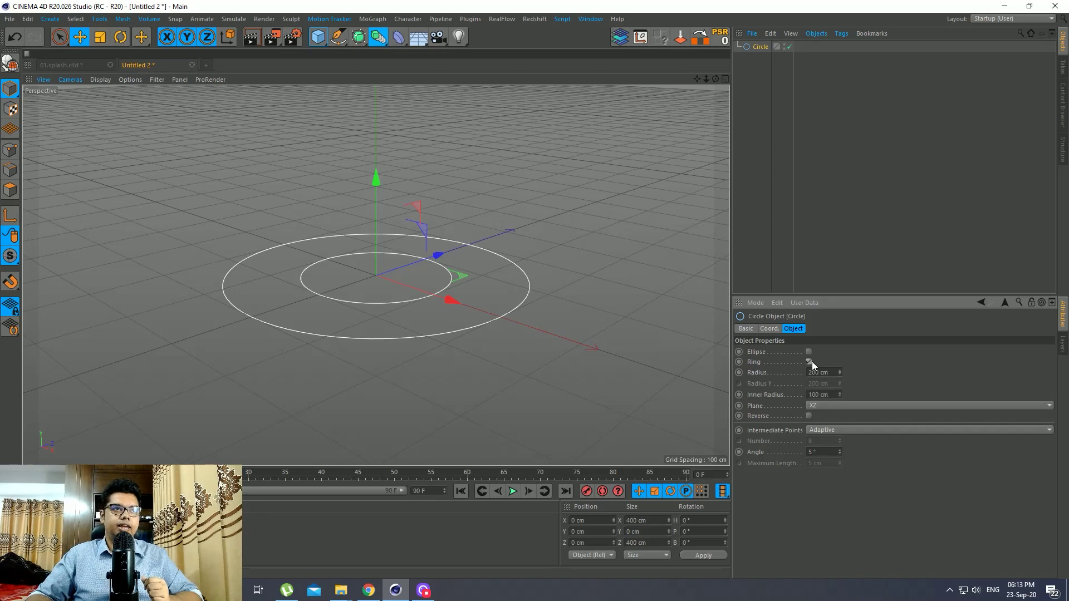
{"action": "left_click_drag", "start_coordinate": [839, 372], "coordinate": [818, 373]}
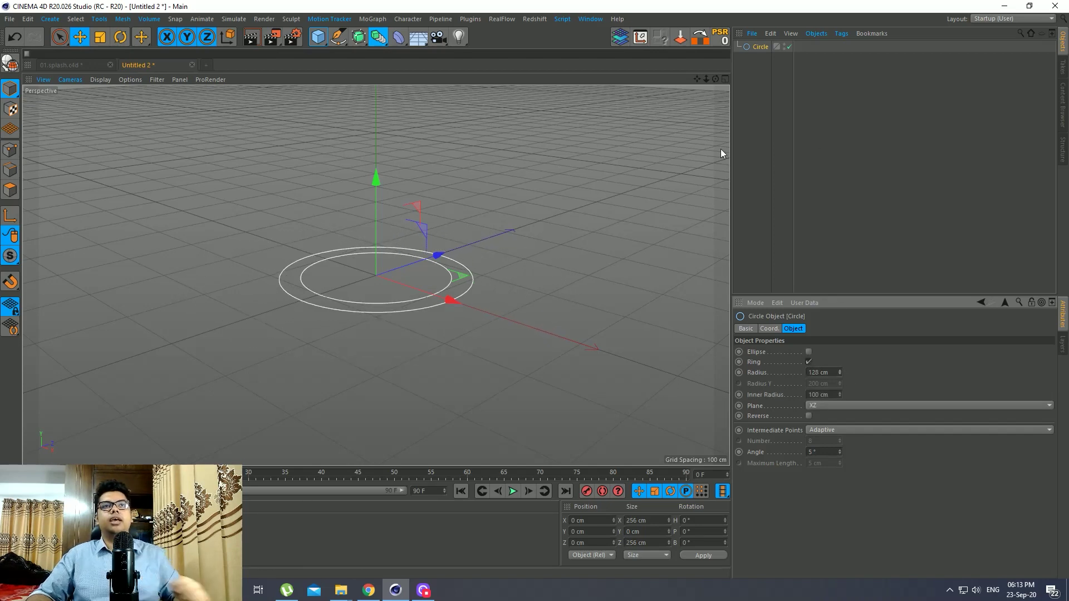
Duplicate the ring about 175 cm above the original and loft the two rings together.
{"action": "left_click_drag", "start_coordinate": [375, 188], "coordinate": [439, 57], "text": "ctrl"}
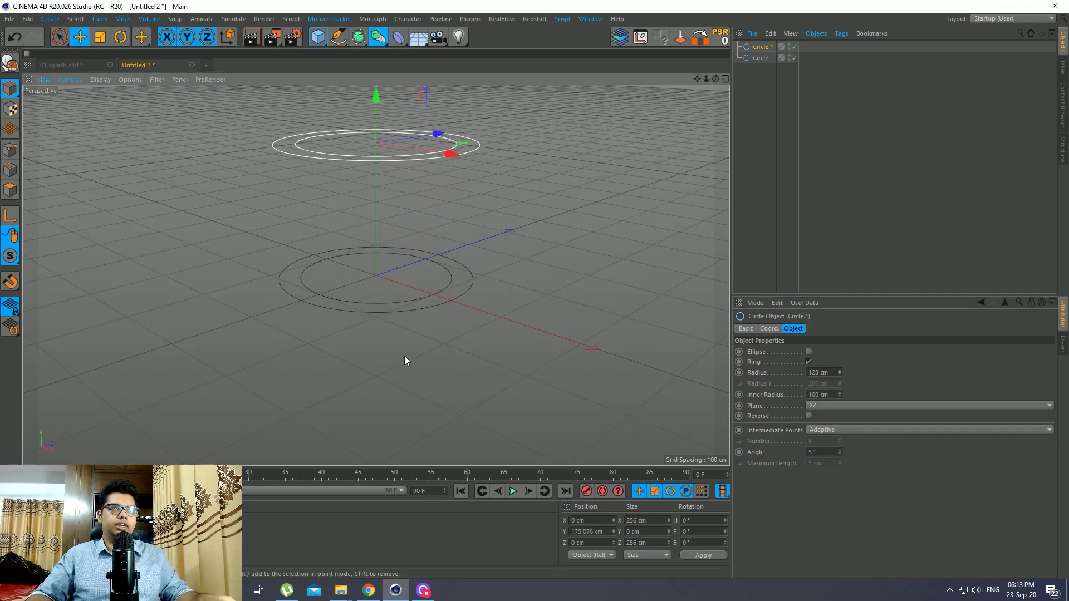
{"action": "key", "text": "h"}
{"action": "left_click", "coordinate": [359, 37]}
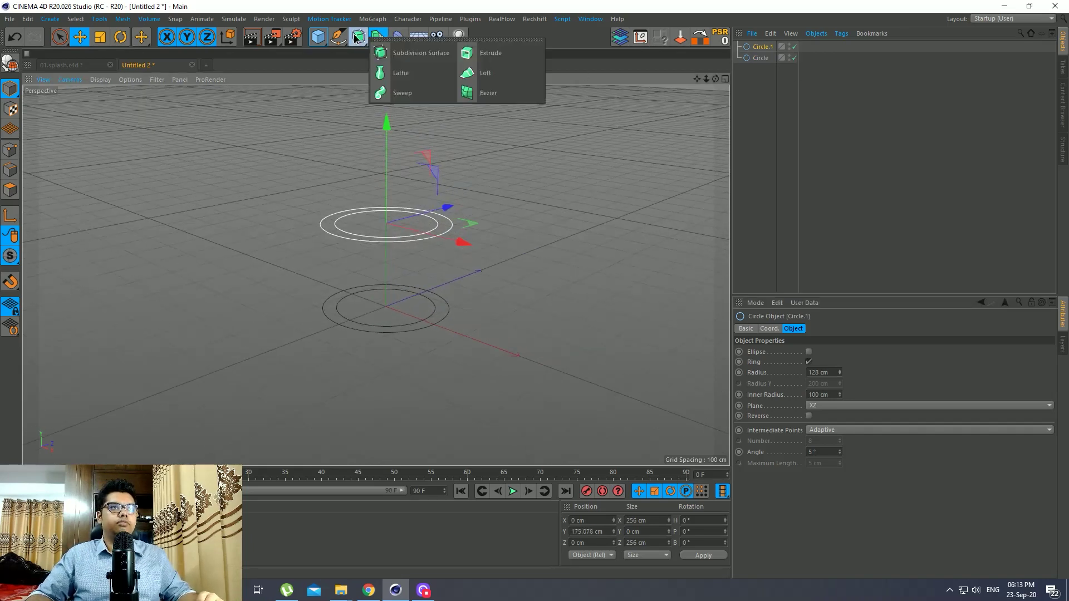
{"action": "left_click", "coordinate": [494, 78]}
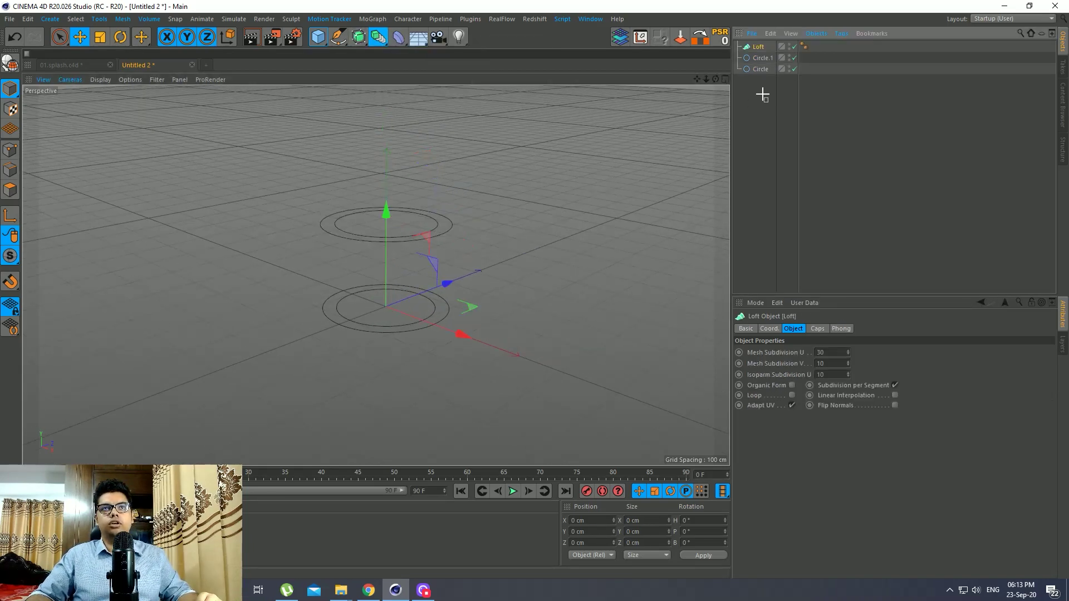
{"action": "left_click_drag", "start_coordinate": [759, 96], "coordinate": [760, 47]}
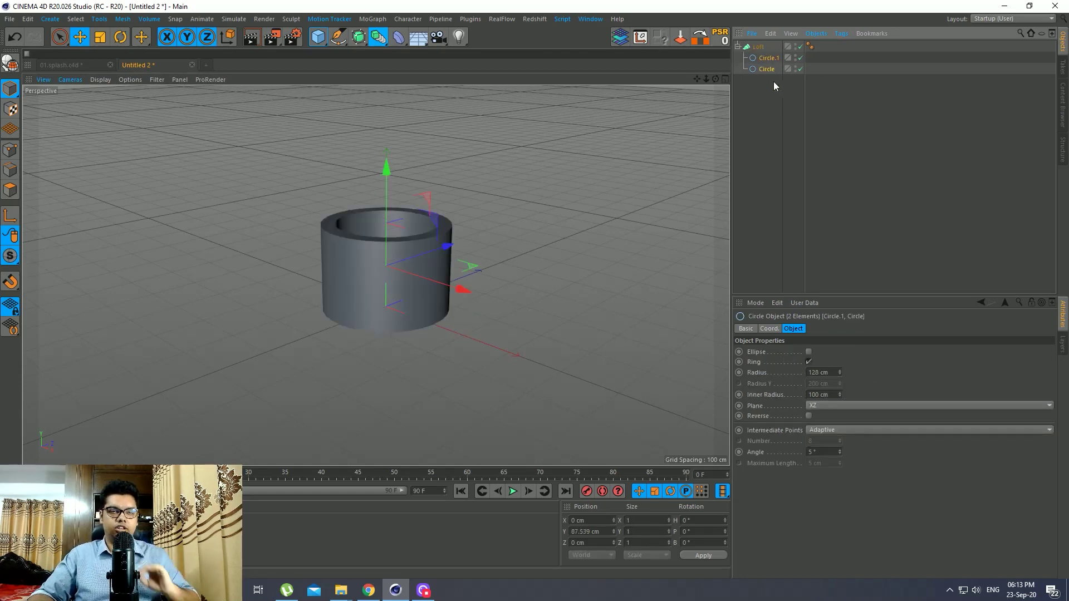
{"action": "left_click", "coordinate": [767, 92]}
Add a Displacer deformer as a child of the upper ring, Circle.1.
{"action": "left_click", "coordinate": [765, 57]}
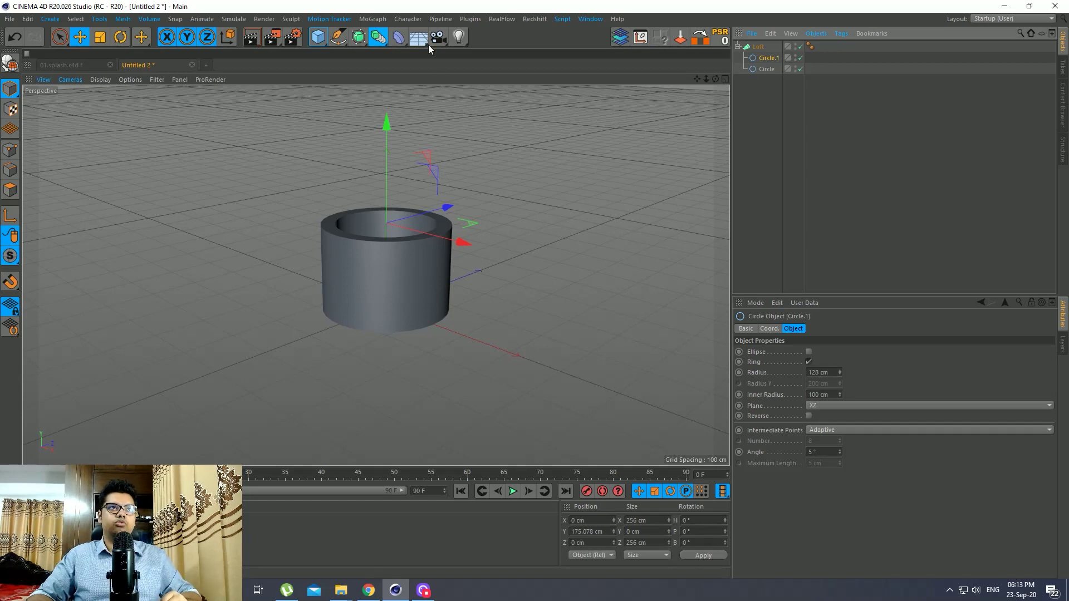
{"action": "left_click", "coordinate": [400, 38]}
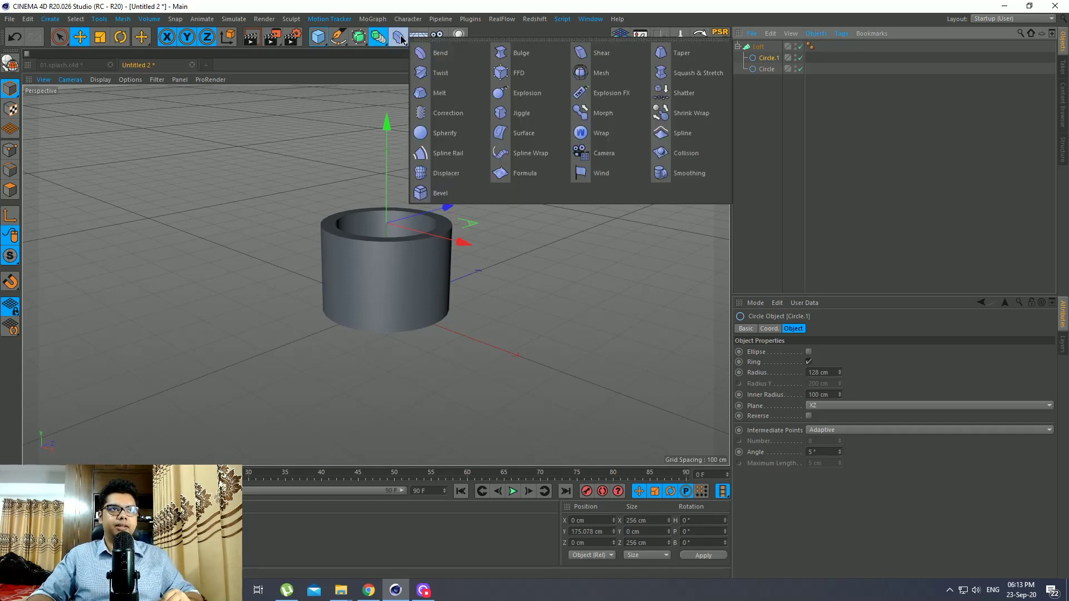
{"action": "left_click", "coordinate": [443, 173]}
{"action": "left_click_drag", "start_coordinate": [759, 52], "coordinate": [781, 72]}
Assign a Noise shader to the Displacer and set its noise type to Electric.
{"action": "left_click", "coordinate": [833, 328]}
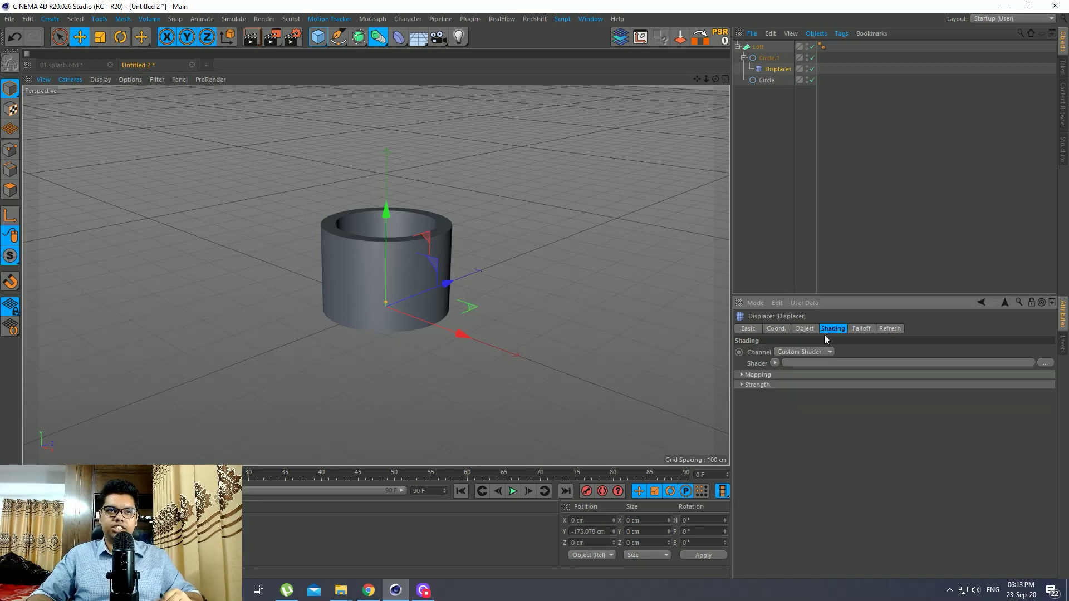
{"action": "left_click", "coordinate": [775, 363]}
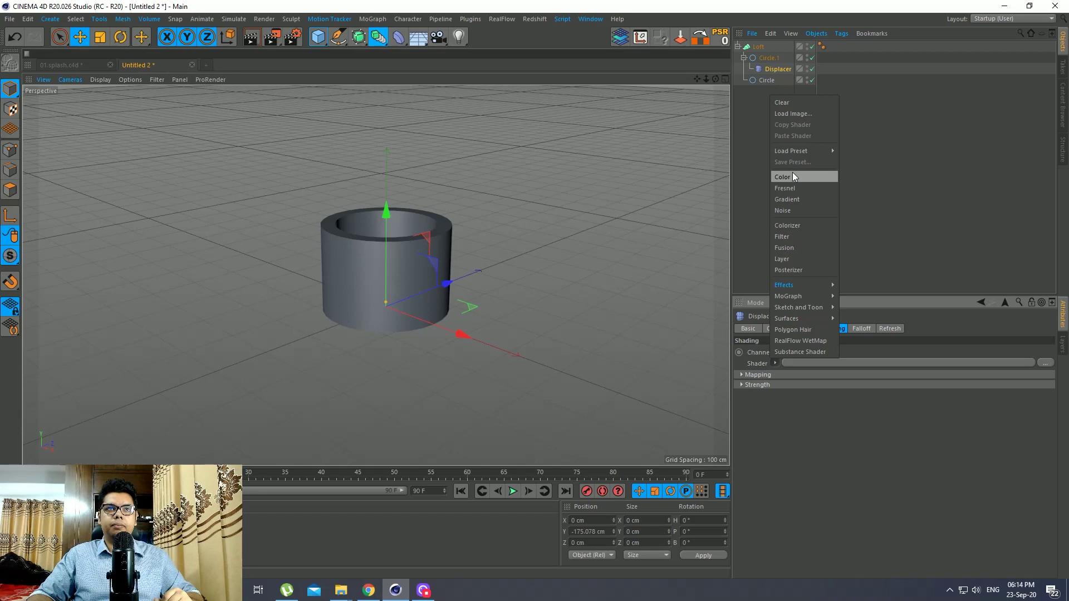
{"action": "left_click", "coordinate": [792, 211]}
{"action": "left_click", "coordinate": [772, 386]}
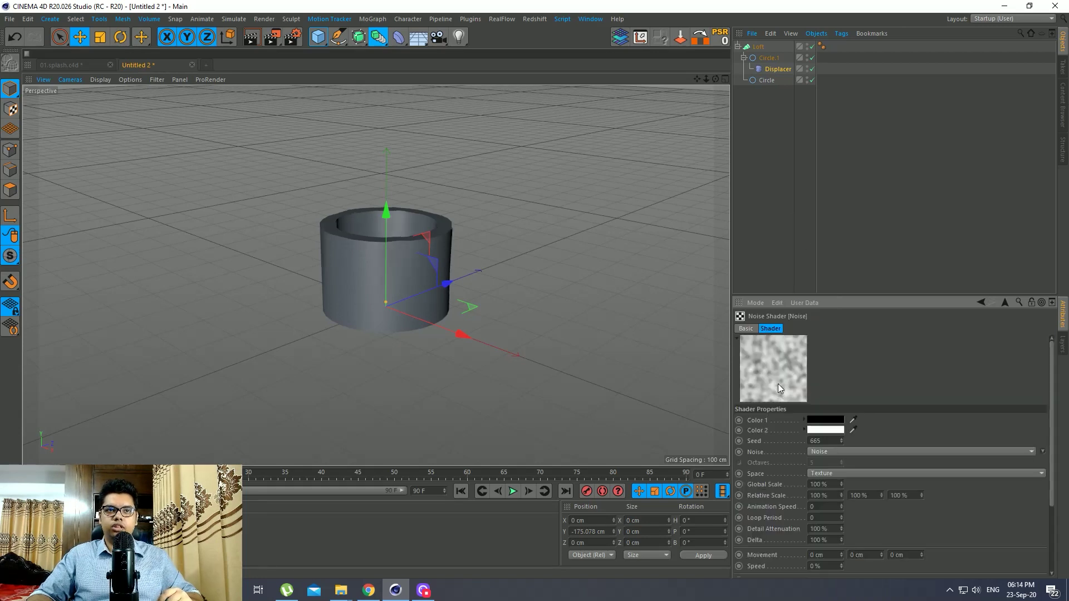
{"action": "left_click", "coordinate": [950, 451]}
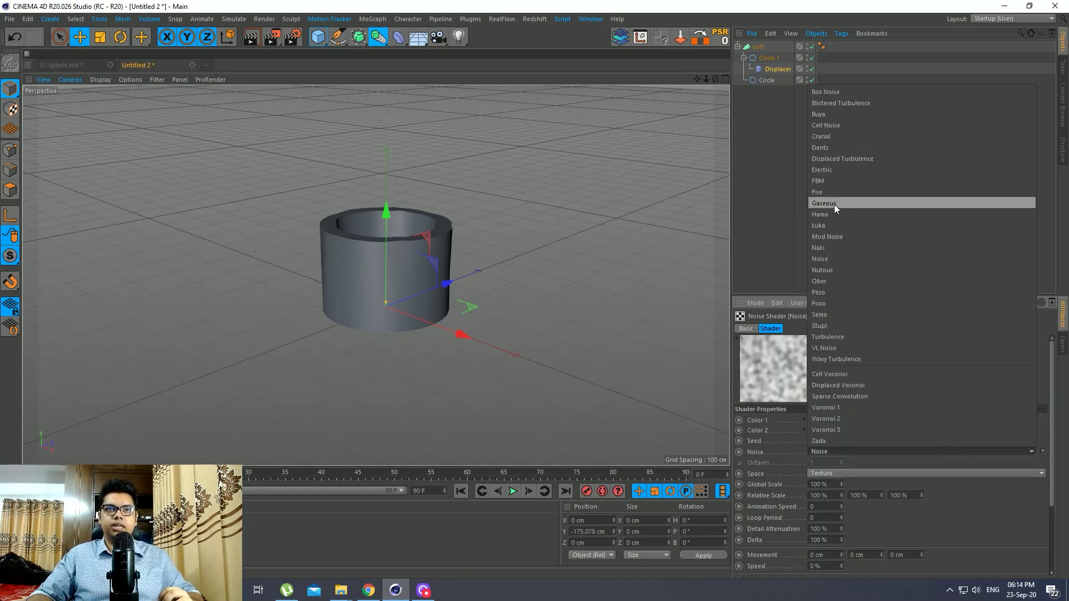
{"action": "left_click", "coordinate": [828, 169]}
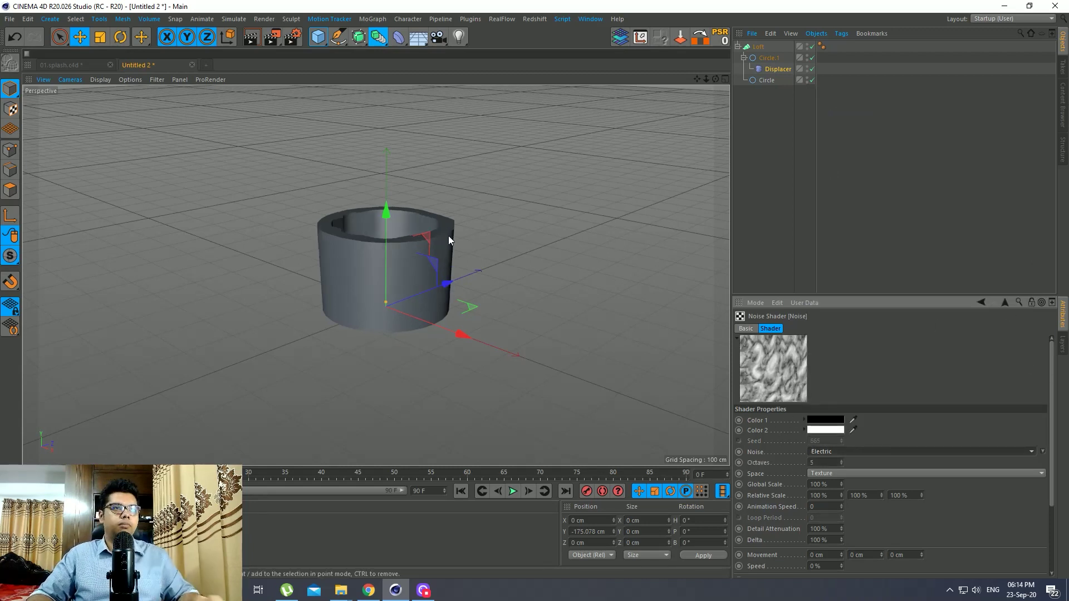
Set the Displacer's direction to Planar with +Y orientation.
{"action": "left_click_drag", "start_coordinate": [449, 235], "coordinate": [409, 232], "text": "alt"}
{"action": "scroll", "coordinate": [373, 305], "scroll_direction": "up", "scroll_amount": 6}
{"action": "left_click_drag", "start_coordinate": [396, 331], "coordinate": [348, 223], "text": "alt"}
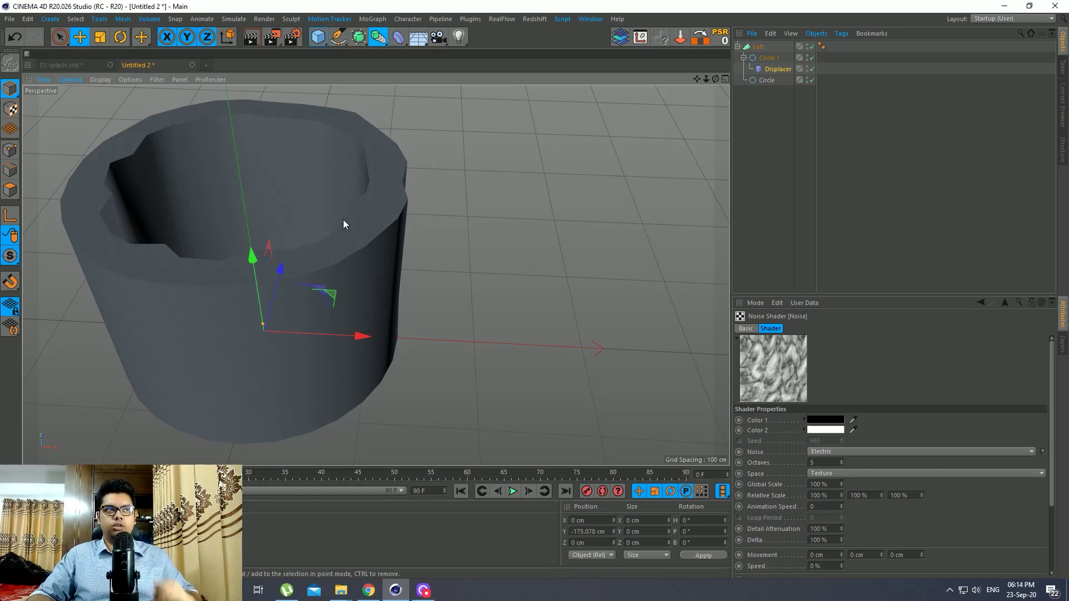
{"action": "key", "text": "ctrl+shift+z"}
{"action": "key", "text": "ctrl+shift+z"}
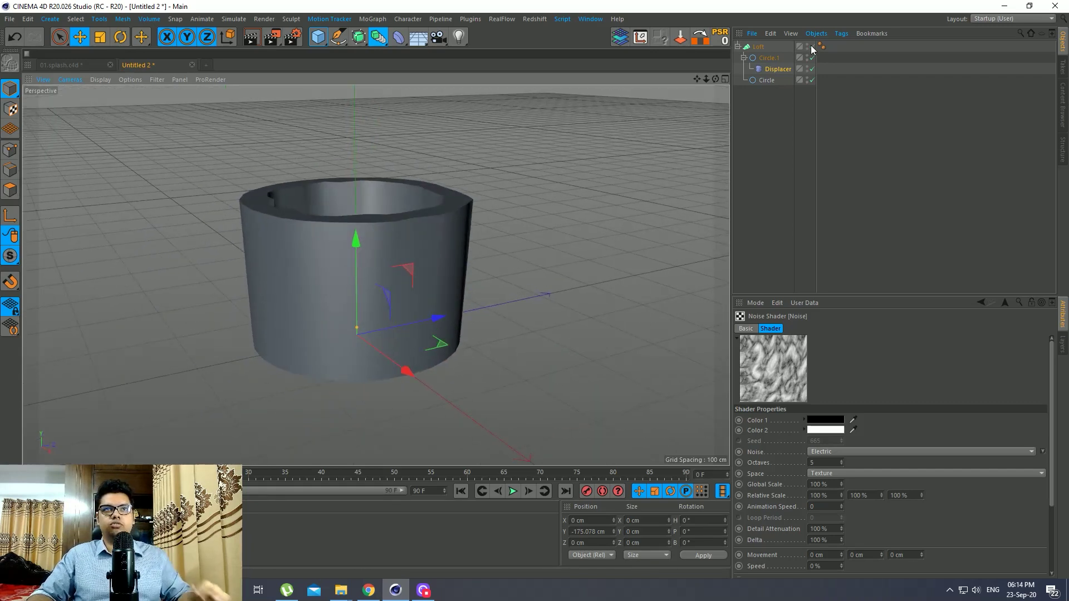
{"action": "left_click", "coordinate": [776, 69]}
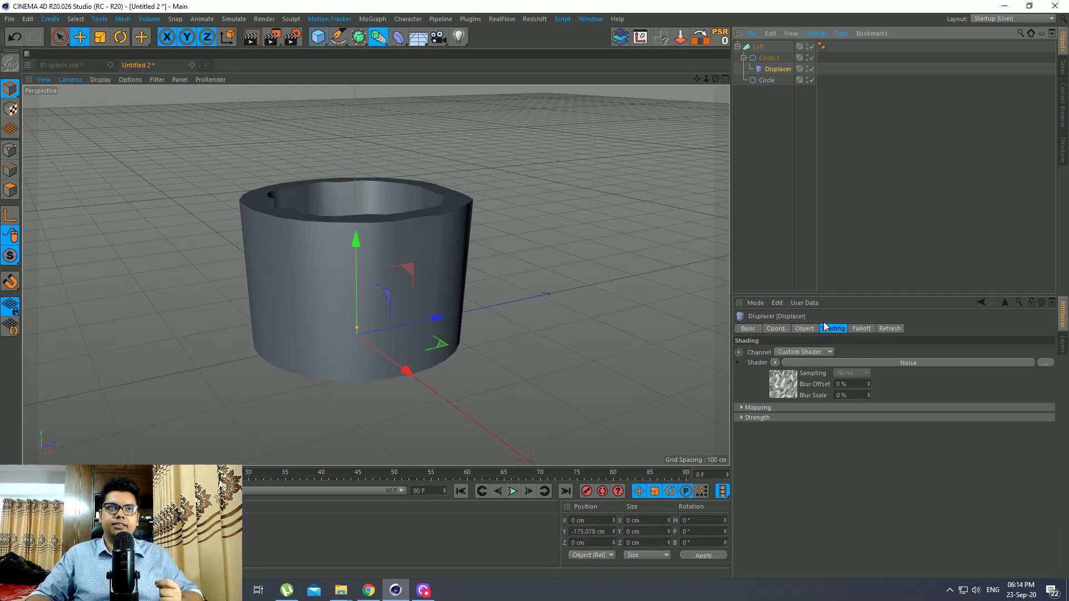
{"action": "left_click", "coordinate": [804, 328]}
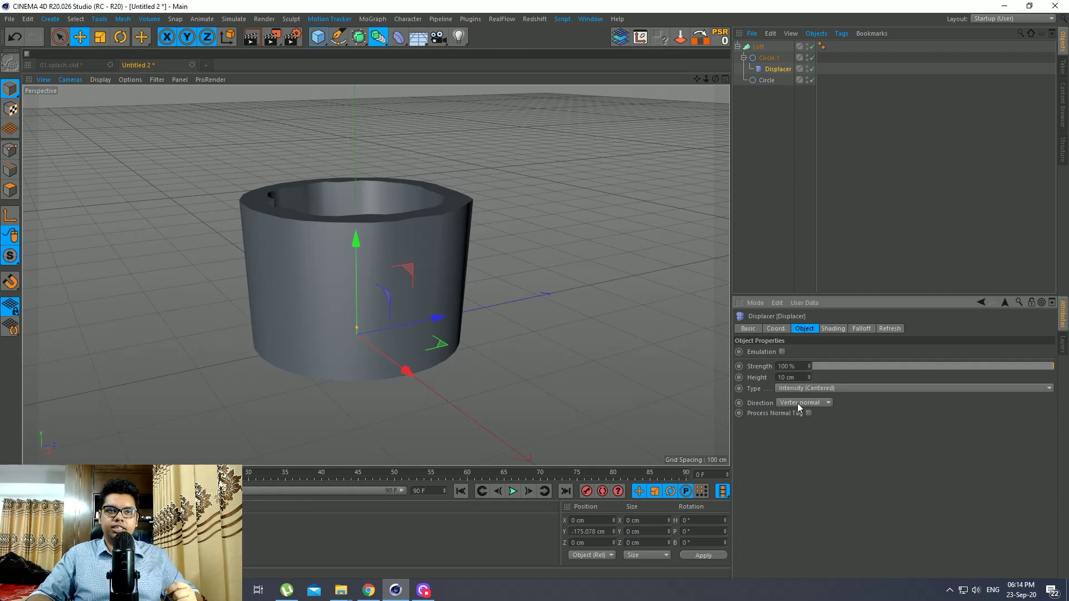
{"action": "left_click", "coordinate": [790, 437]}
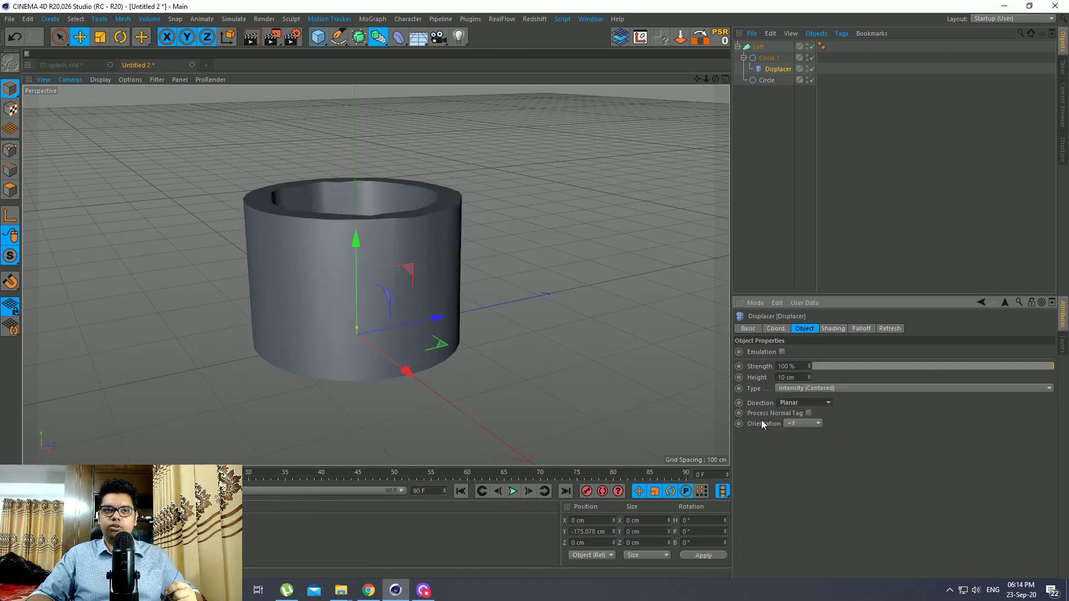
{"action": "left_click", "coordinate": [796, 424]}
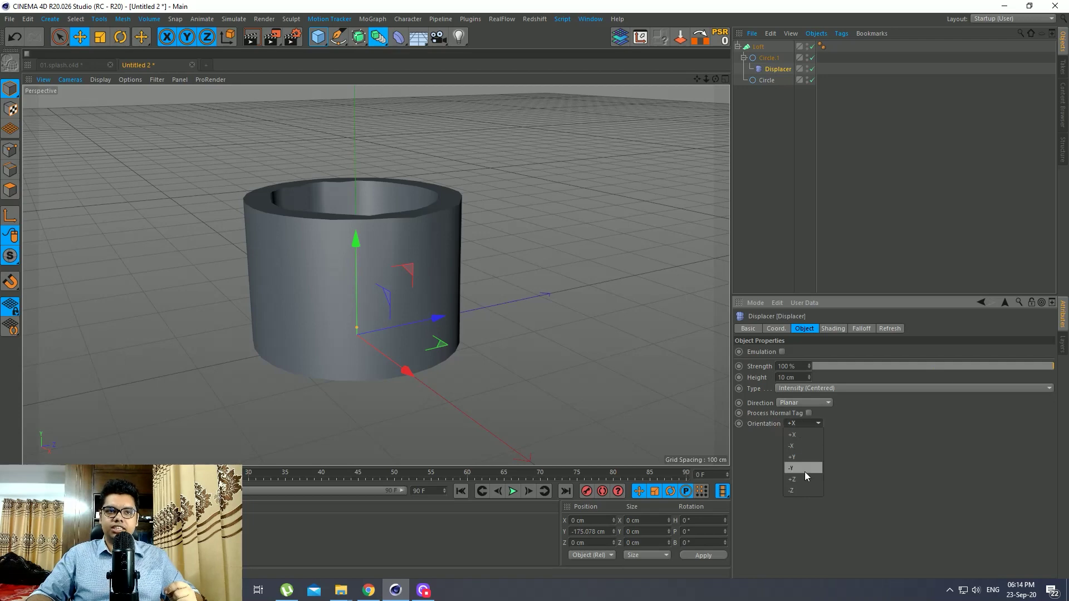
{"action": "left_click", "coordinate": [804, 457]}
Set the Displacer's noise shader to 73% contrast and 17% brightness.
{"action": "left_click_drag", "start_coordinate": [535, 300], "coordinate": [436, 241], "text": "alt"}
{"action": "scroll", "coordinate": [437, 284], "scroll_direction": "down", "scroll_amount": 2}
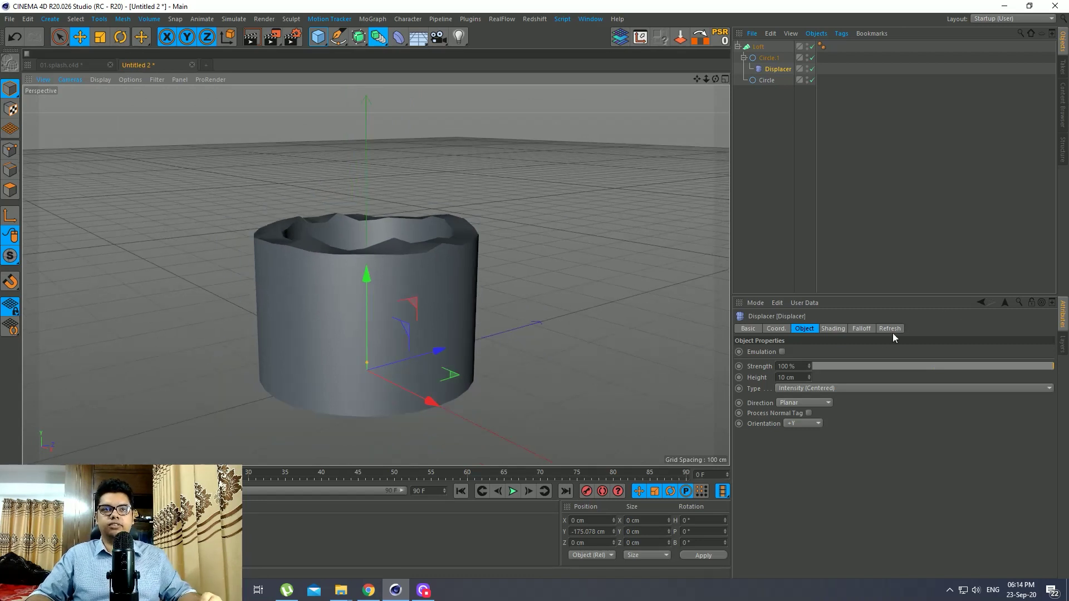
{"action": "left_click", "coordinate": [834, 329]}
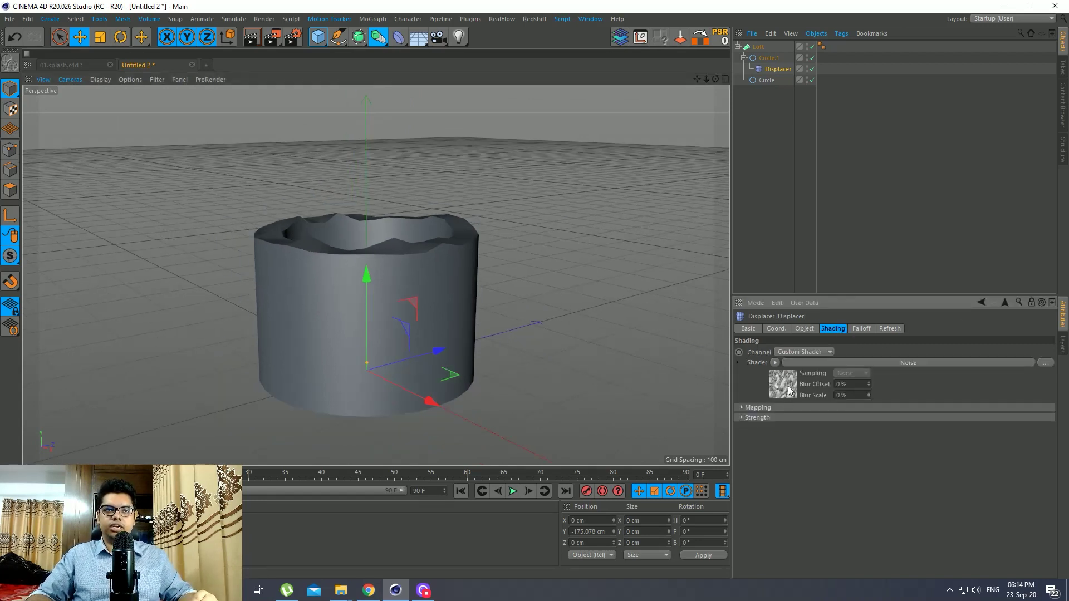
{"action": "left_click", "coordinate": [802, 387]}
{"action": "scroll", "coordinate": [774, 499], "scroll_direction": "down", "scroll_amount": 4}
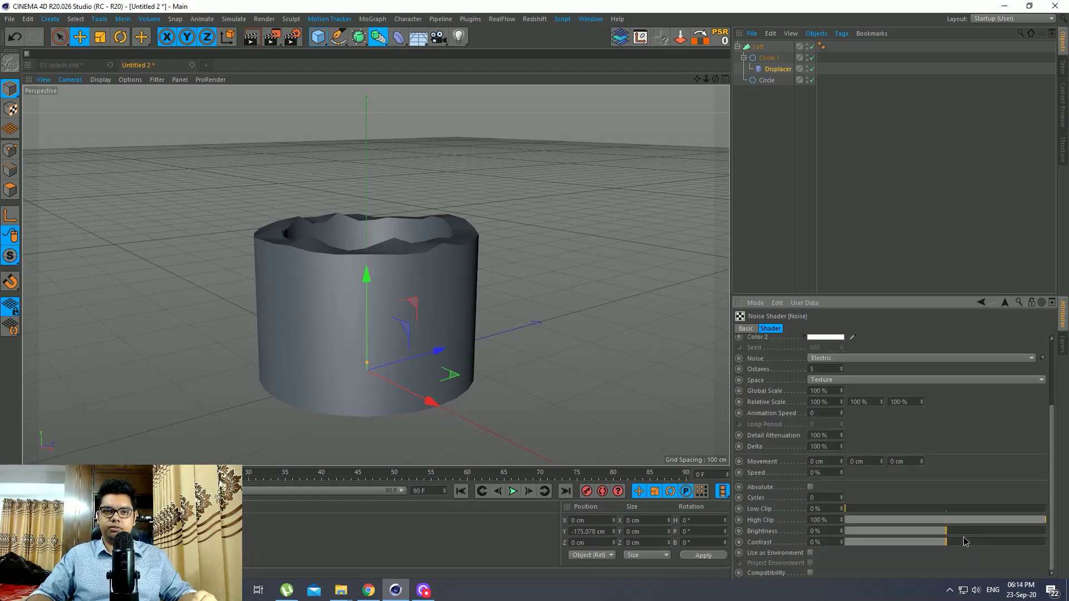
{"action": "left_click_drag", "start_coordinate": [965, 541], "coordinate": [1020, 542]}
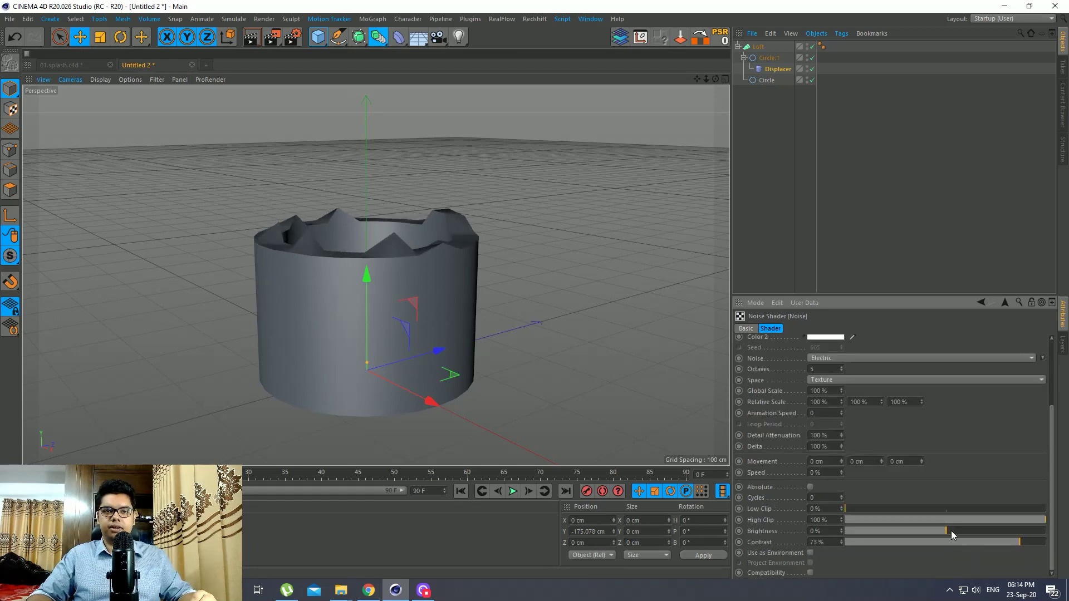
{"action": "mouse_move", "coordinate": [951, 530]}
{"action": "left_mouse_down"}
{"action": "mouse_move", "coordinate": [940, 532]}
{"action": "mouse_move", "coordinate": [974, 532]}
{"action": "mouse_move", "coordinate": [964, 535]}
{"action": "left_mouse_up"}
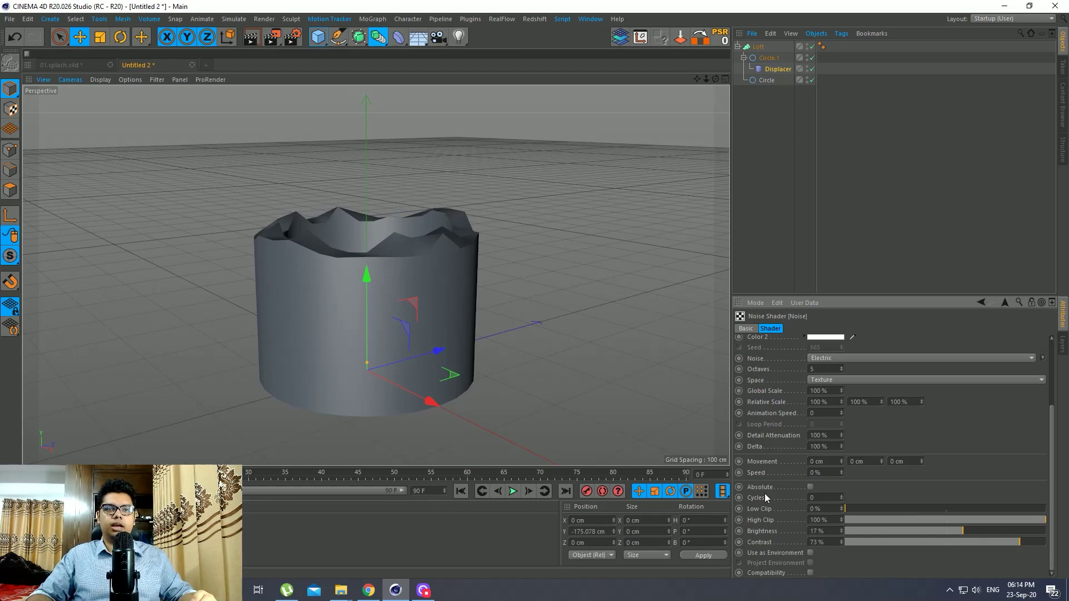
{"action": "scroll", "coordinate": [784, 416], "scroll_direction": "up", "scroll_amount": 4}
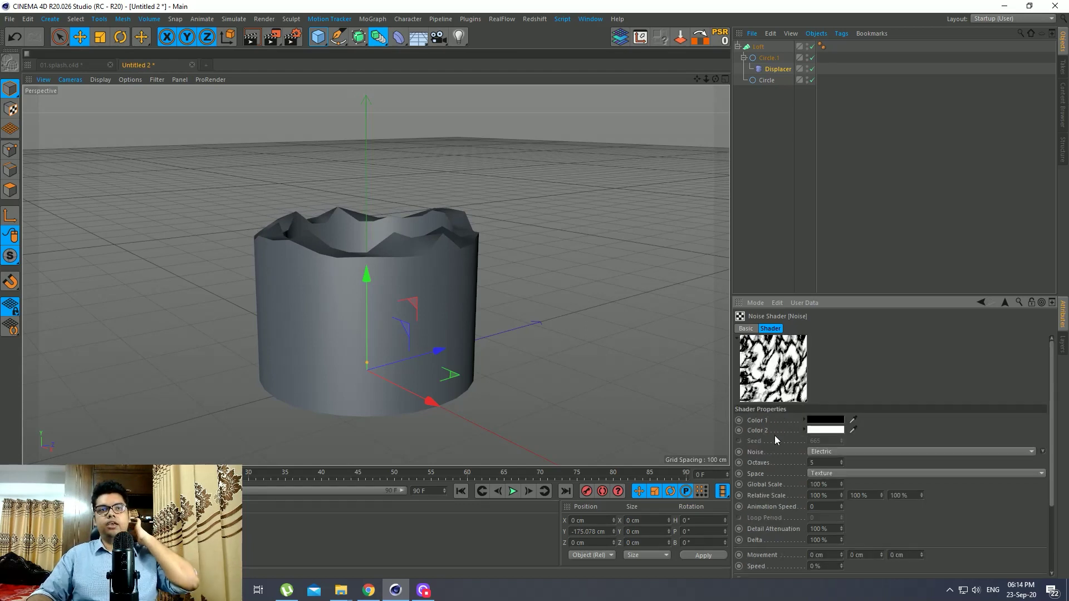
Raise the Displacer's strength to 350% to exaggerate the spikes along the rim.
{"action": "left_click", "coordinate": [1006, 305]}
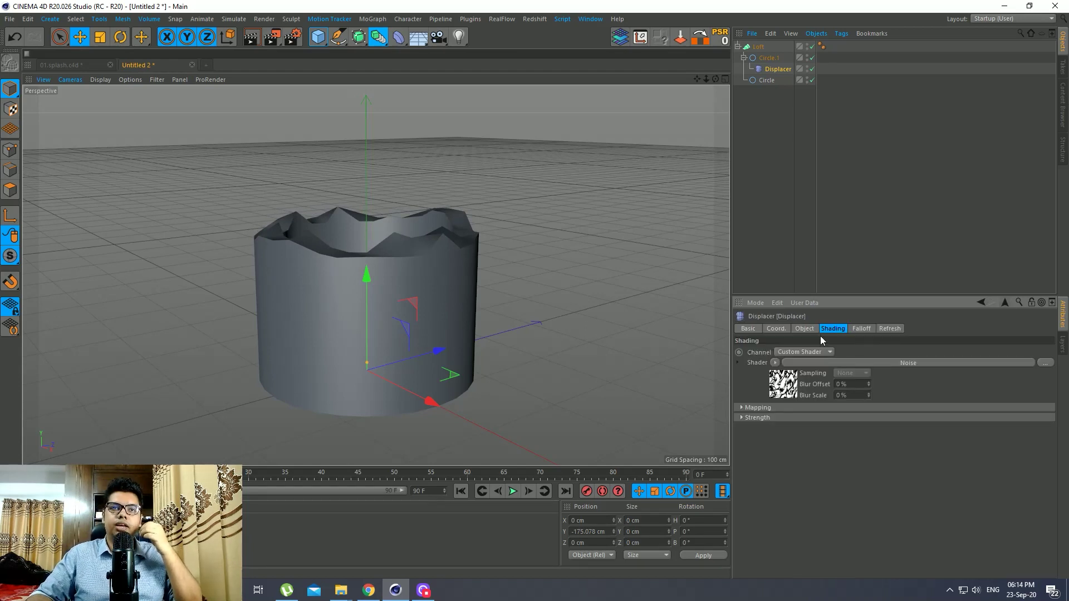
{"action": "left_click", "coordinate": [808, 328]}
{"action": "left_click_drag", "start_coordinate": [809, 363], "coordinate": [432, 410]}
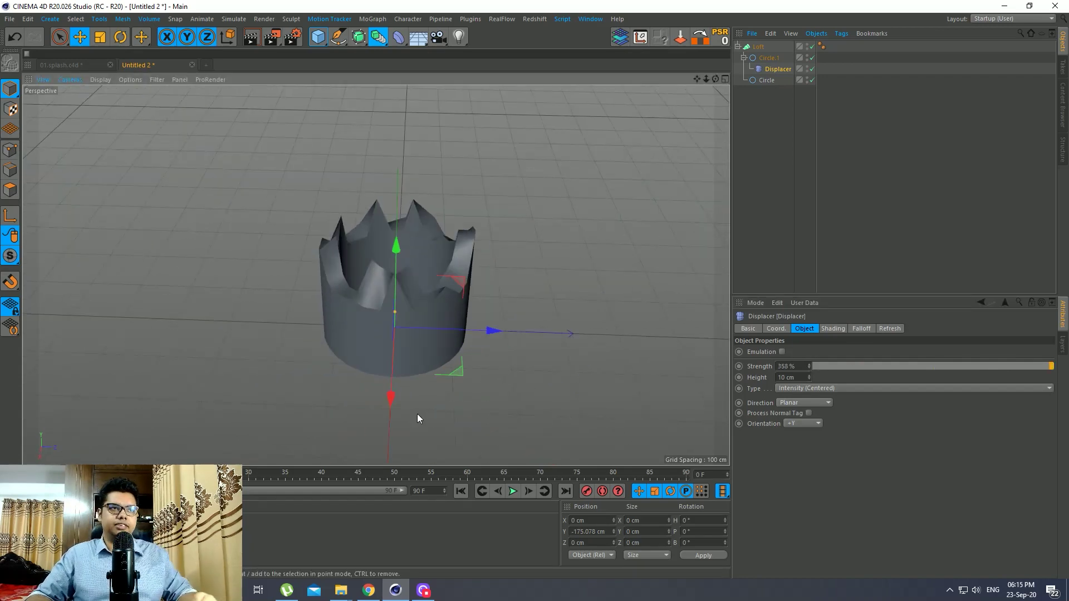
Set the Loft's Mesh Subdivision U to 100 for a more detailed rim.
{"action": "scroll", "coordinate": [379, 287], "scroll_direction": "up", "scroll_amount": 4}
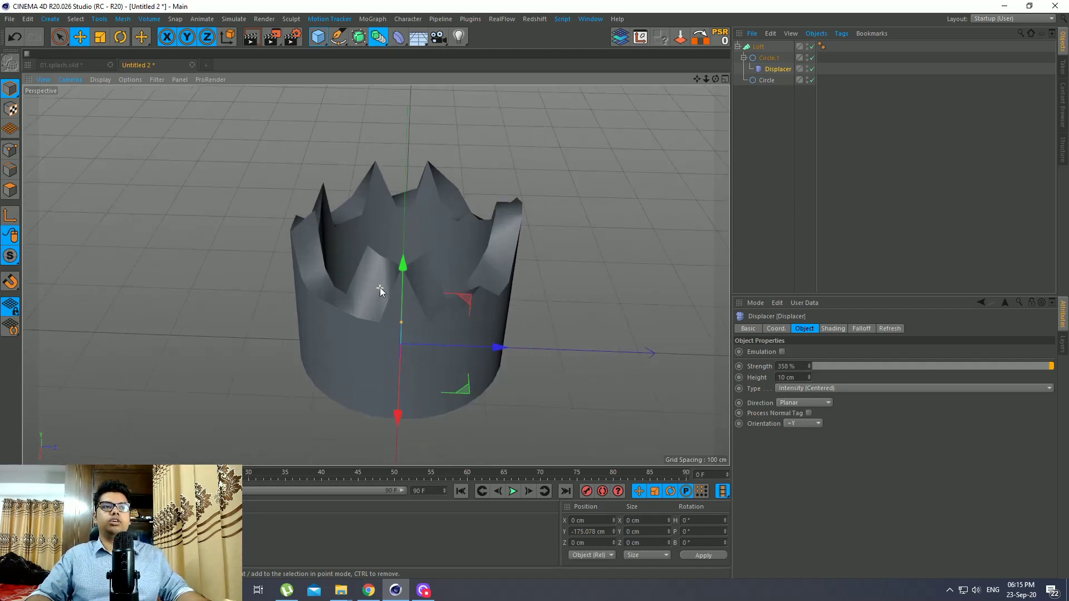
{"action": "left_click", "coordinate": [758, 47]}
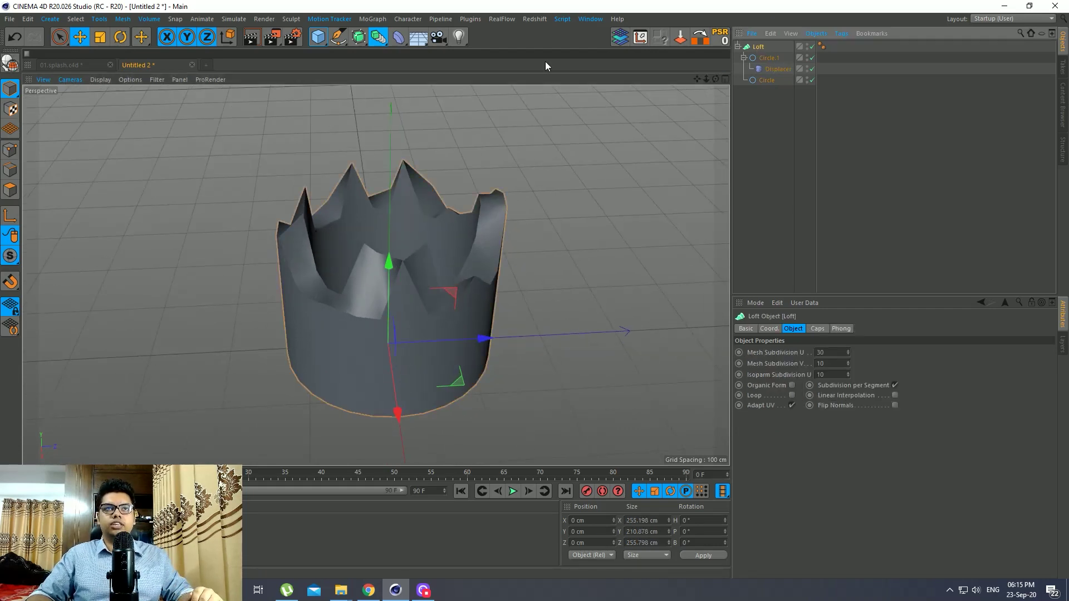
{"action": "double_click", "coordinate": [841, 352]}
{"action": "type", "text": "1"}
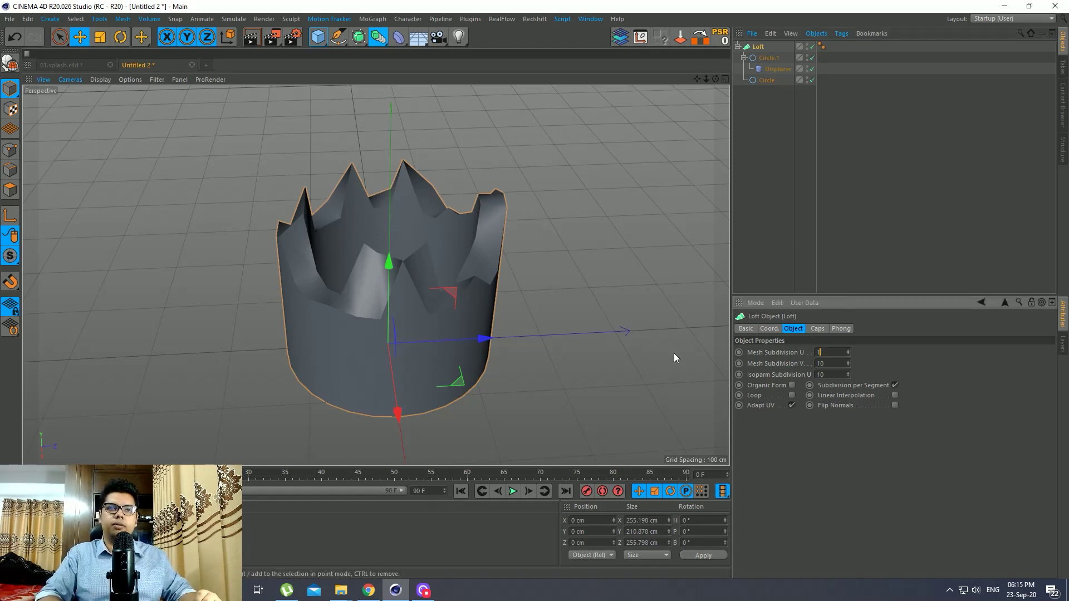
{"action": "type", "text": "00"}
{"action": "key", "text": "Return"}
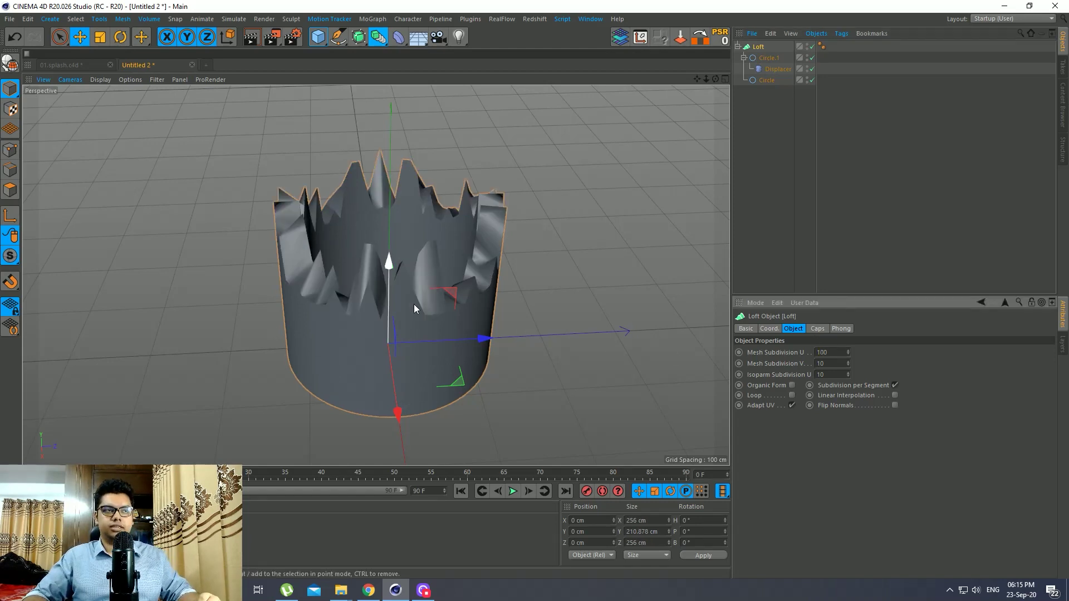
Add a Volume Builder and a Volume Mesher, nesting the Loft in the builder and the builder in the mesher.
{"action": "left_click_drag", "start_coordinate": [379, 37], "coordinate": [455, 132]}
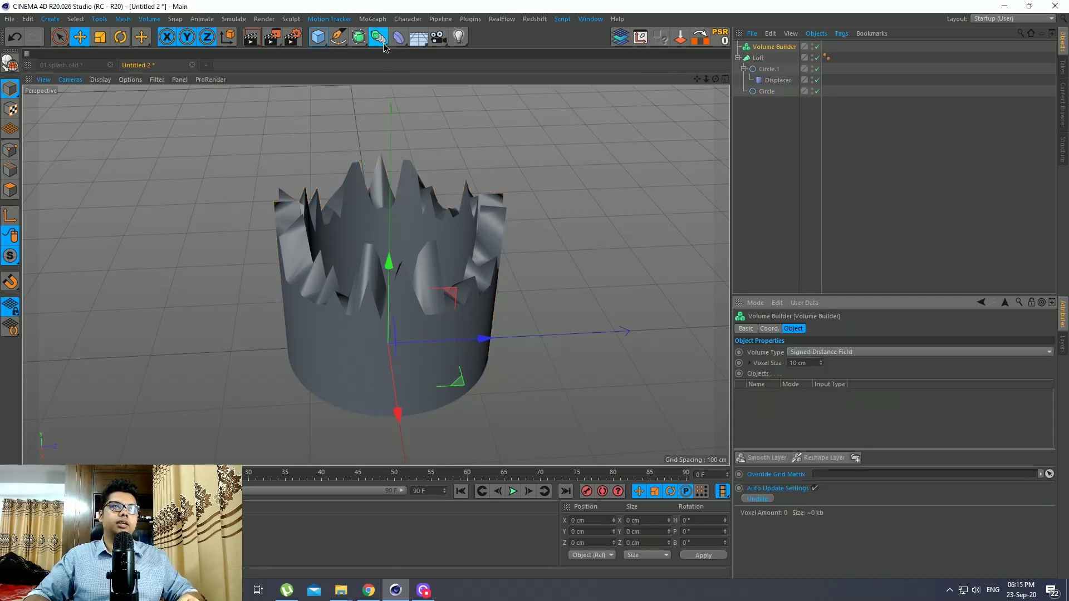
{"action": "left_click_drag", "start_coordinate": [379, 37], "coordinate": [536, 139]}
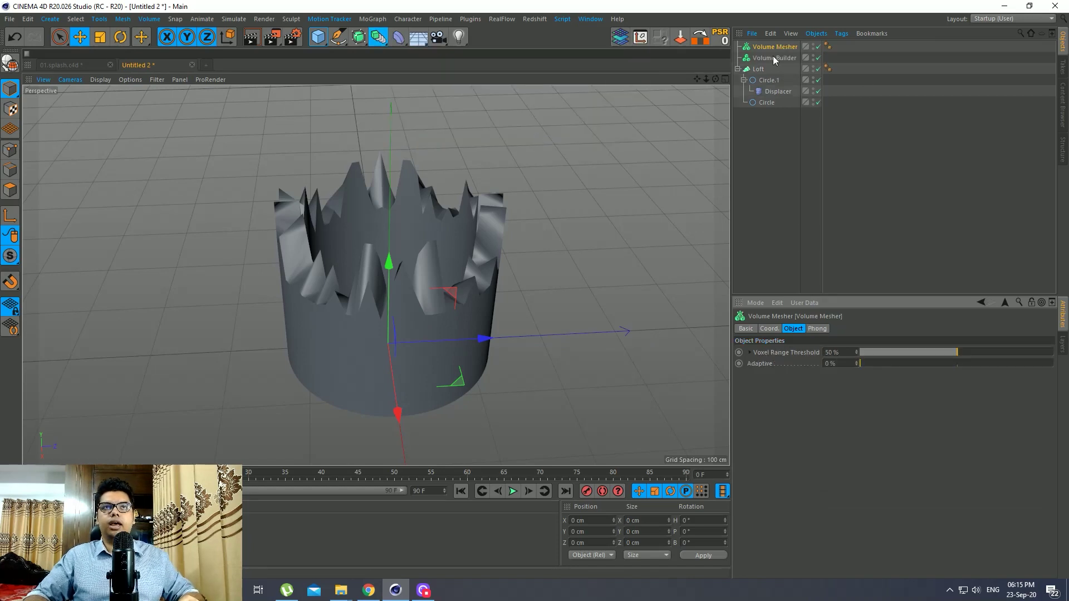
{"action": "mouse_move", "coordinate": [774, 59]}
{"action": "left_mouse_down"}
{"action": "mouse_move", "coordinate": [771, 50]}
{"action": "mouse_move", "coordinate": [760, 72]}
{"action": "mouse_move", "coordinate": [778, 62]}
{"action": "left_mouse_up"}
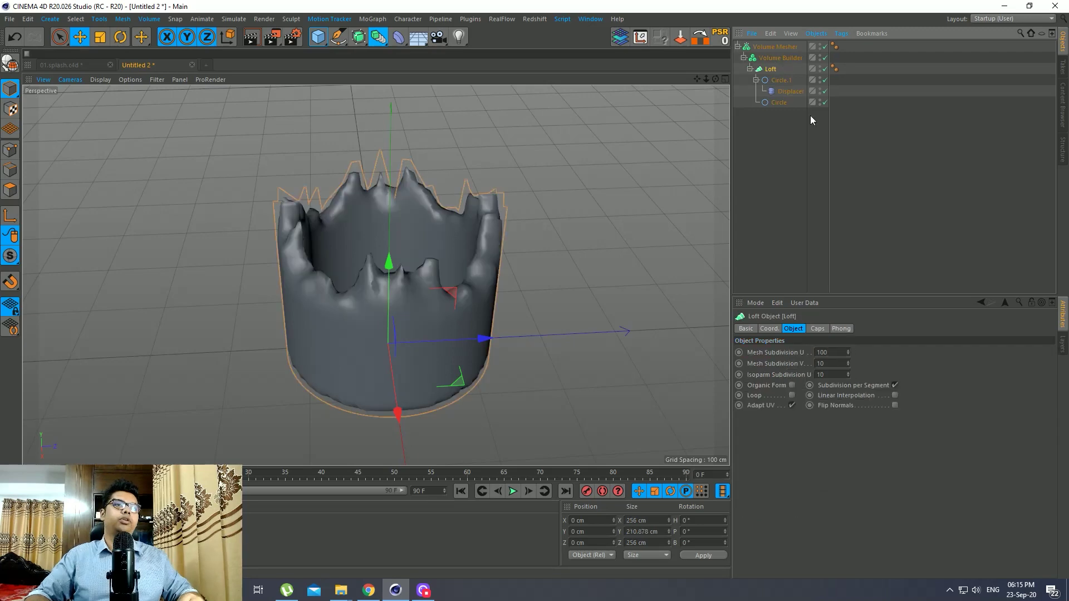
Set the Volume Builder's voxel size to 4 cm.
{"action": "mouse_move", "coordinate": [466, 340]}
{"action": "left_mouse_down", "text": "alt"}
{"action": "mouse_move", "coordinate": [544, 313]}
{"action": "mouse_move", "coordinate": [450, 327]}
{"action": "left_mouse_up", "text": "alt"}
{"action": "scroll", "coordinate": [450, 328], "scroll_direction": "down", "scroll_amount": 3}
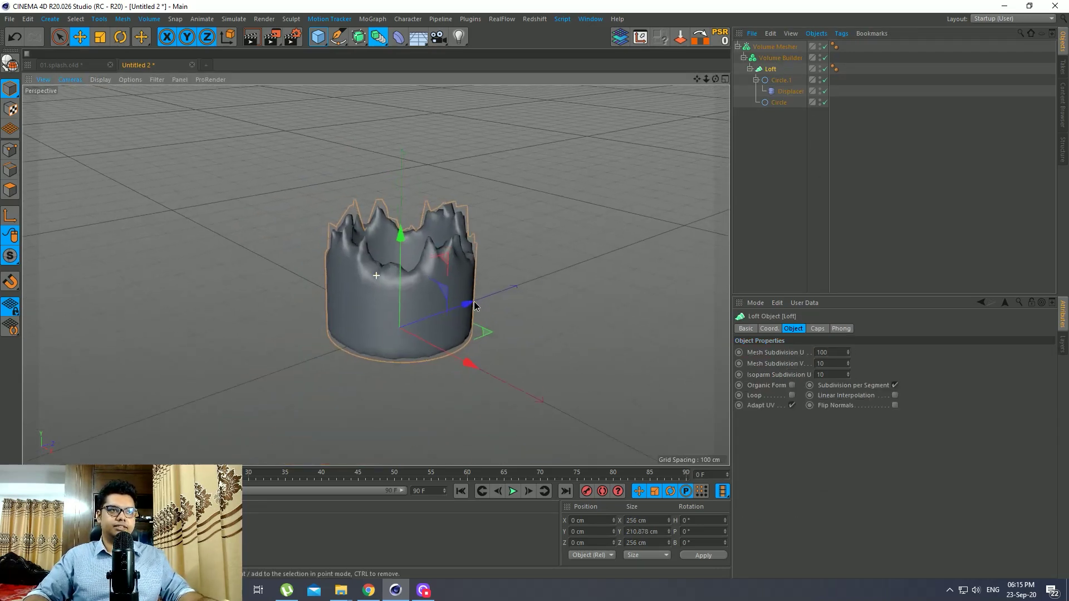
{"action": "left_click", "coordinate": [750, 171]}
{"action": "left_click", "coordinate": [776, 60]}
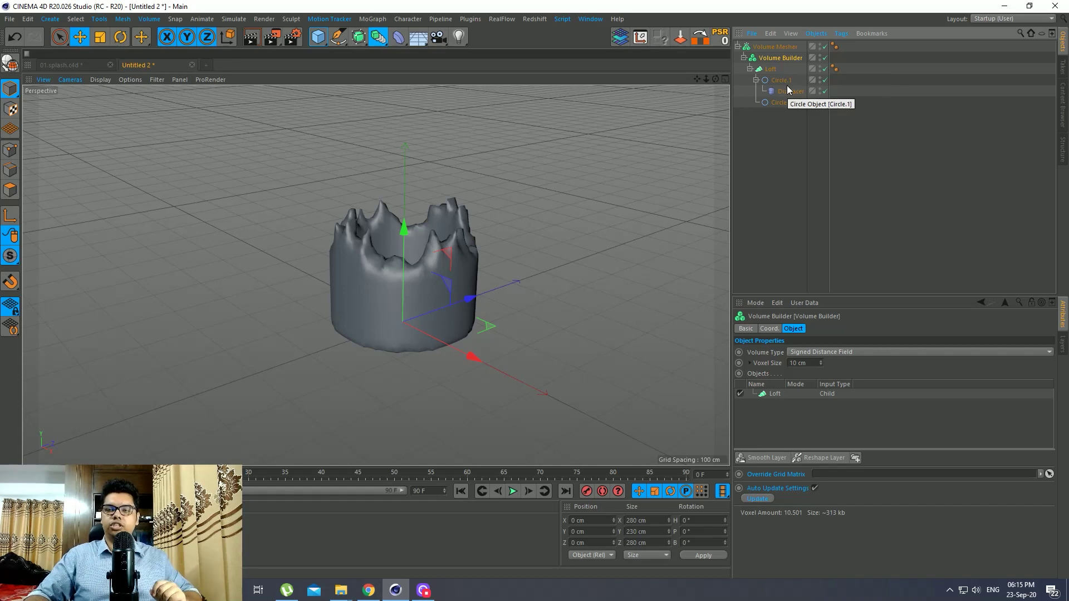
{"action": "left_click", "coordinate": [808, 363]}
{"action": "type", "text": "4"}
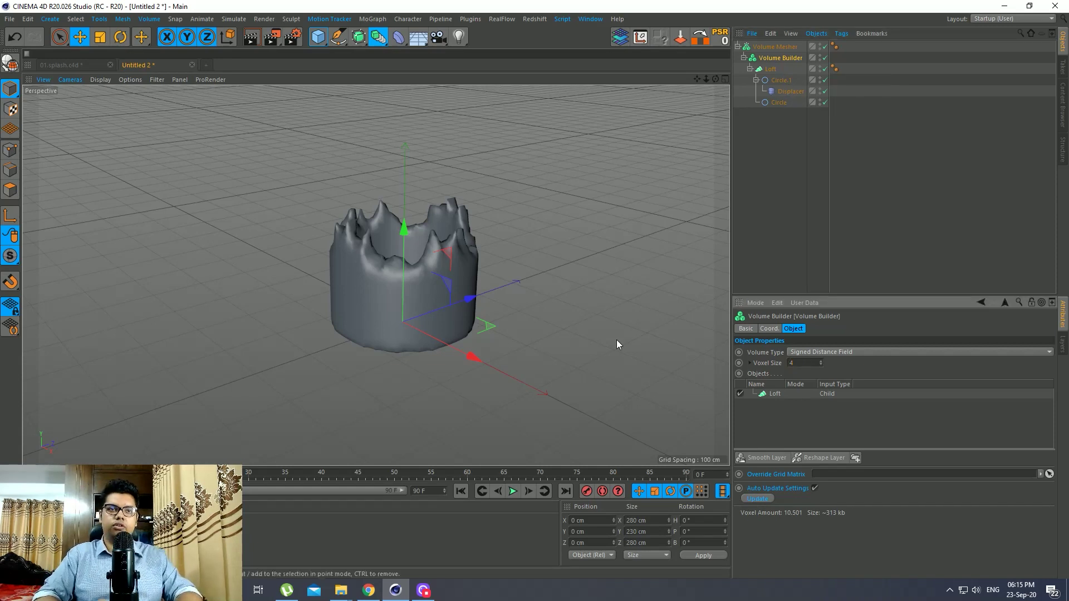
{"action": "key", "text": "Return"}
Add a Smooth Layer above the Loft in the Volume Builder and inspect its filter settings.
{"action": "scroll", "coordinate": [400, 266], "scroll_direction": "up", "scroll_amount": 2}
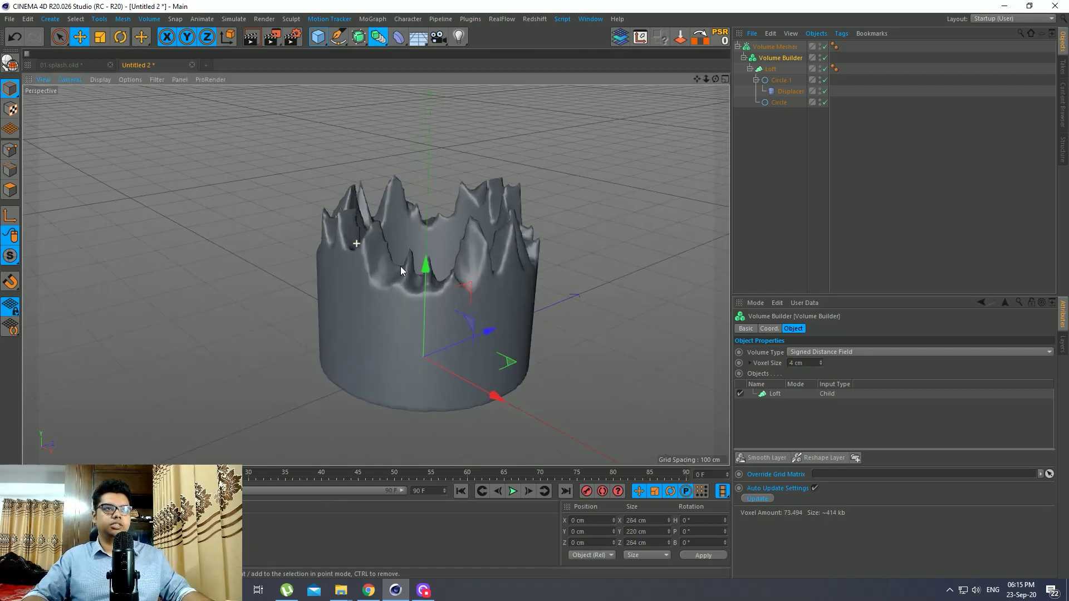
{"action": "left_click_drag", "start_coordinate": [401, 268], "coordinate": [420, 313], "text": "alt"}
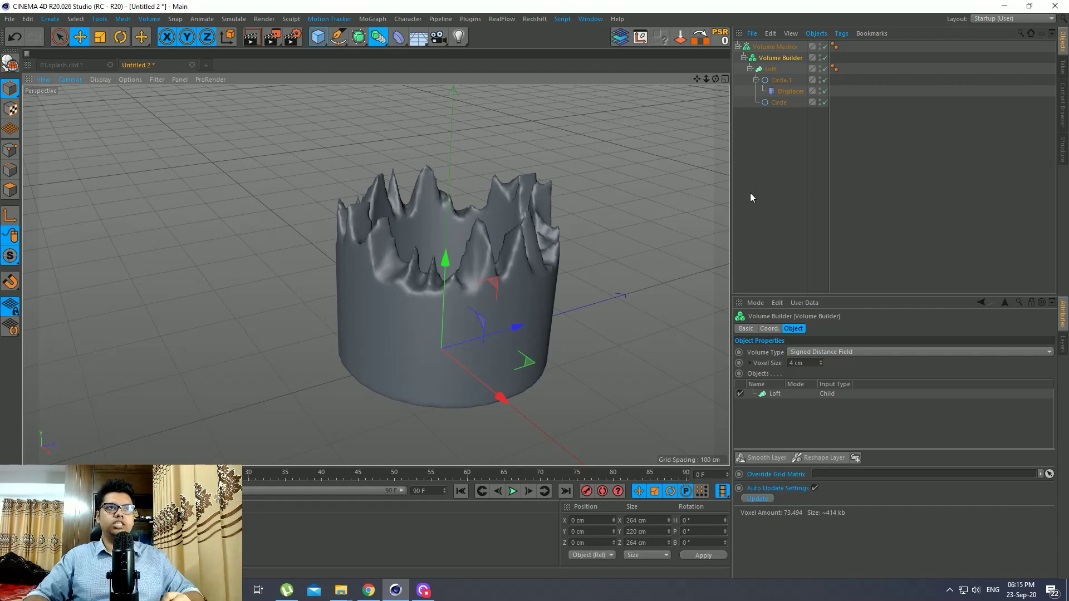
{"action": "left_click", "coordinate": [765, 457]}
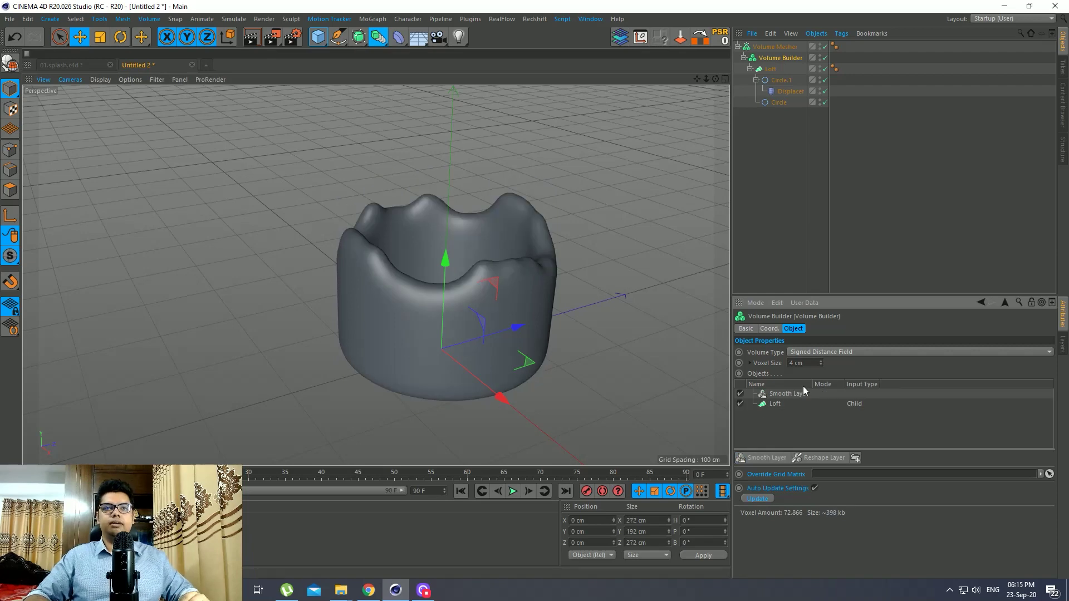
{"action": "left_click_drag", "start_coordinate": [318, 295], "coordinate": [375, 351], "text": "alt"}
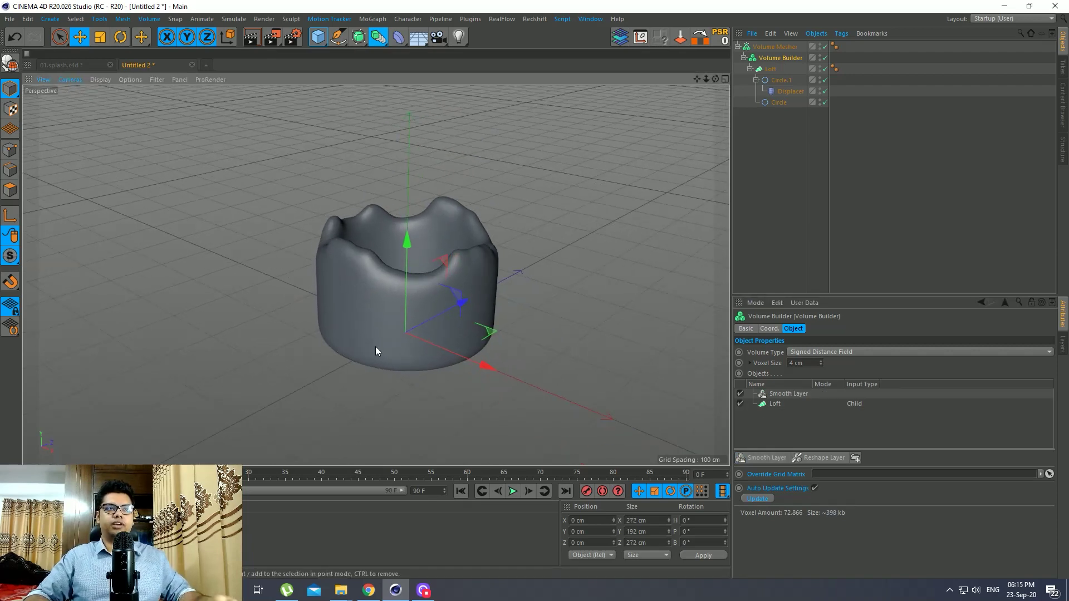
{"action": "left_click", "coordinate": [796, 394]}
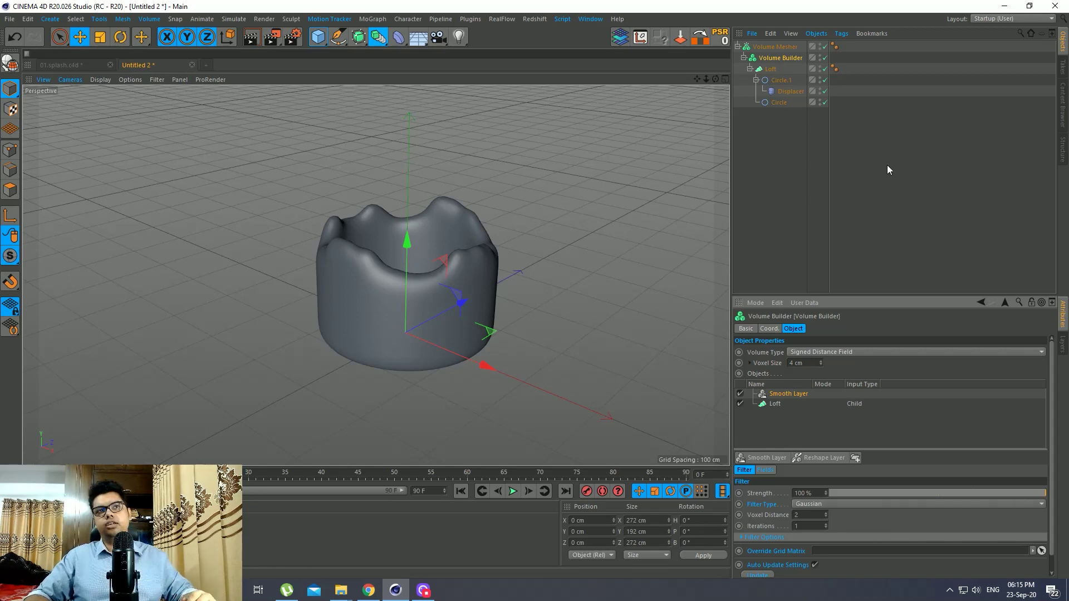
{"action": "left_click", "coordinate": [764, 172]}
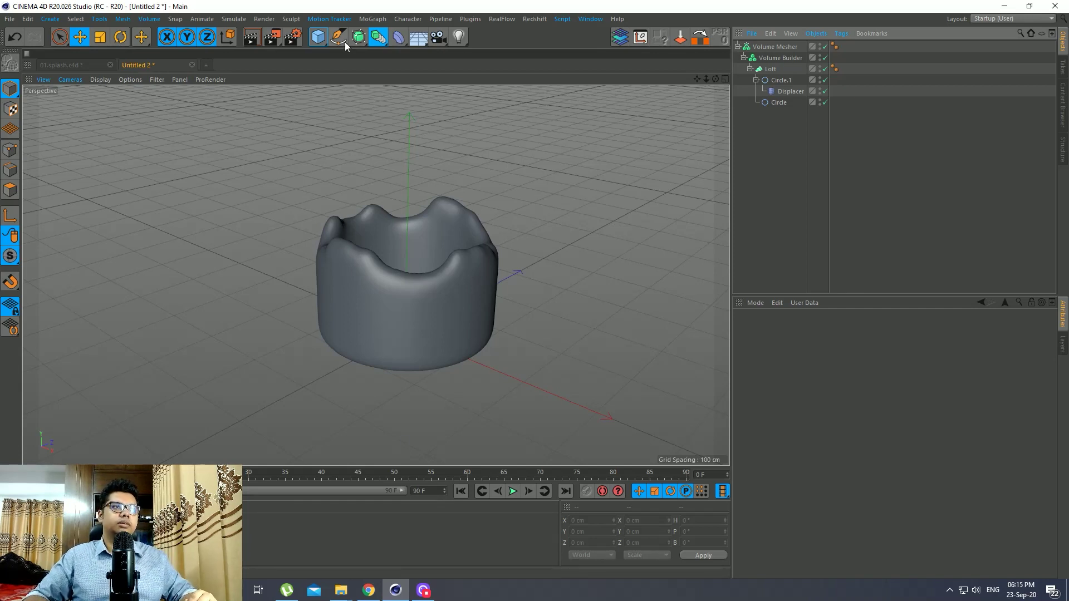
Add a Taper deformer and place it inside the Volume Builder above the Loft.
{"action": "left_click", "coordinate": [399, 37]}
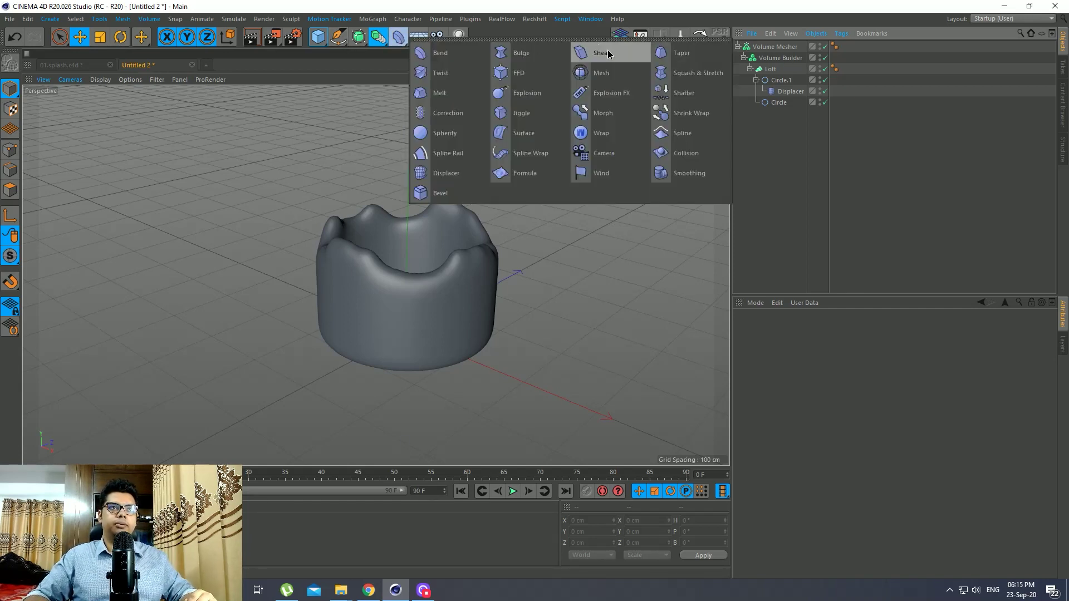
{"action": "left_click", "coordinate": [680, 53]}
{"action": "left_click_drag", "start_coordinate": [763, 49], "coordinate": [808, 77]}
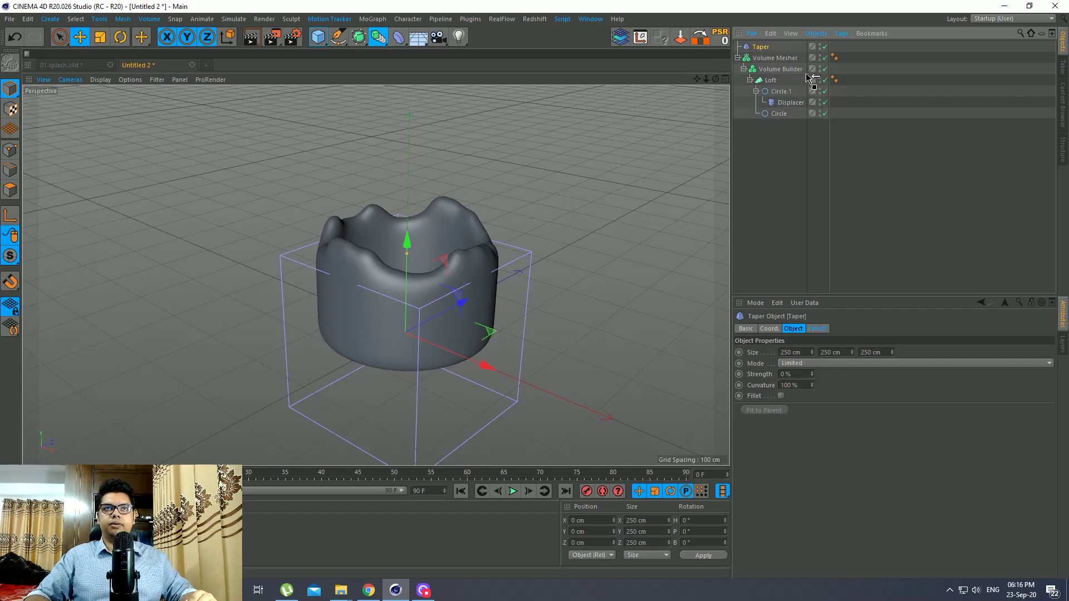
{"action": "left_click_drag", "start_coordinate": [784, 79], "coordinate": [776, 78]}
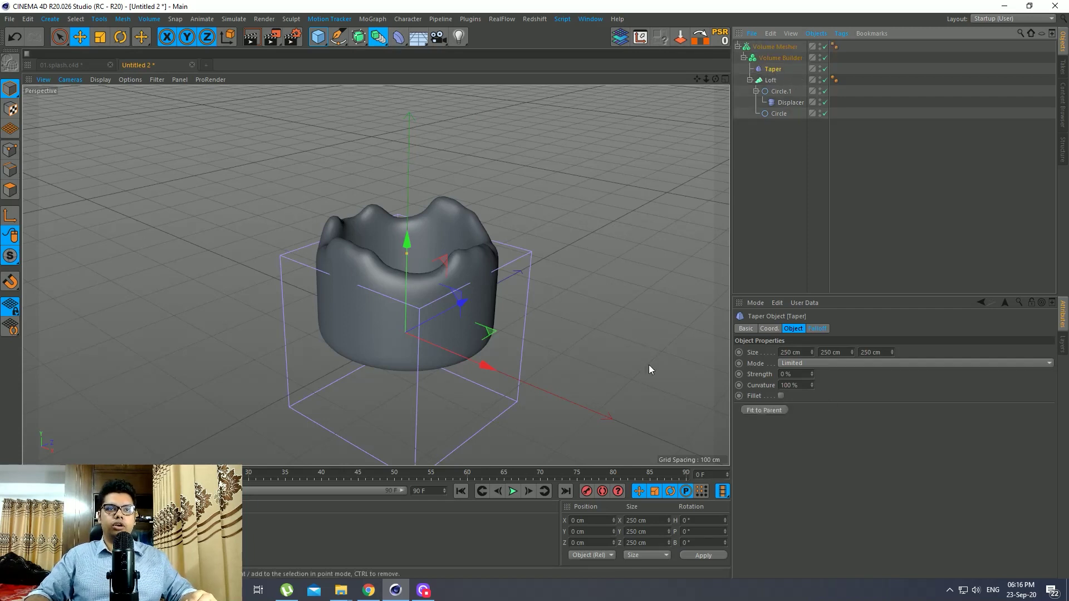
In the front view, raise the Taper to about 97.4 cm in Y so its cage encloses the crown.
{"action": "middle_click", "coordinate": [439, 233]}
{"action": "middle_click", "coordinate": [557, 391]}
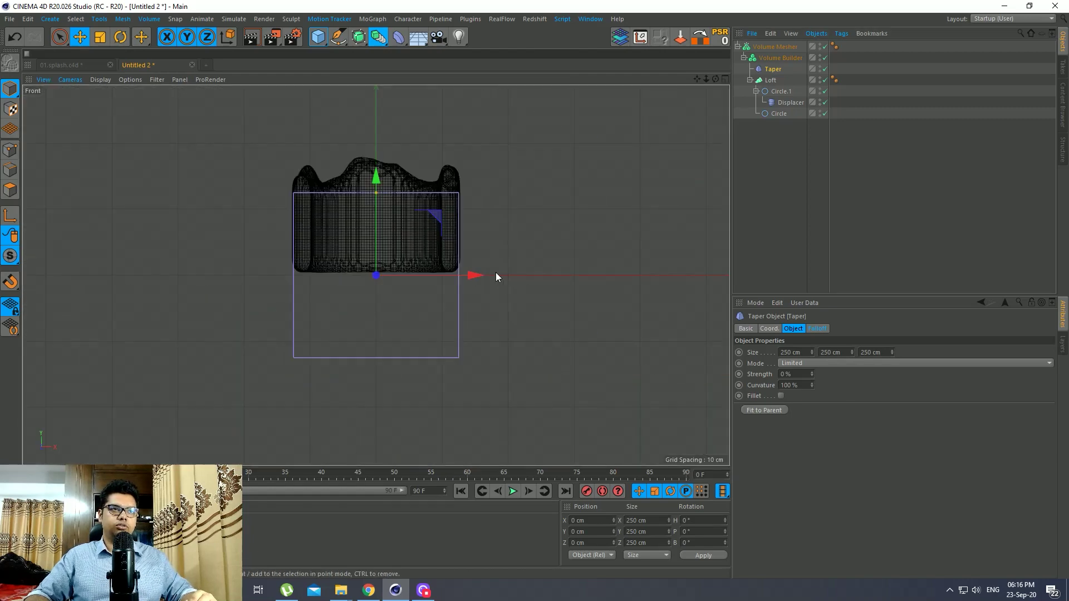
{"action": "left_click_drag", "start_coordinate": [384, 172], "coordinate": [384, 106]}
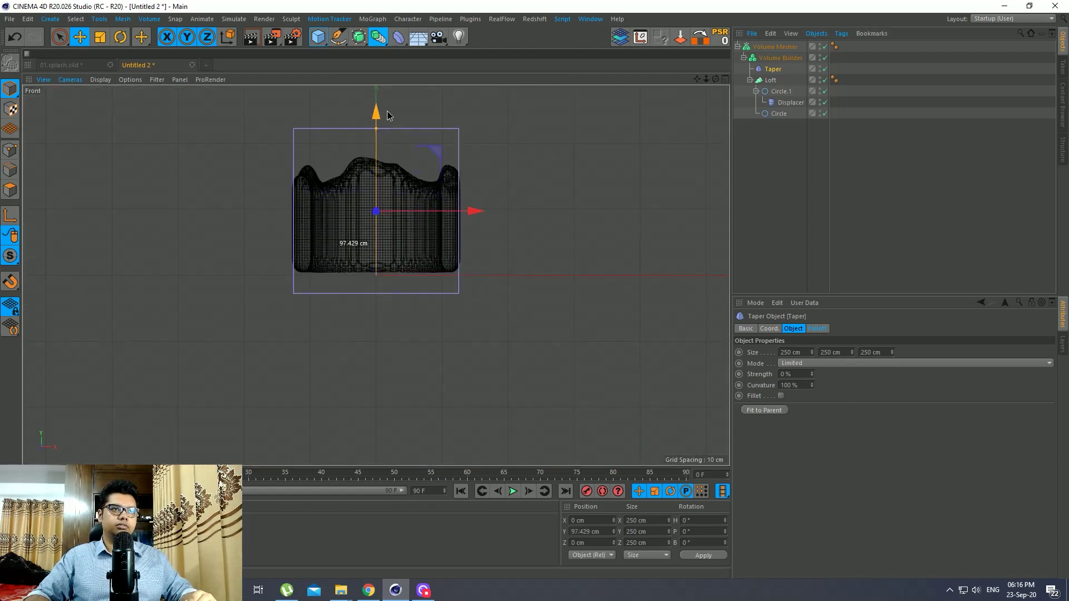
{"action": "middle_click", "coordinate": [402, 189]}
{"action": "middle_click", "coordinate": [296, 159]}
Move the Taper directly under the Volume Mesher and flare the crown outward with a strength of about -132%.
{"action": "left_click_drag", "start_coordinate": [412, 186], "coordinate": [353, 200]}
{"action": "key", "text": "ctrl+z"}
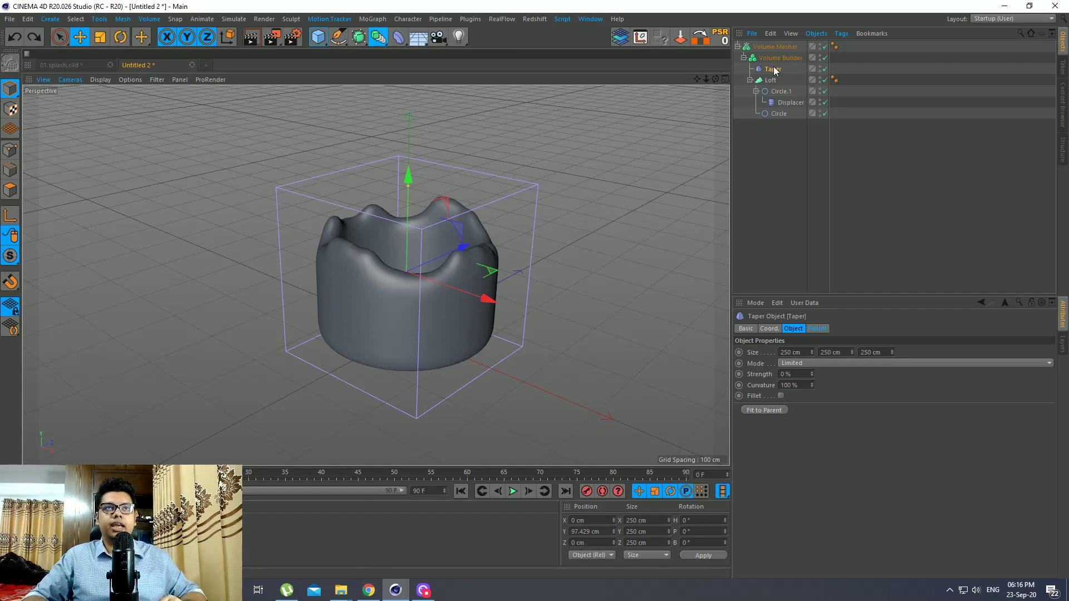
{"action": "left_click_drag", "start_coordinate": [774, 71], "coordinate": [770, 54]}
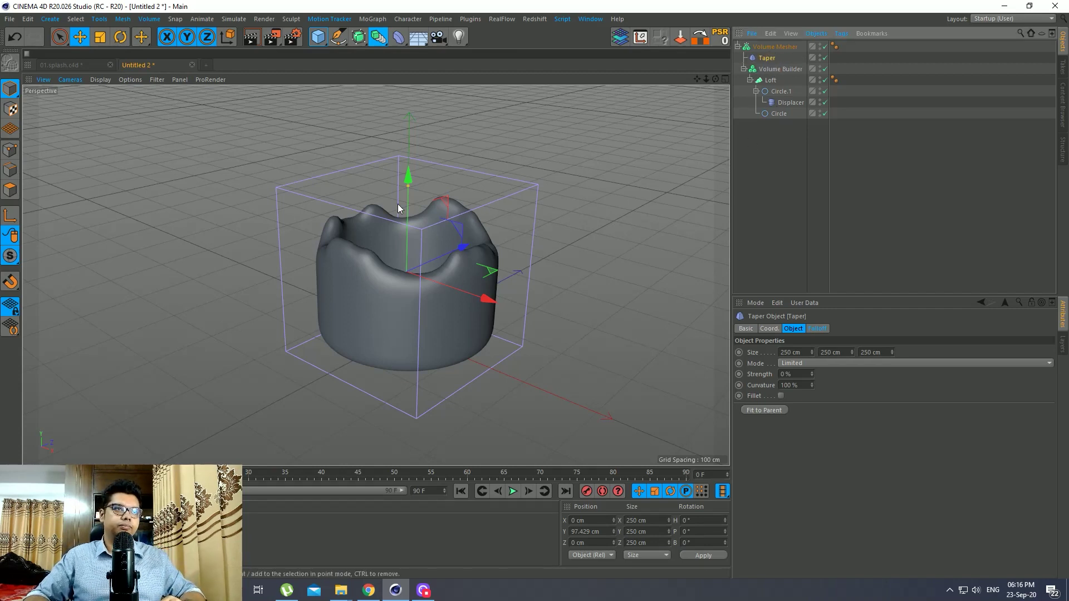
{"action": "left_click_drag", "start_coordinate": [410, 183], "coordinate": [368, 216]}
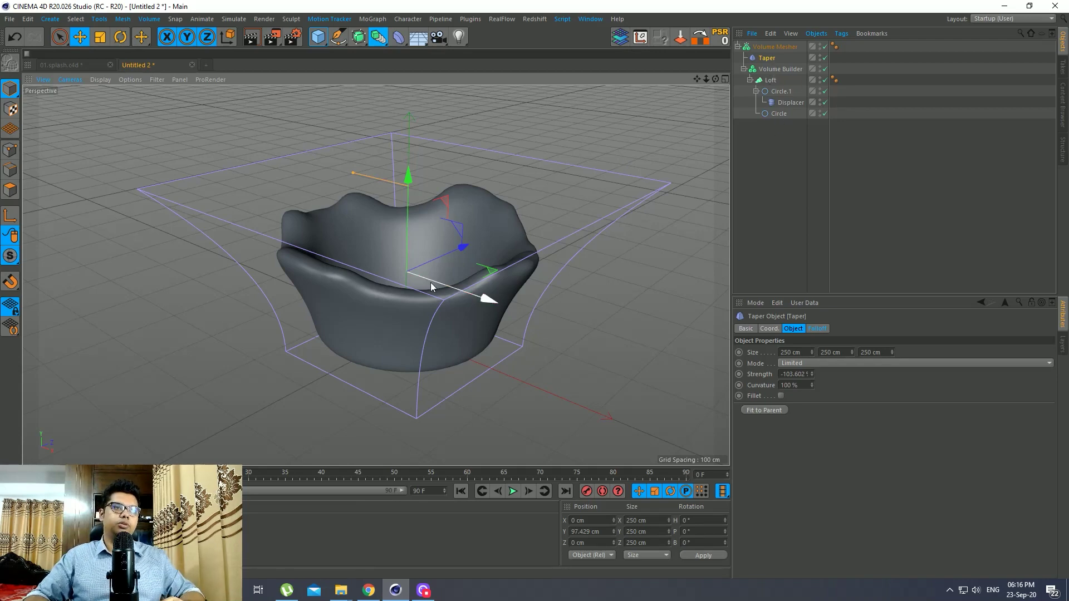
{"action": "scroll", "coordinate": [404, 261], "scroll_direction": "down", "scroll_amount": 8}
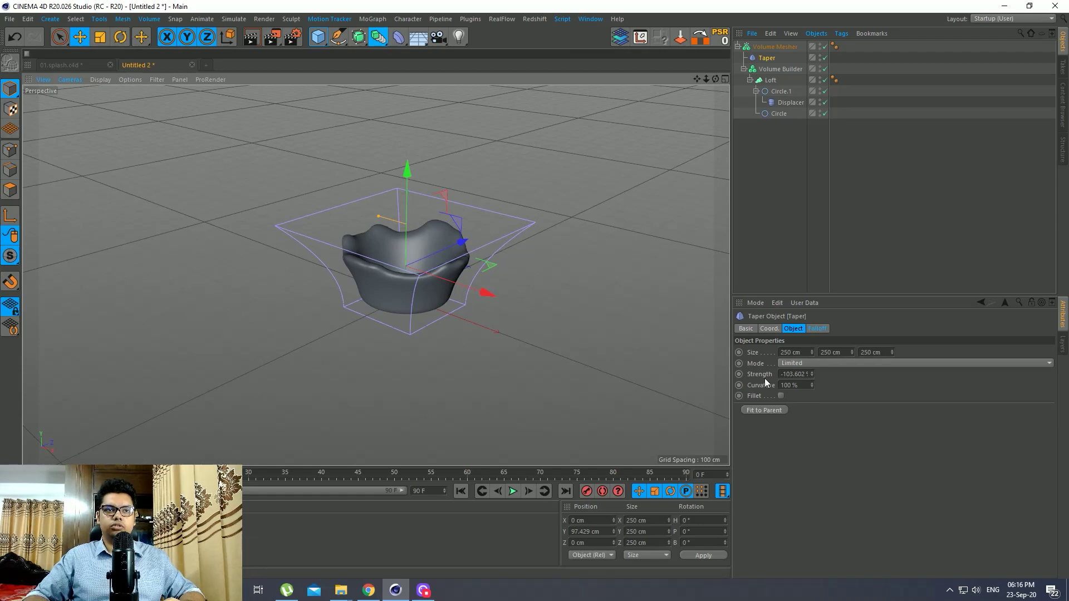
{"action": "left_click_drag", "start_coordinate": [377, 217], "coordinate": [370, 219]}
Add a Smoothing deformer below the Taper in the Volume Mesher and set its stiffness to 0%.
{"action": "left_click_drag", "start_coordinate": [392, 271], "coordinate": [452, 329], "text": "alt"}
{"action": "scroll", "coordinate": [423, 321], "scroll_direction": "up", "scroll_amount": 4}
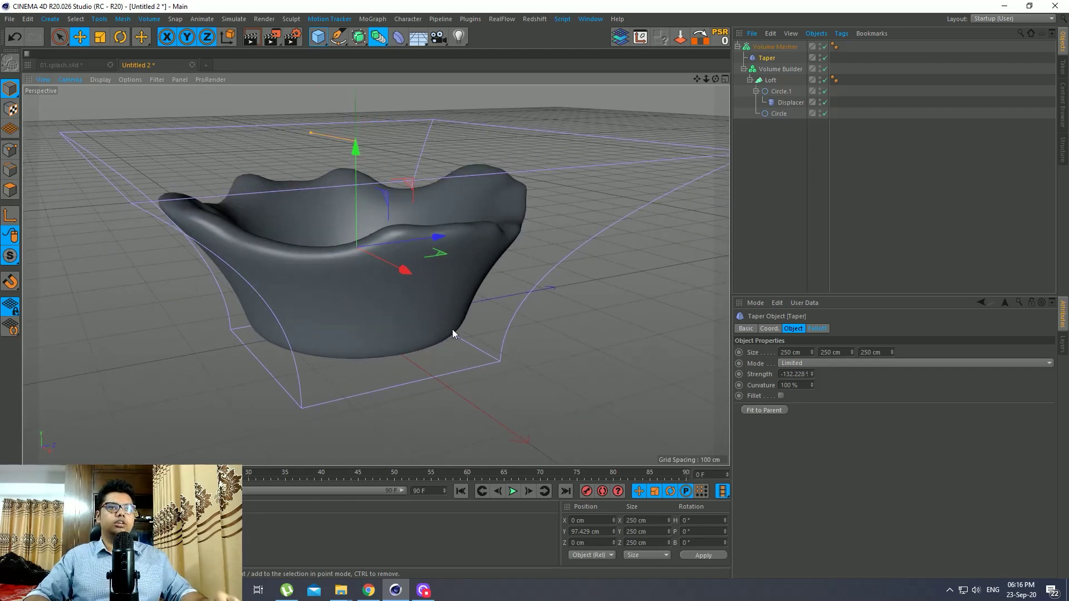
{"action": "left_click", "coordinate": [397, 39]}
{"action": "left_click", "coordinate": [396, 39]}
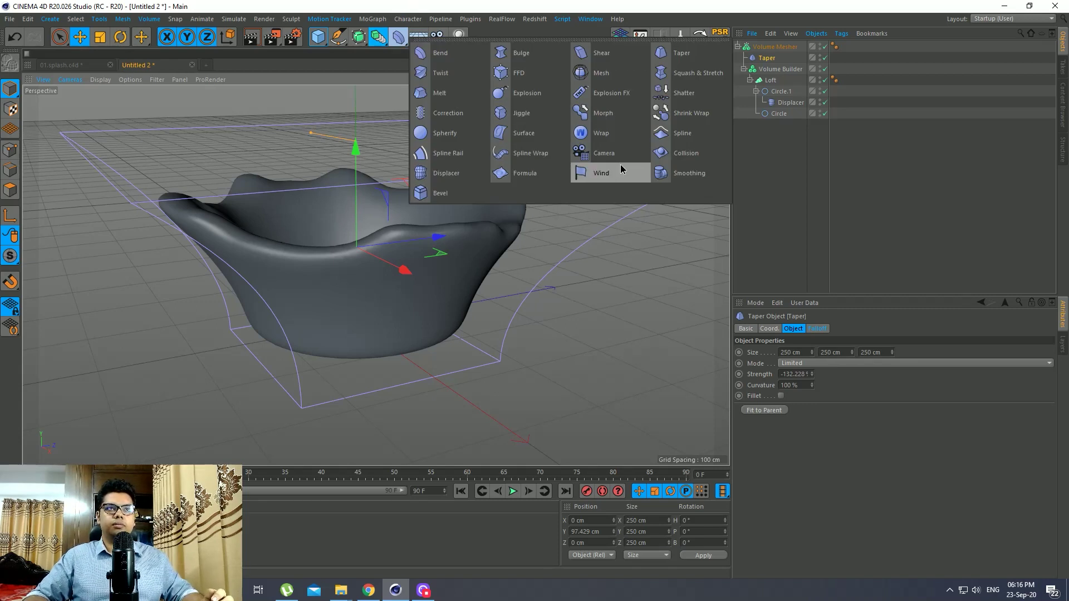
{"action": "left_click", "coordinate": [689, 173]}
{"action": "left_click_drag", "start_coordinate": [763, 48], "coordinate": [767, 71]}
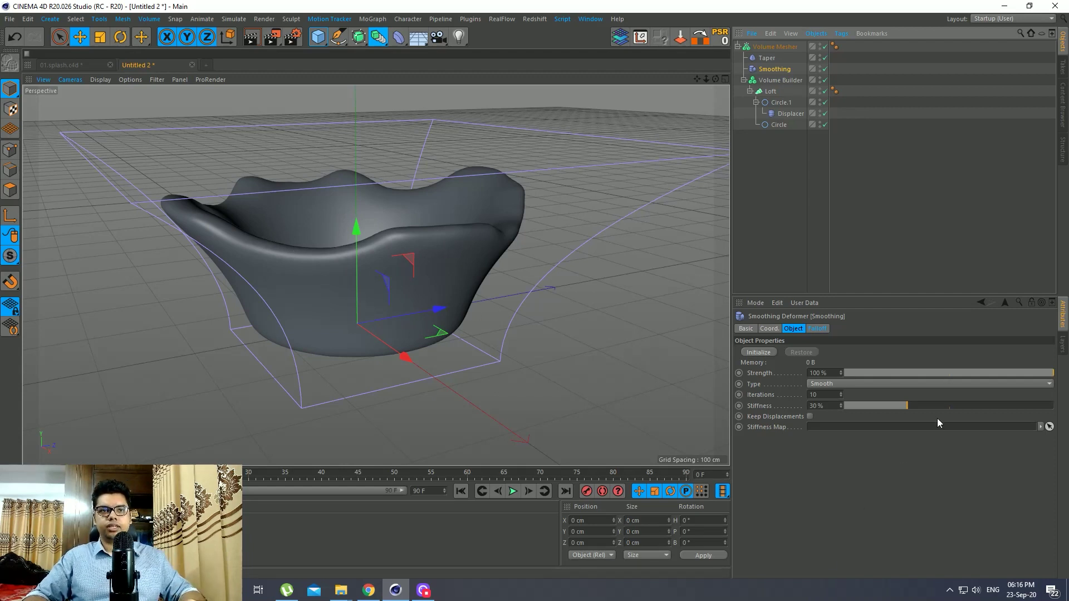
{"action": "left_click_drag", "start_coordinate": [897, 405], "coordinate": [699, 411]}
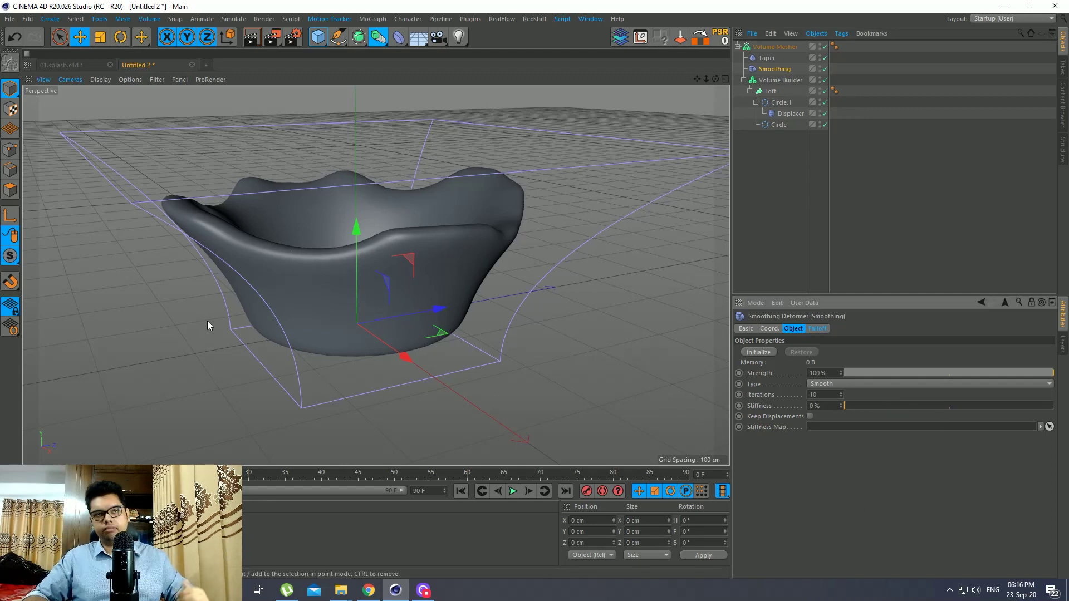
Raise the strength of the Displacer under Circle.1 to 823% for taller splash peaks.
{"action": "left_click_drag", "start_coordinate": [554, 317], "coordinate": [399, 366], "text": "alt"}
{"action": "scroll", "coordinate": [328, 303], "scroll_direction": "up", "scroll_amount": 3}
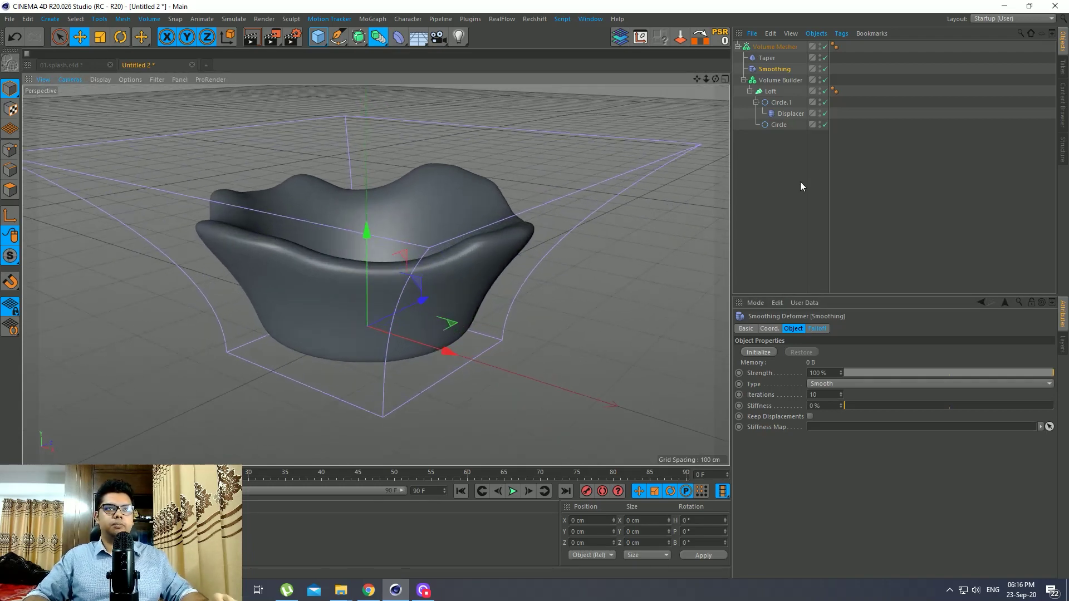
{"action": "left_click", "coordinate": [786, 114]}
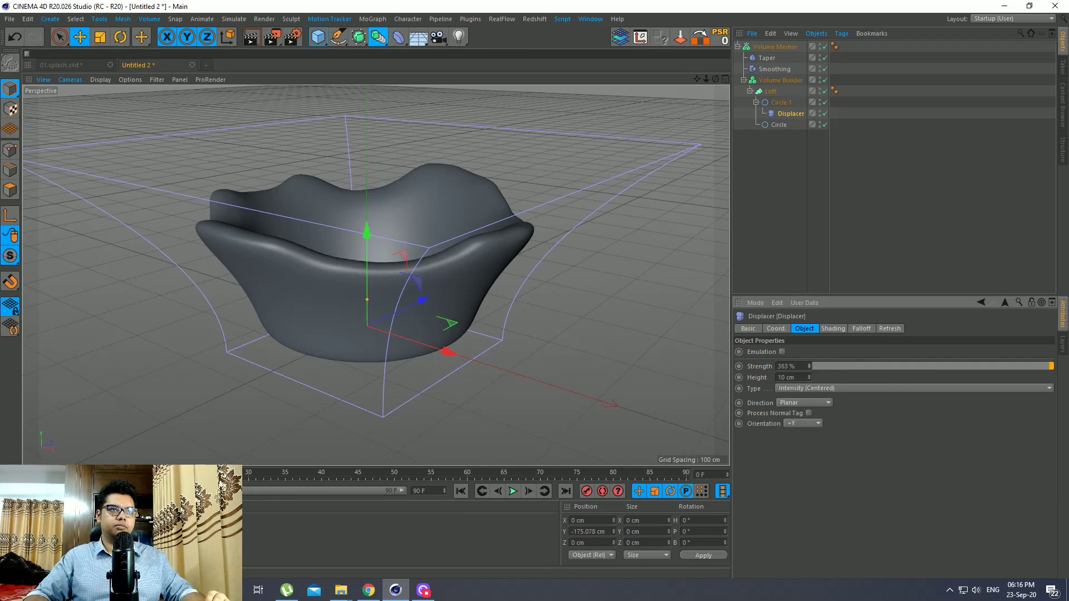
{"action": "mouse_move", "coordinate": [809, 366]}
{"action": "left_mouse_down"}
{"action": "mouse_move", "coordinate": [854, 366]}
{"action": "mouse_move", "coordinate": [805, 365]}
{"action": "left_mouse_up"}
Scale the lower Circle to about 200.7 cm across and move it down to about -17.9 cm in Y.
{"action": "left_click_drag", "start_coordinate": [716, 322], "coordinate": [643, 251], "text": "alt"}
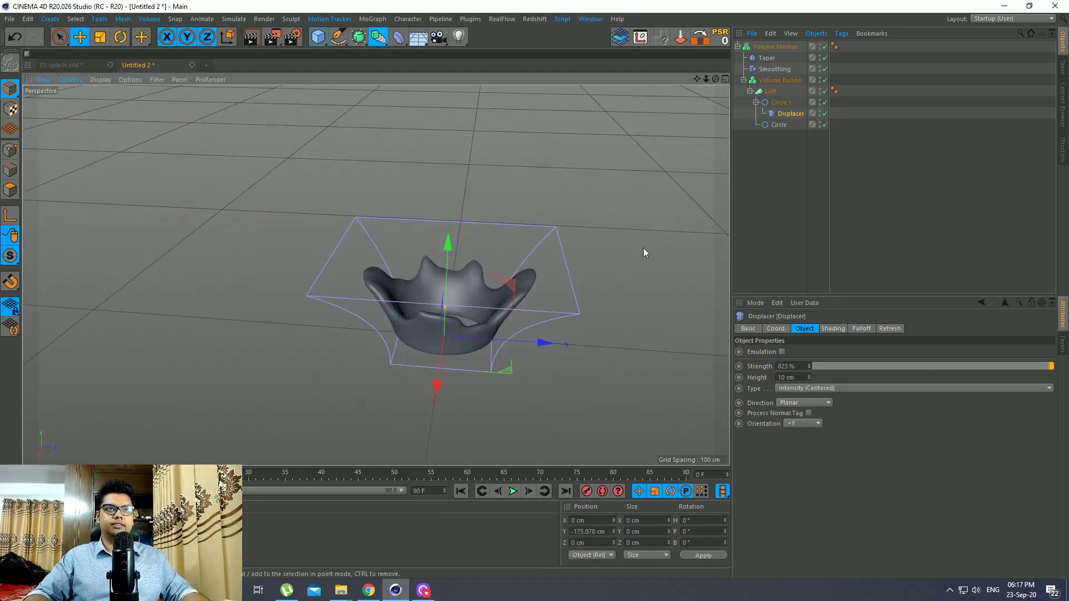
{"action": "left_click", "coordinate": [783, 123]}
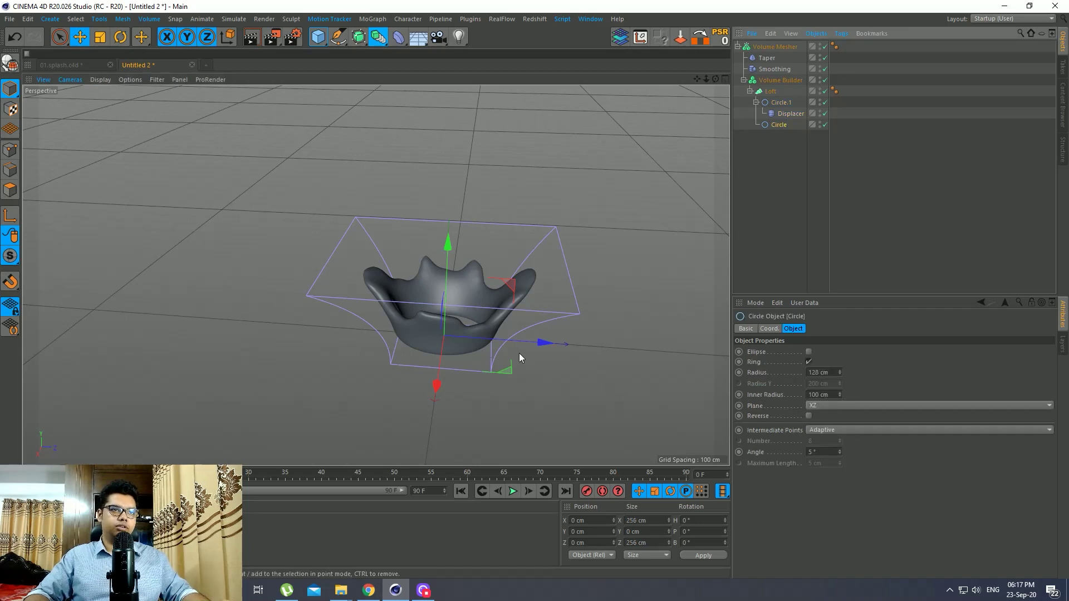
{"action": "key", "text": "t"}
{"action": "left_click_drag", "start_coordinate": [617, 272], "coordinate": [560, 336]}
{"action": "left_click_drag", "start_coordinate": [560, 336], "coordinate": [485, 346], "text": "alt"}
{"action": "key", "text": "e"}
{"action": "left_click_drag", "start_coordinate": [412, 293], "coordinate": [479, 361]}
{"action": "scroll", "coordinate": [410, 305], "scroll_direction": "down", "scroll_amount": 5}
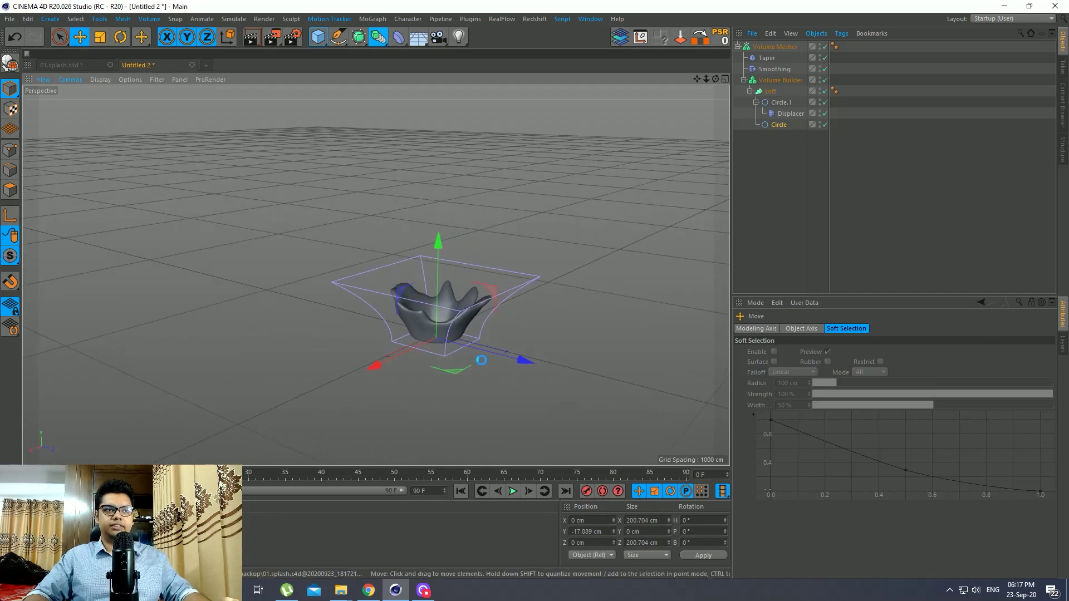
Switch to the 01.splash.c4d document to view the finished splash setup.
{"action": "scroll", "coordinate": [480, 362], "scroll_direction": "up", "scroll_amount": 4}
{"action": "left_click", "coordinate": [75, 65]}
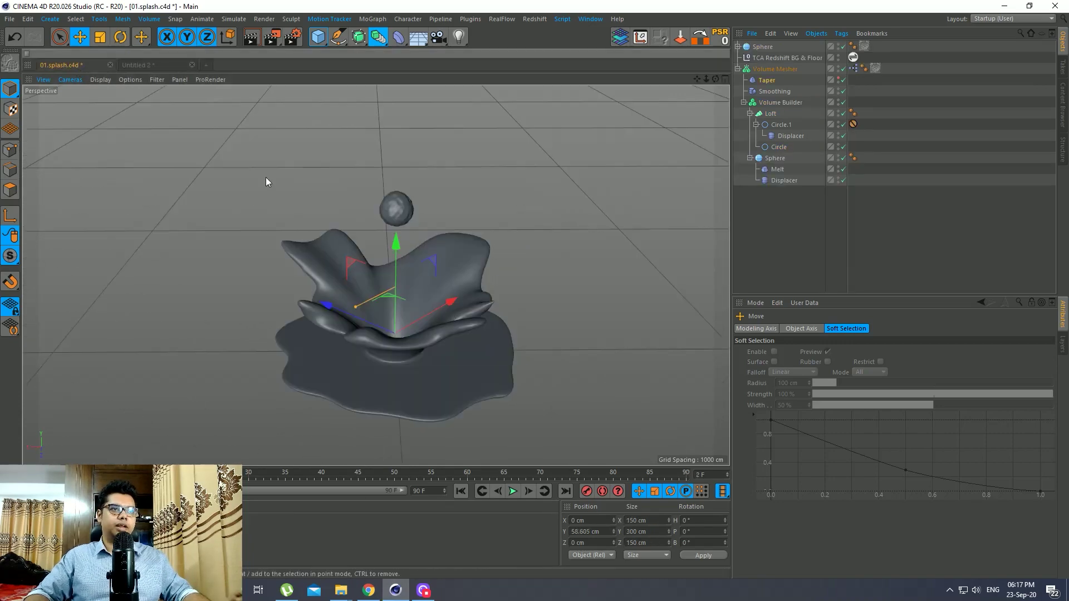
Return to the Untitled 2 document and add a Sphere primitive at the base of the splash crown.
{"action": "left_click", "coordinate": [148, 64]}
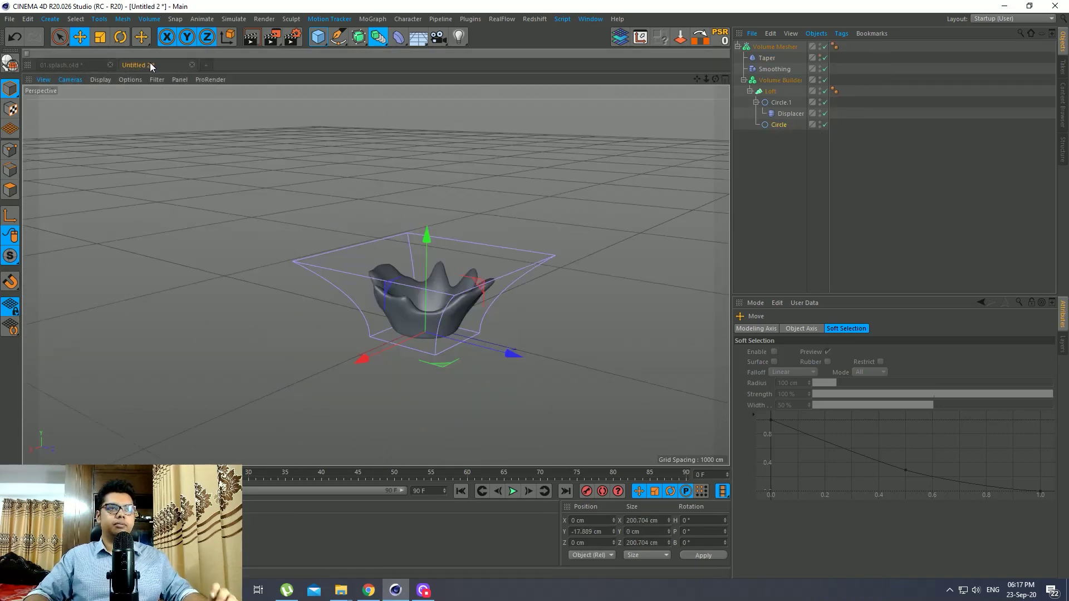
{"action": "left_click", "coordinate": [318, 41]}
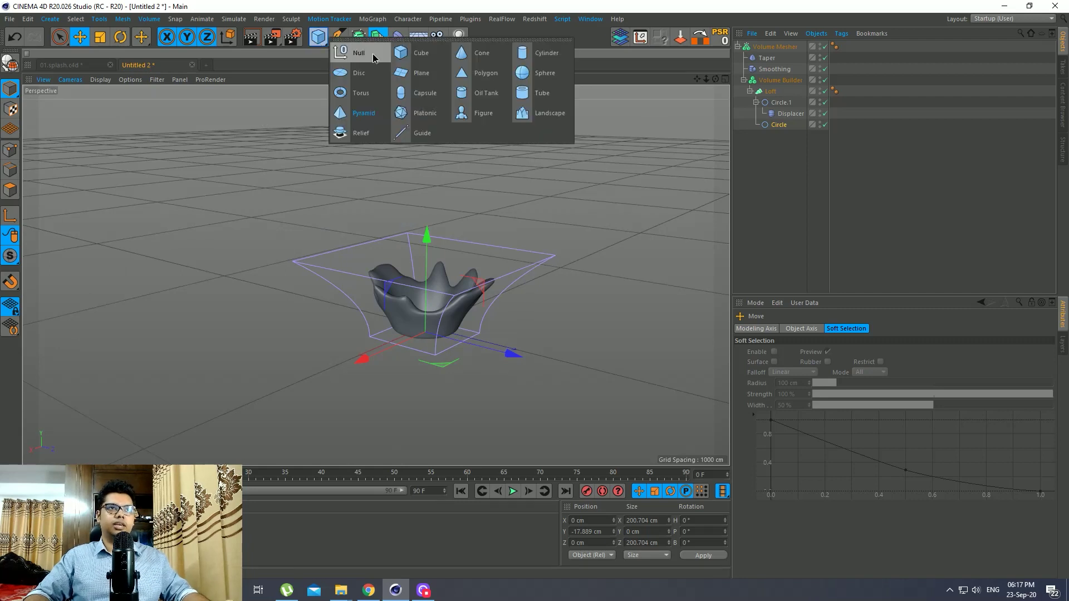
{"action": "left_click", "coordinate": [545, 76]}
{"action": "scroll", "coordinate": [480, 335], "scroll_direction": "up", "scroll_amount": 3}
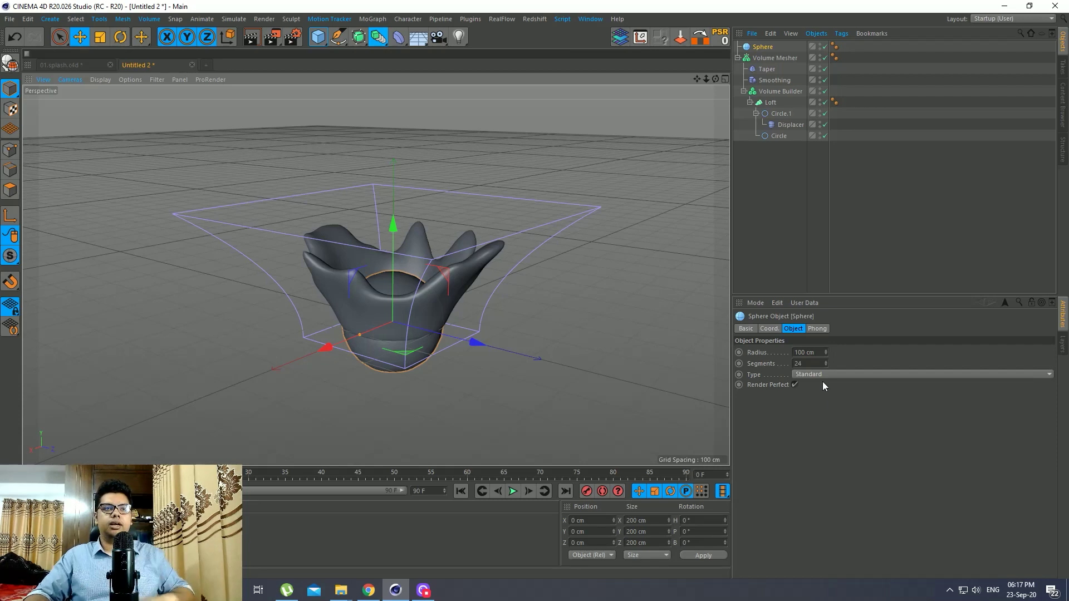
Change the Sphere's type to Hexahedron and check its polygon layout beneath the crown.
{"action": "left_click", "coordinate": [820, 374]}
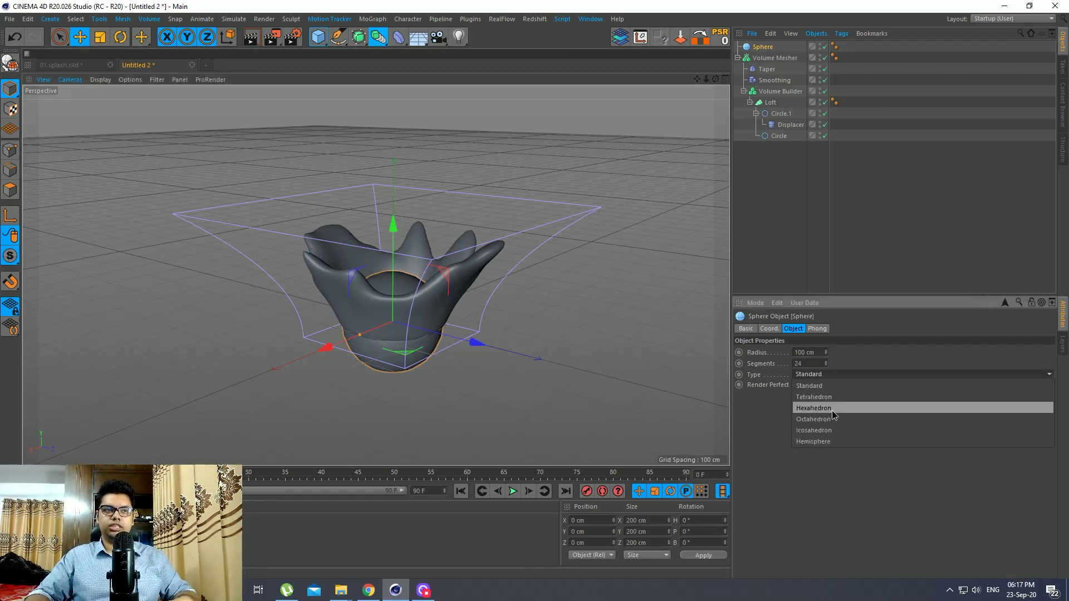
{"action": "left_click", "coordinate": [813, 408]}
{"action": "scroll", "coordinate": [416, 378], "scroll_direction": "up", "scroll_amount": 5}
{"action": "scroll", "coordinate": [415, 382], "scroll_direction": "up", "scroll_amount": 5}
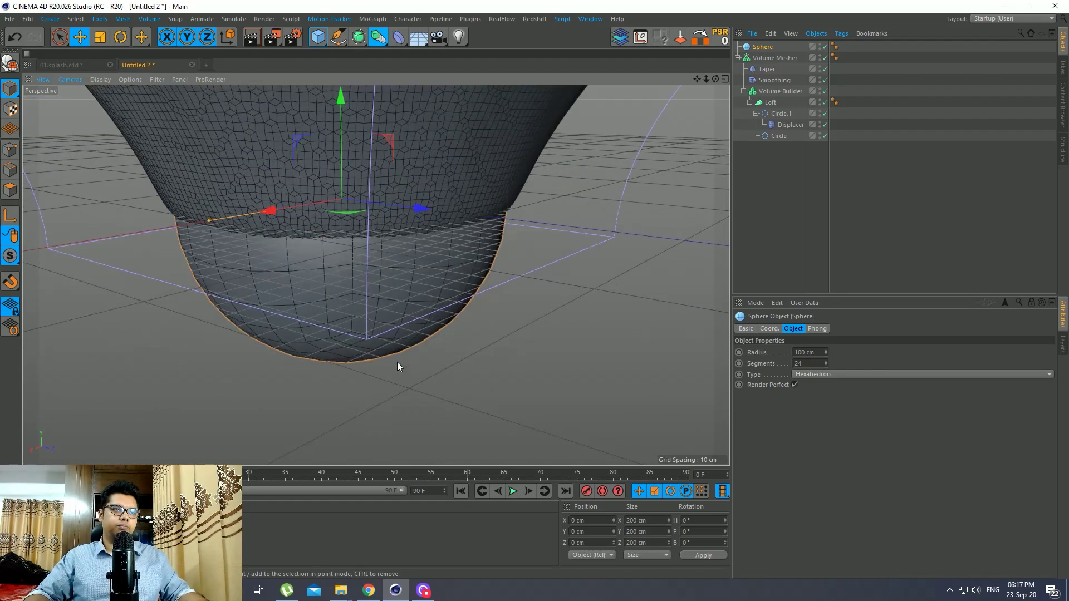
{"action": "scroll", "coordinate": [378, 350], "scroll_direction": "down", "scroll_amount": 5}
{"action": "mouse_move", "coordinate": [378, 234]}
{"action": "left_mouse_down", "text": "alt"}
{"action": "mouse_move", "coordinate": [423, 333]}
{"action": "mouse_move", "coordinate": [425, 320]}
{"action": "mouse_move", "coordinate": [371, 363]}
{"action": "mouse_move", "coordinate": [440, 327]}
{"action": "mouse_move", "coordinate": [429, 390]}
{"action": "mouse_move", "coordinate": [434, 379]}
{"action": "left_mouse_up", "text": "alt"}
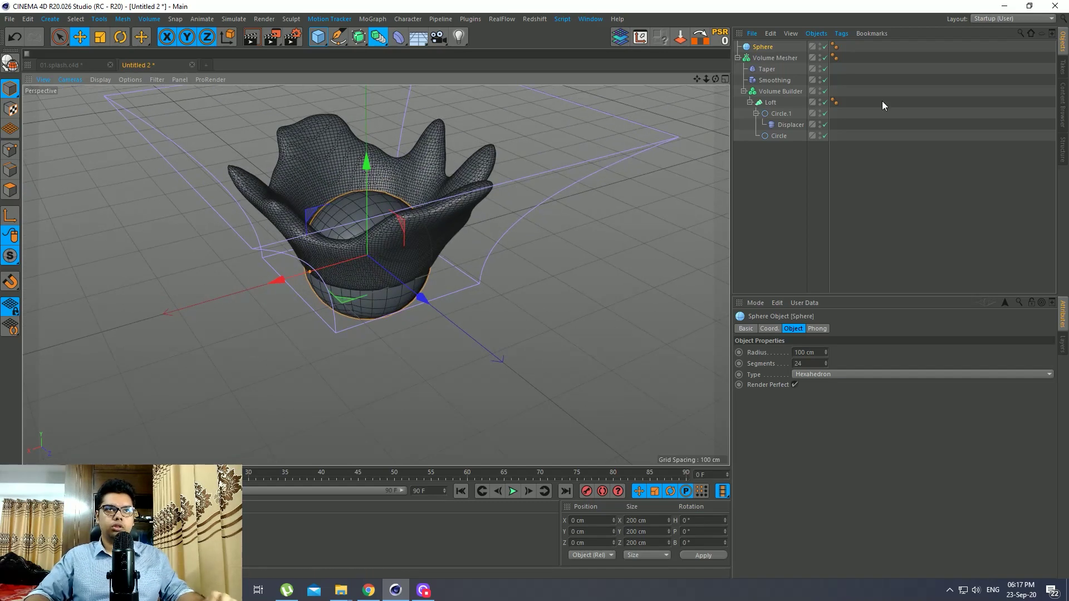
Add a Melt deformer and nest it under the Sphere to flatten it into a puddle.
{"action": "left_click", "coordinate": [398, 39]}
{"action": "left_click", "coordinate": [457, 91]}
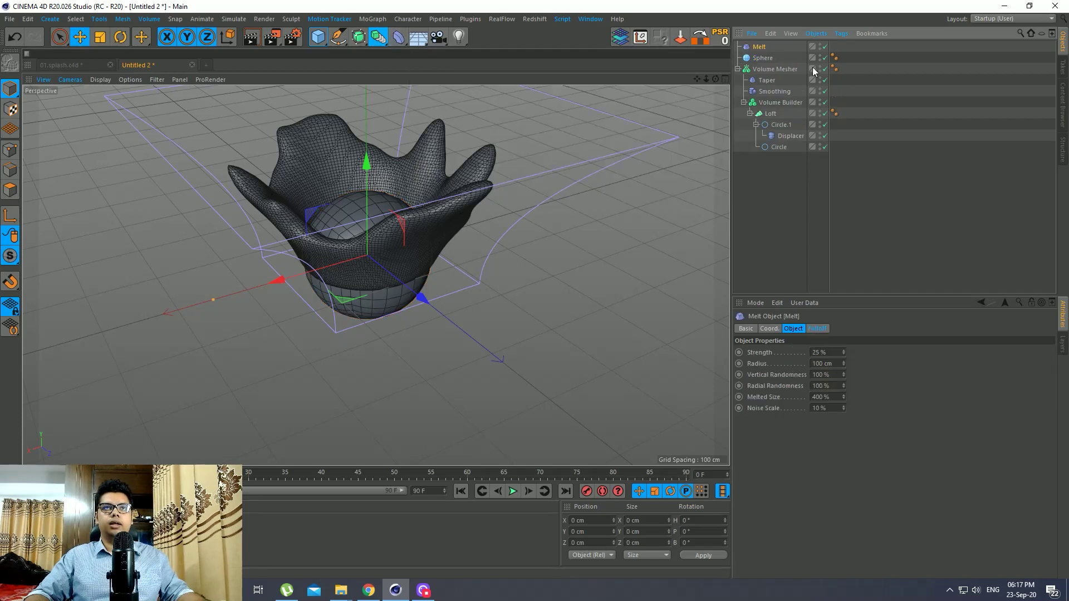
{"action": "left_click_drag", "start_coordinate": [761, 49], "coordinate": [764, 58]}
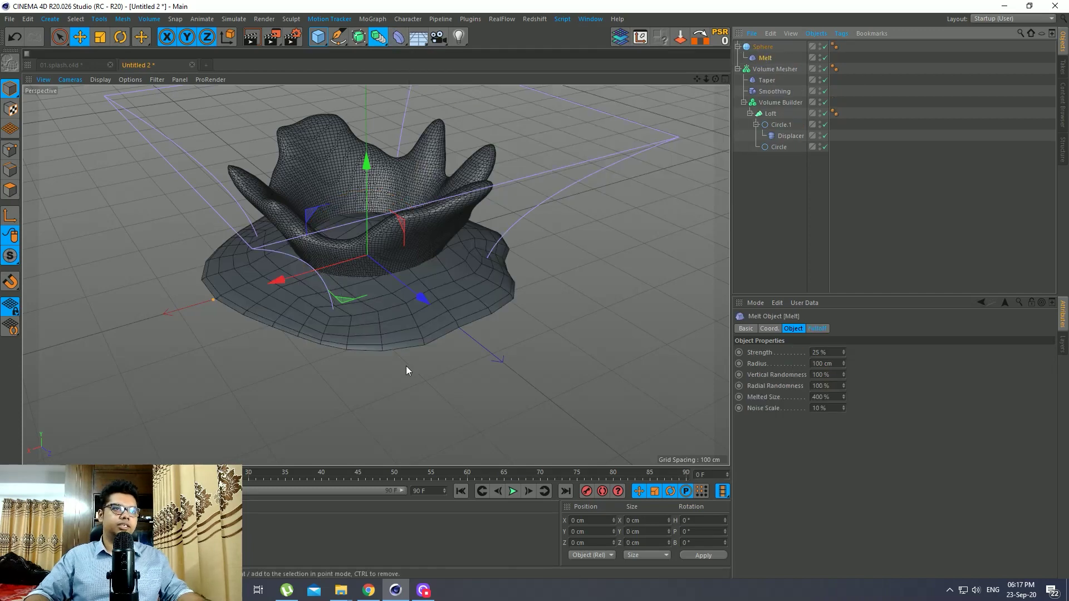
{"action": "scroll", "coordinate": [406, 366], "scroll_direction": "up", "scroll_amount": 3}
{"action": "left_click_drag", "start_coordinate": [339, 379], "coordinate": [347, 339], "text": "alt"}
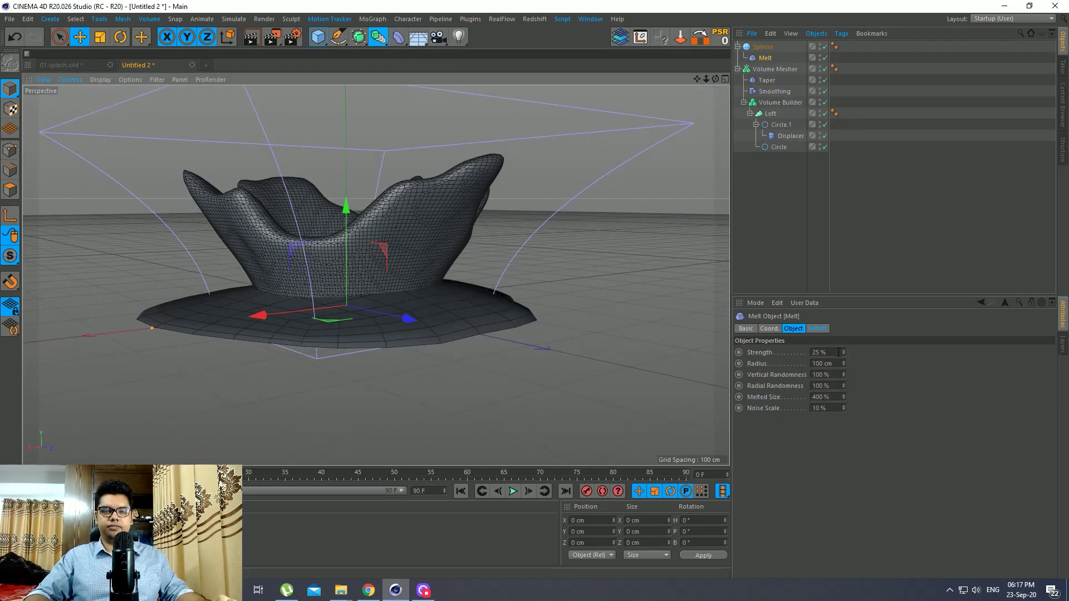
Set the Melt deformer's strength to 100% to spread the puddle fully around the crown.
{"action": "left_click_drag", "start_coordinate": [842, 351], "coordinate": [880, 352]}
{"action": "left_click_drag", "start_coordinate": [440, 401], "coordinate": [369, 437], "text": "alt"}
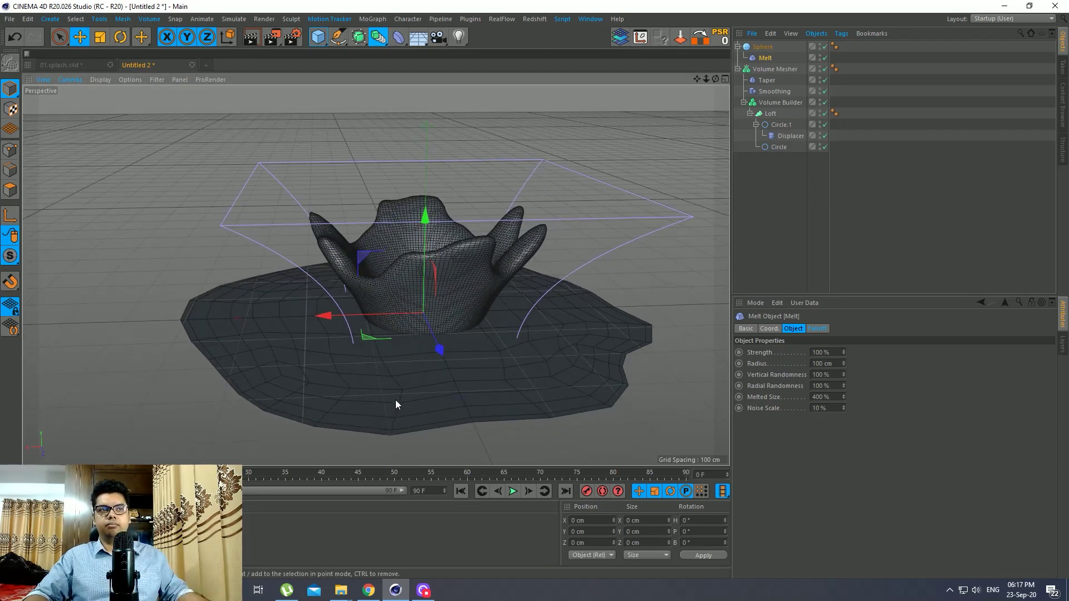
{"action": "left_click_drag", "start_coordinate": [396, 403], "coordinate": [351, 423], "text": "alt"}
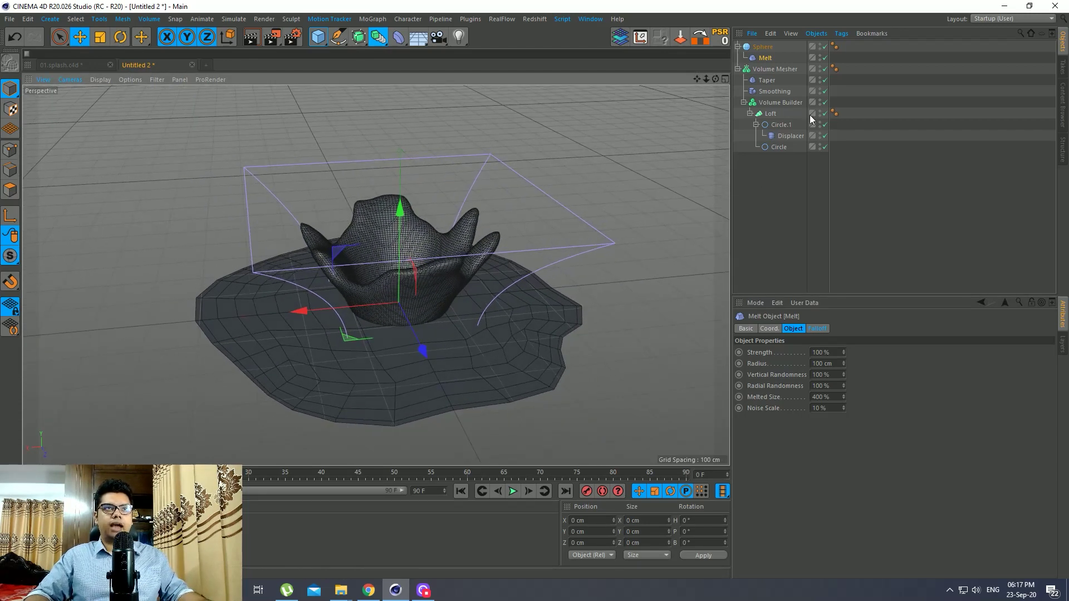
Collapse the Loft hierarchy and place the Sphere with its Melt deformer inside the Volume Builder below the Loft.
{"action": "left_click", "coordinate": [750, 113]}
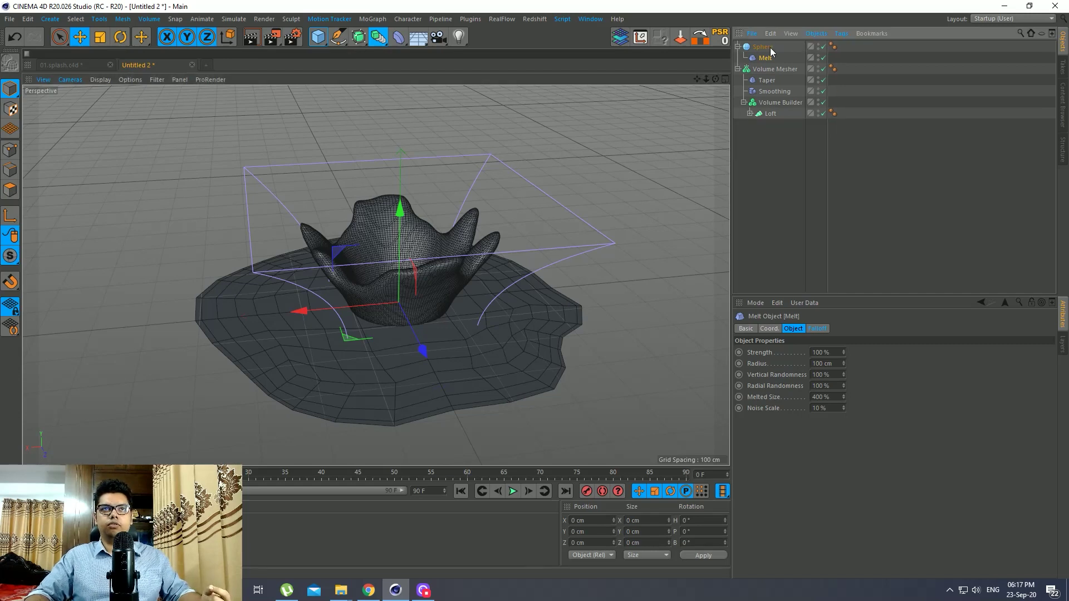
{"action": "left_click_drag", "start_coordinate": [777, 125], "coordinate": [774, 119]}
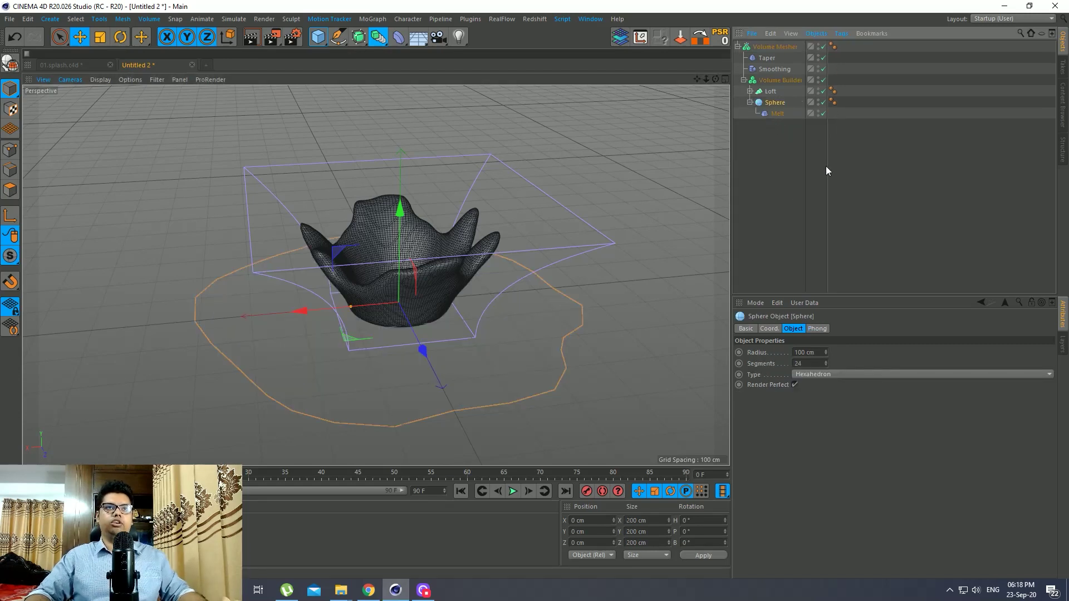
{"action": "left_click_drag", "start_coordinate": [422, 368], "coordinate": [453, 334], "text": "alt"}
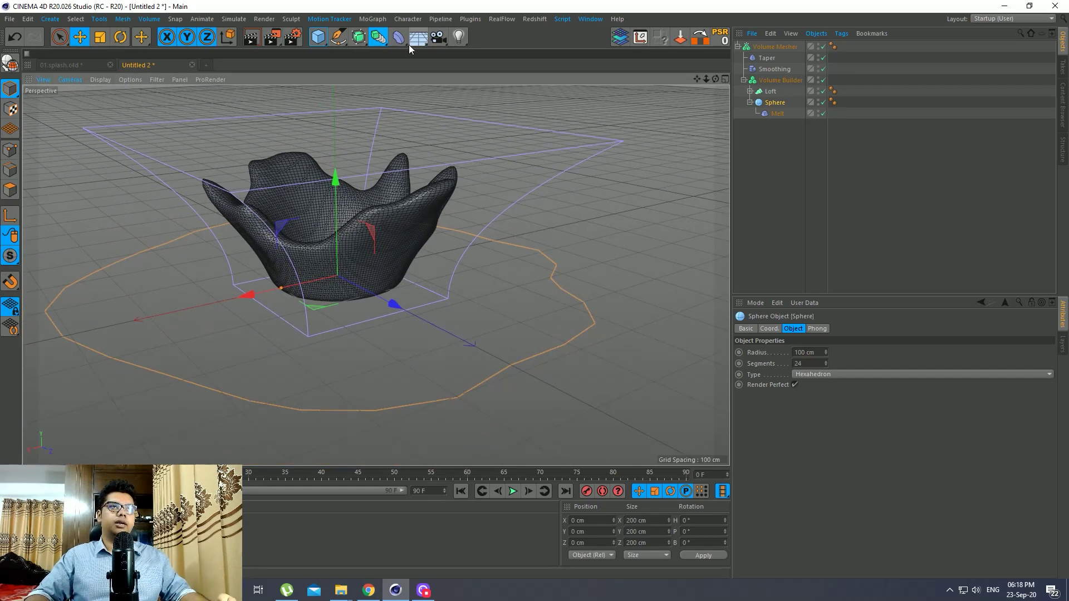
Add a Displacer below Melt under the Sphere and assign a Color shader to it to thicken the puddle.
{"action": "left_click_drag", "start_coordinate": [401, 40], "coordinate": [466, 173]}
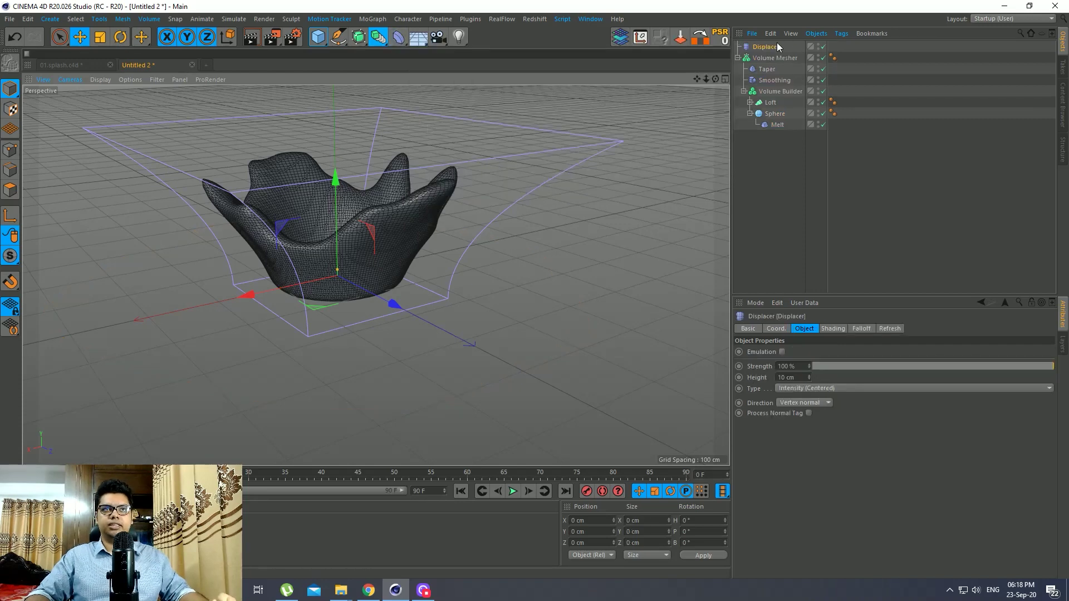
{"action": "left_click_drag", "start_coordinate": [774, 128], "coordinate": [774, 129]}
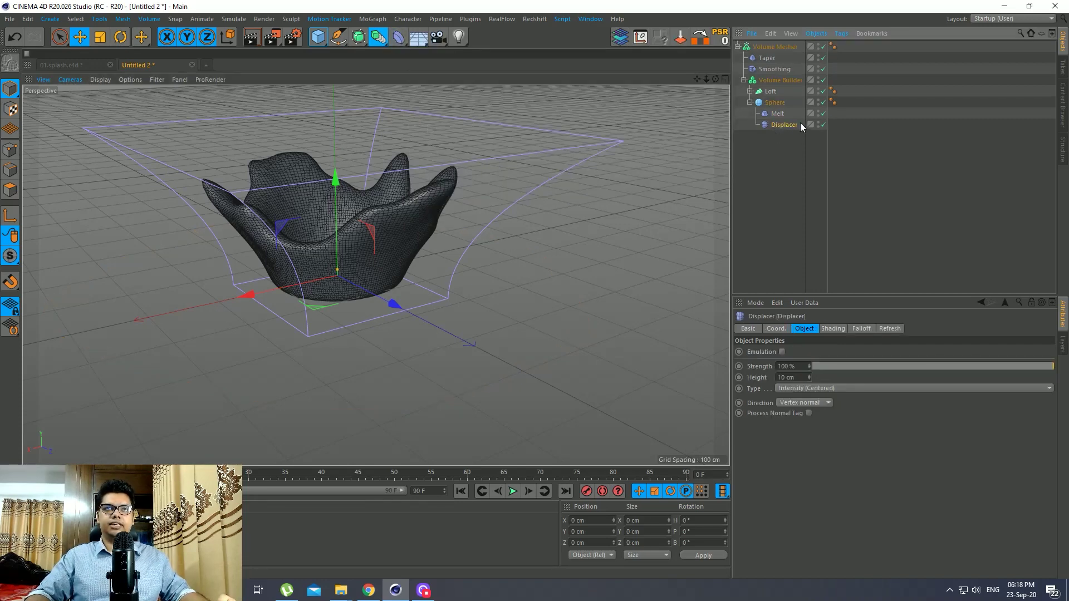
{"action": "left_click", "coordinate": [833, 329]}
{"action": "left_click", "coordinate": [775, 363]}
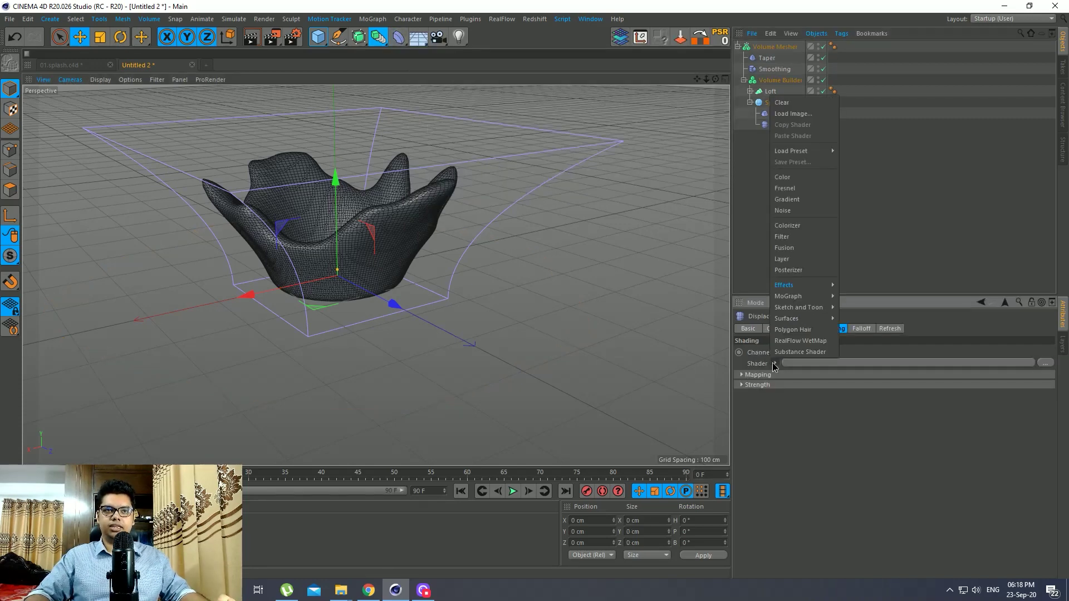
{"action": "left_click", "coordinate": [785, 177]}
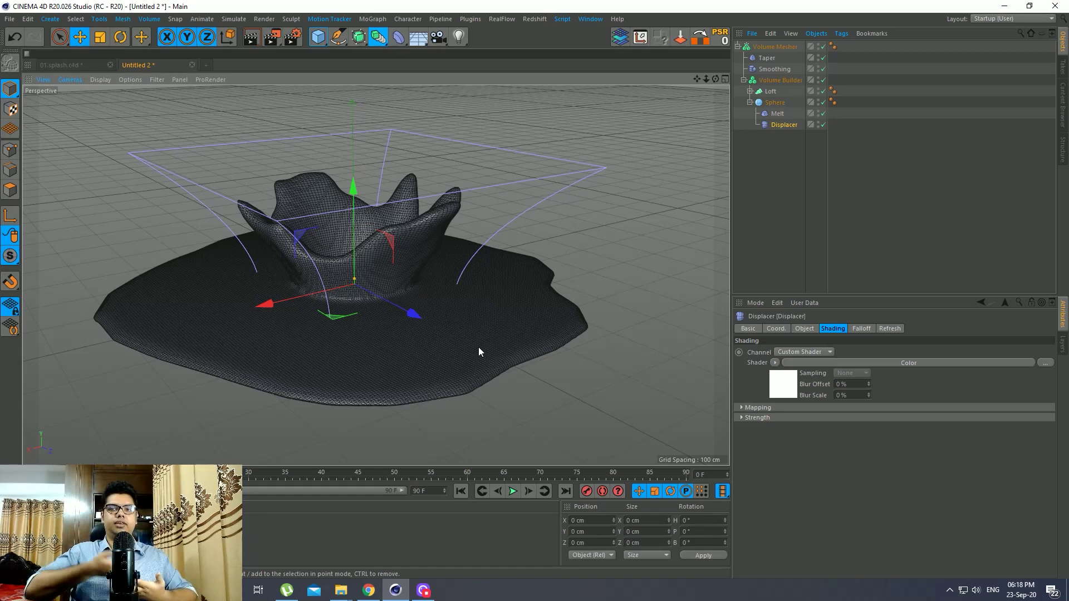
Switch the viewport to Gouraud shading without wireframe lines and inspect the merged crown and puddle.
{"action": "left_click_drag", "start_coordinate": [478, 352], "coordinate": [482, 303], "text": "alt"}
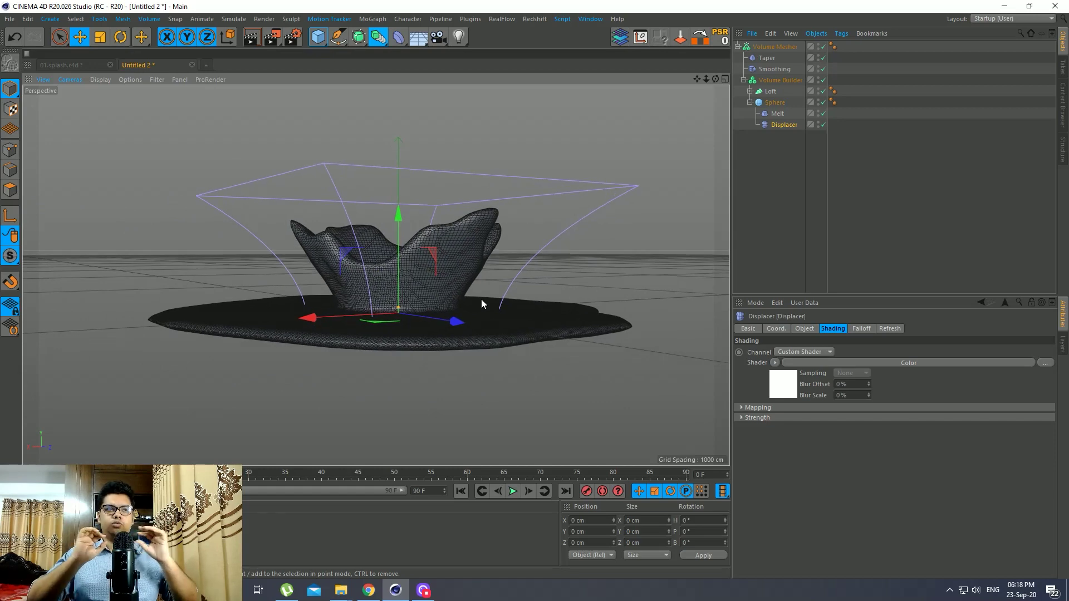
{"action": "mouse_move", "coordinate": [545, 345]}
{"action": "left_mouse_down", "text": "alt"}
{"action": "mouse_move", "coordinate": [537, 391]}
{"action": "mouse_move", "coordinate": [548, 278]}
{"action": "mouse_move", "coordinate": [555, 308]}
{"action": "mouse_move", "coordinate": [546, 299]}
{"action": "mouse_move", "coordinate": [563, 265]}
{"action": "left_mouse_up", "text": "alt"}
{"action": "key", "text": "n"}
{"action": "key", "text": "a"}
{"action": "key", "text": "n"}
{"action": "key", "text": "b"}
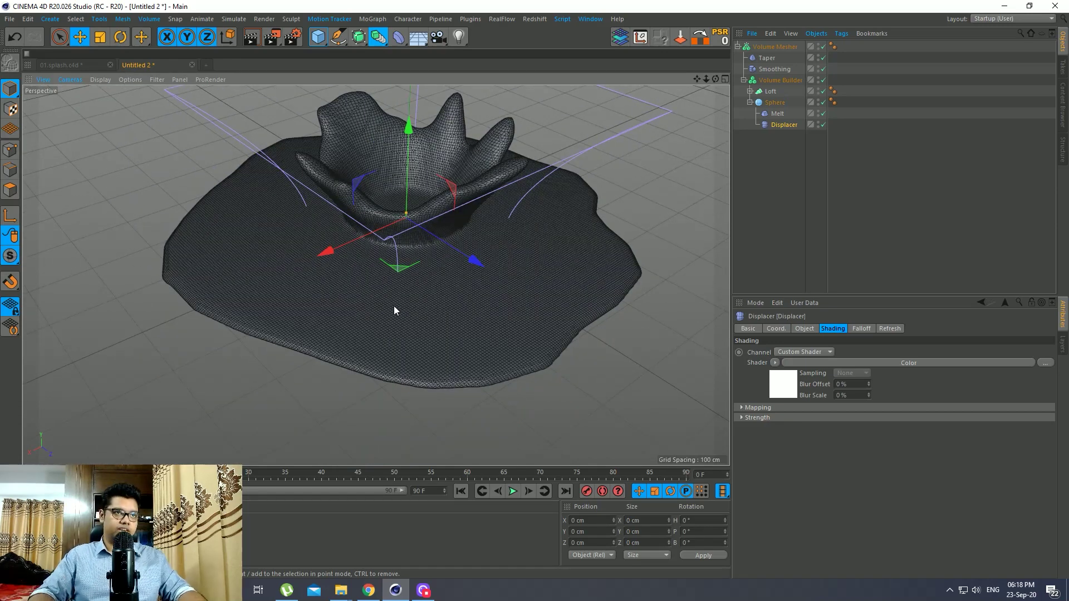
{"action": "key", "text": "n"}
{"action": "key", "text": "a"}
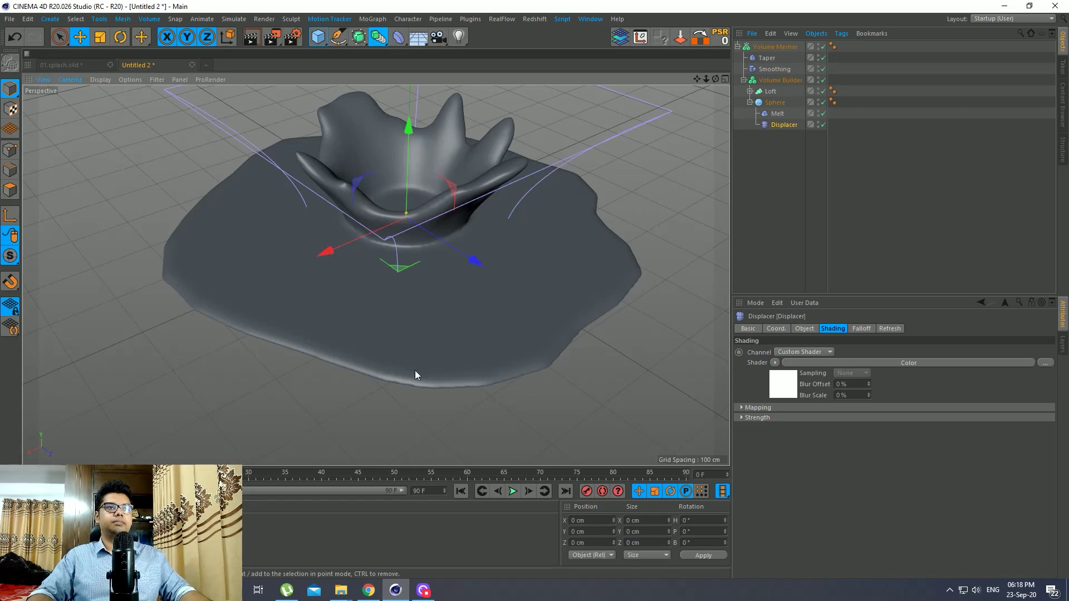
{"action": "mouse_move", "coordinate": [416, 372]}
{"action": "left_mouse_down", "text": "alt"}
{"action": "mouse_move", "coordinate": [497, 323]}
{"action": "mouse_move", "coordinate": [402, 353]}
{"action": "left_mouse_up", "text": "alt"}
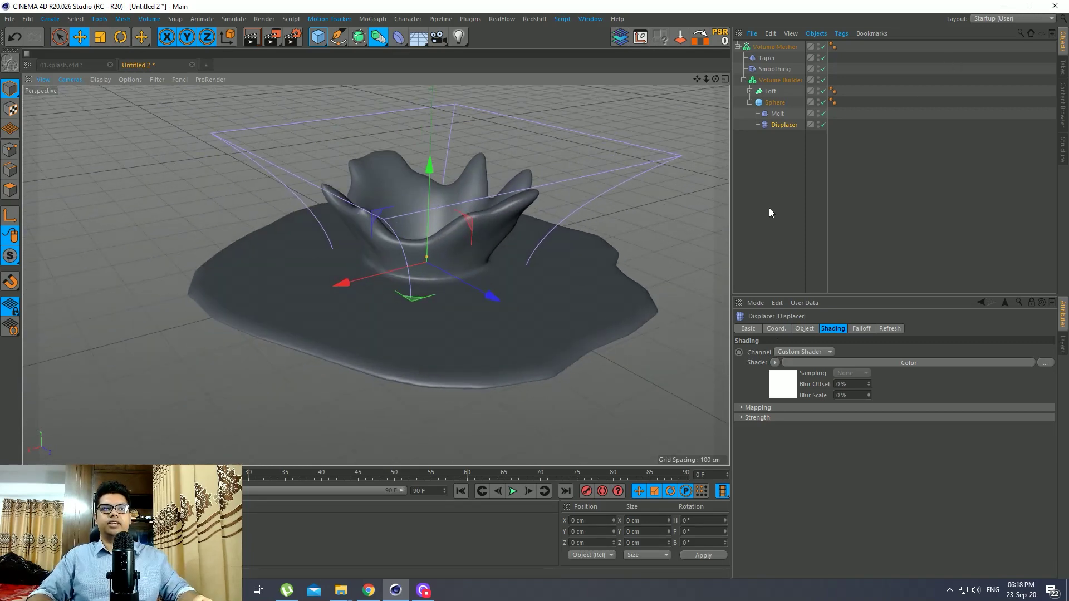
{"action": "left_click_drag", "start_coordinate": [423, 339], "coordinate": [451, 376], "text": "alt"}
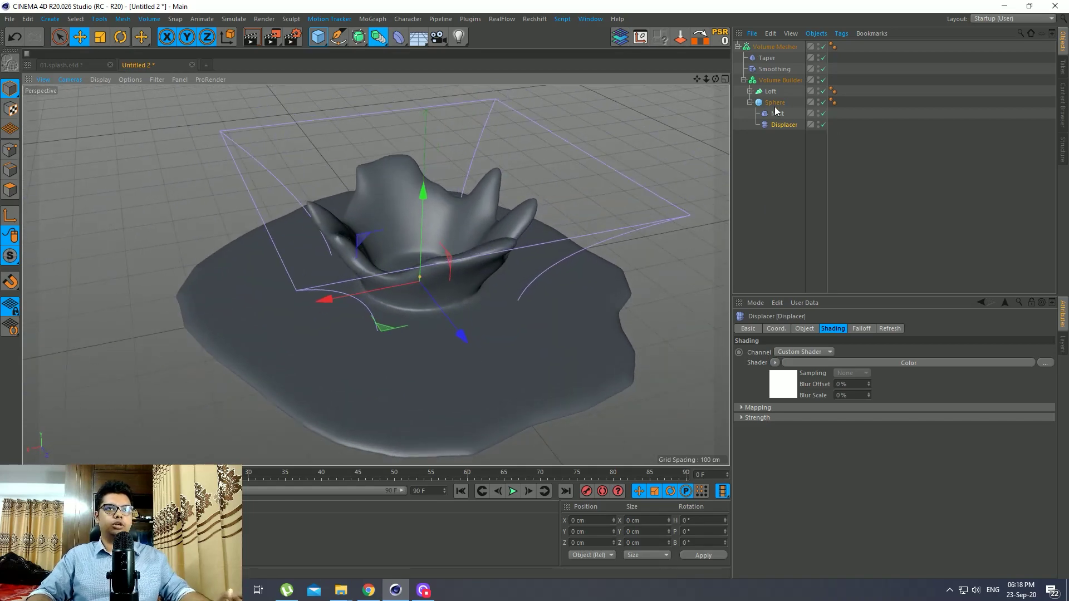
Add a second Sphere, raise it to about 252.2 cm in Y and shrink its radius to about 55.1 cm.
{"action": "left_click", "coordinate": [750, 92]}
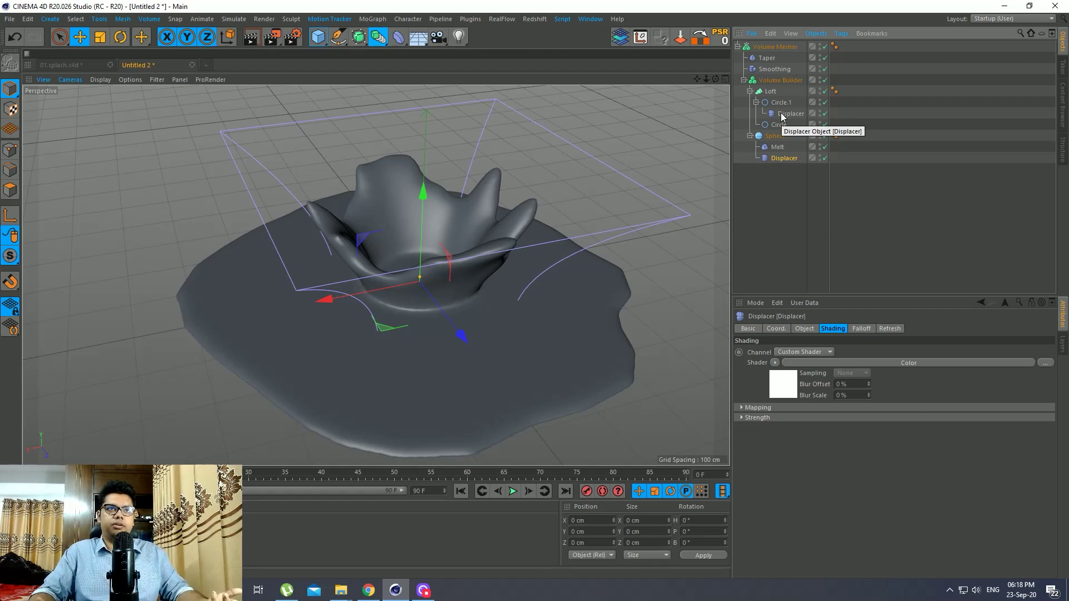
{"action": "left_click", "coordinate": [787, 236]}
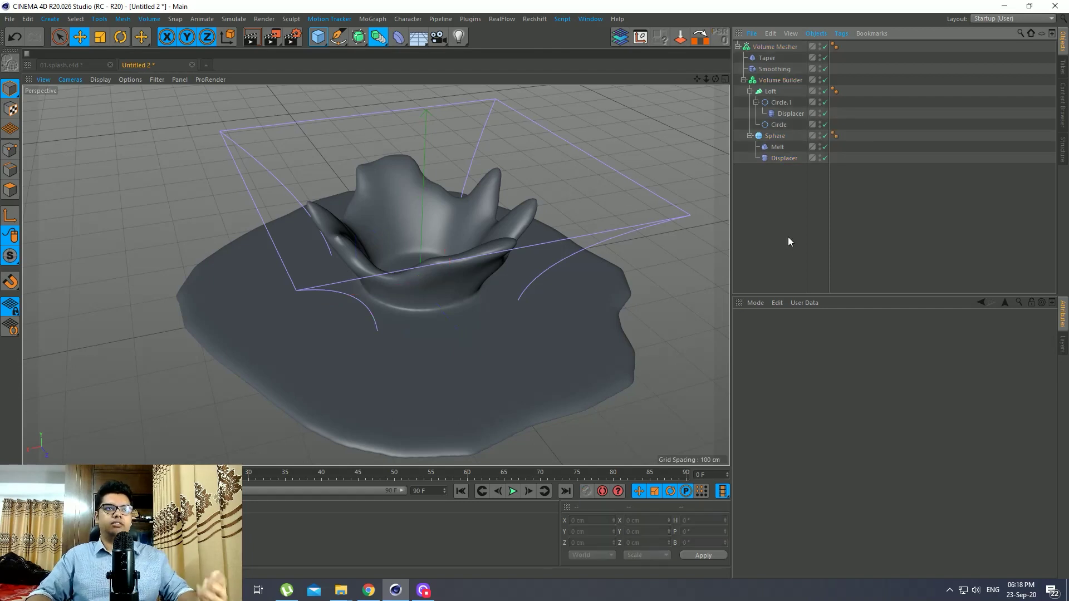
{"action": "left_click", "coordinate": [320, 39]}
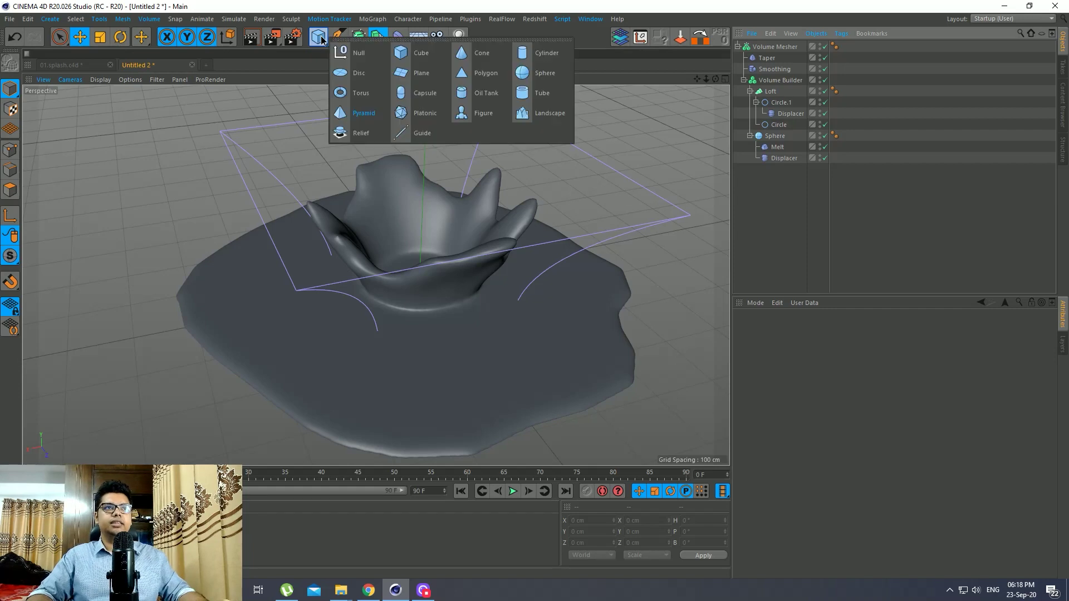
{"action": "left_click", "coordinate": [559, 72]}
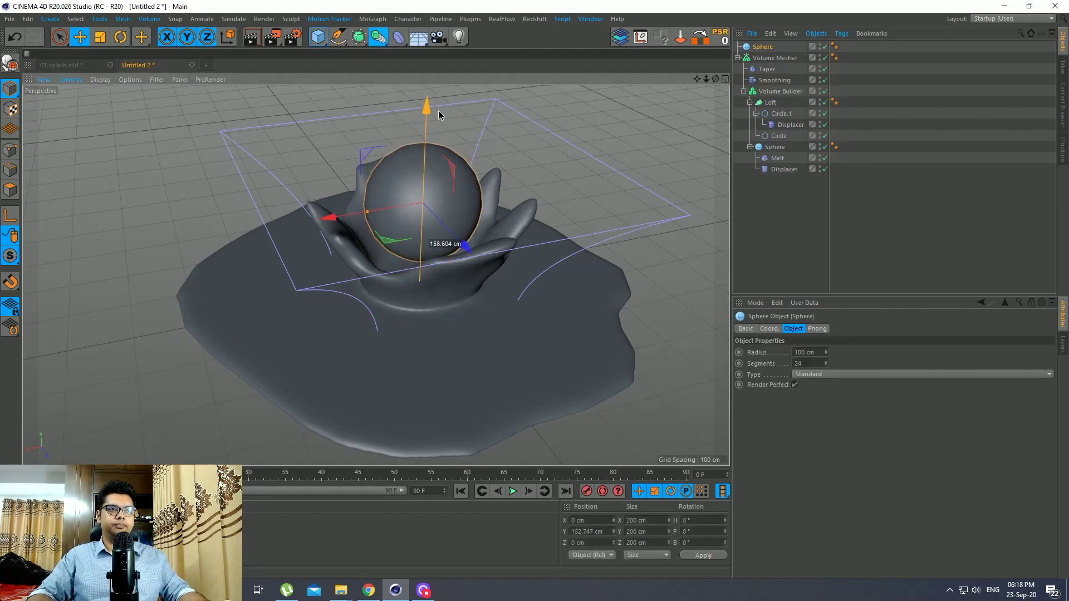
{"action": "left_click_drag", "start_coordinate": [439, 115], "coordinate": [440, 62]}
{"action": "left_click_drag", "start_coordinate": [368, 161], "coordinate": [454, 355]}
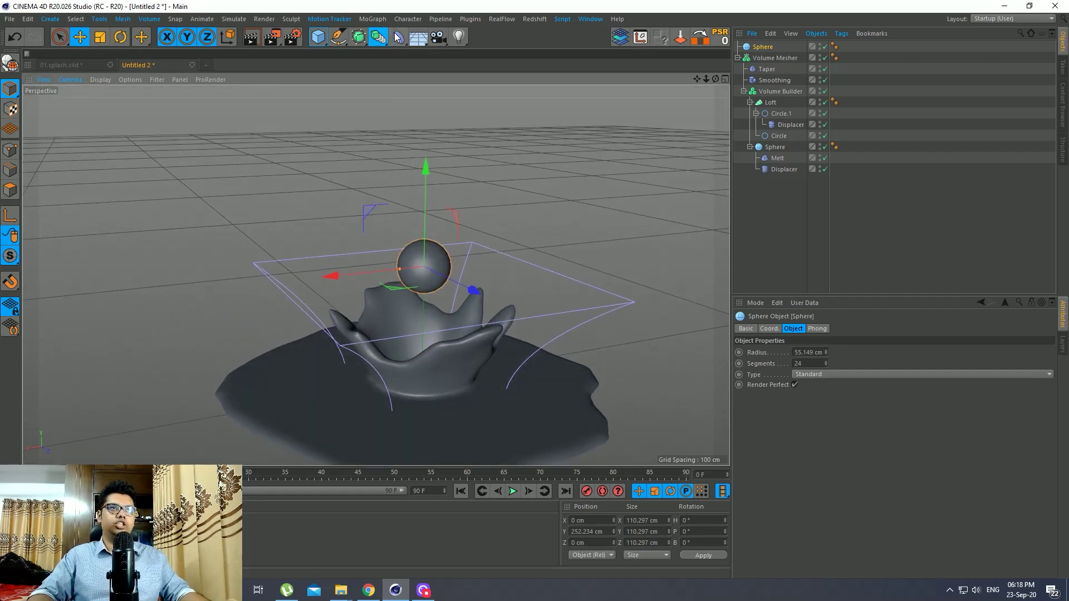
Add Displacer and Taper deformers and nest both under the new Sphere above the crown.
{"action": "left_click_drag", "start_coordinate": [399, 37], "coordinate": [677, 53]}
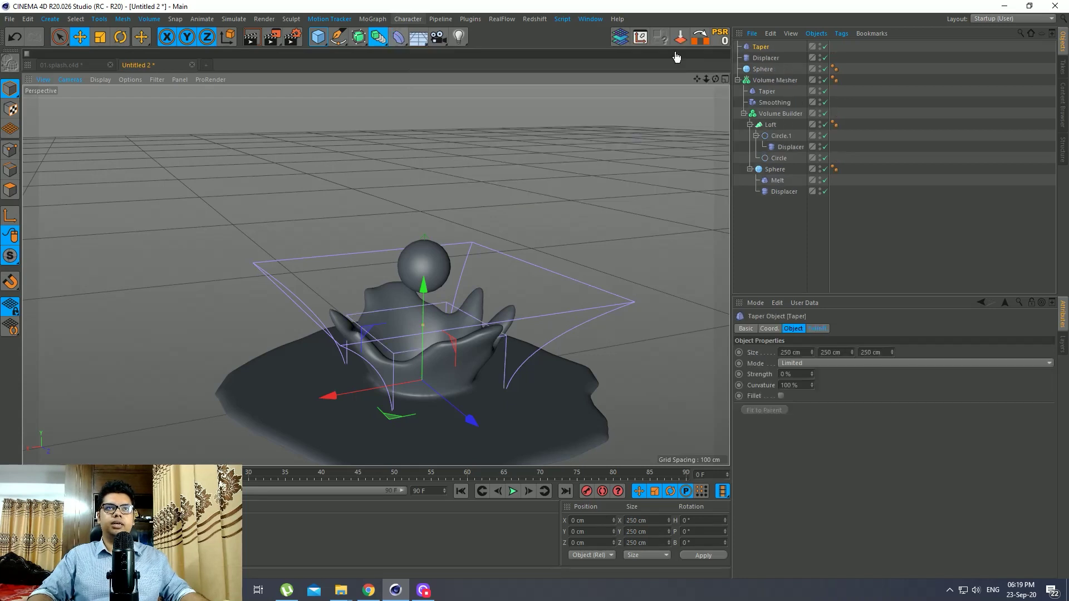
{"action": "left_click_drag", "start_coordinate": [760, 47], "coordinate": [715, 106]}
{"action": "left_click", "coordinate": [784, 70]}
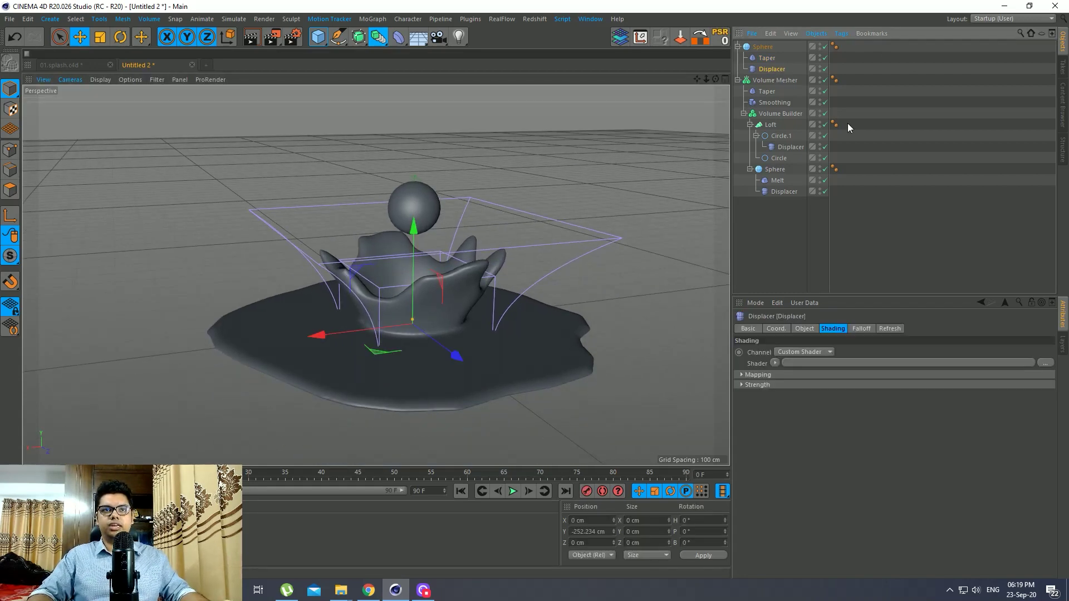
Assign a Noise shader to the droplet Sphere's Displacer and set the noise type to Electric.
{"action": "left_click", "coordinate": [774, 363]}
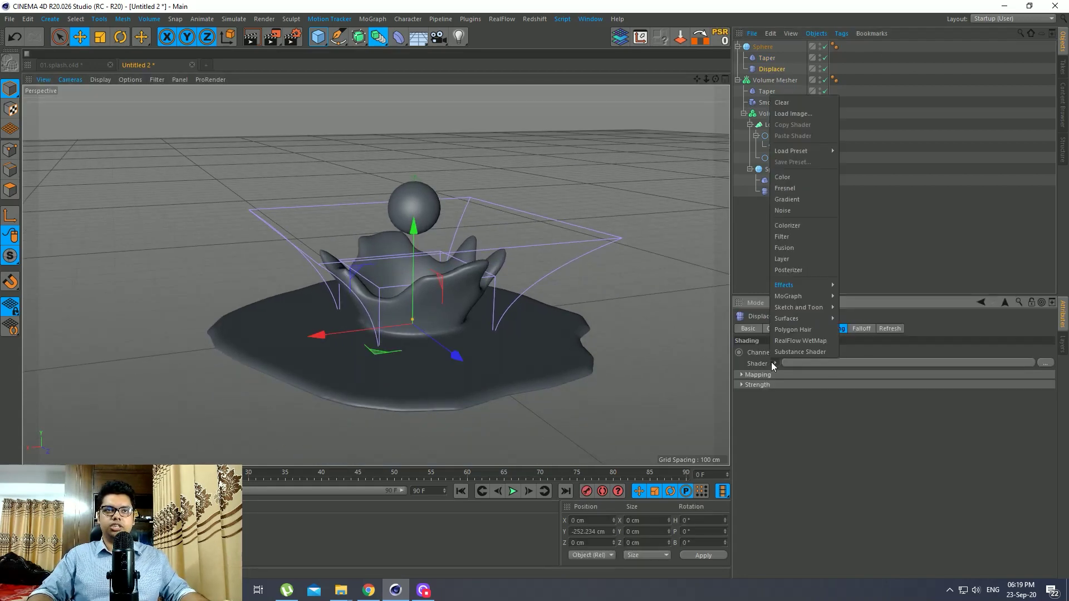
{"action": "left_click", "coordinate": [793, 213]}
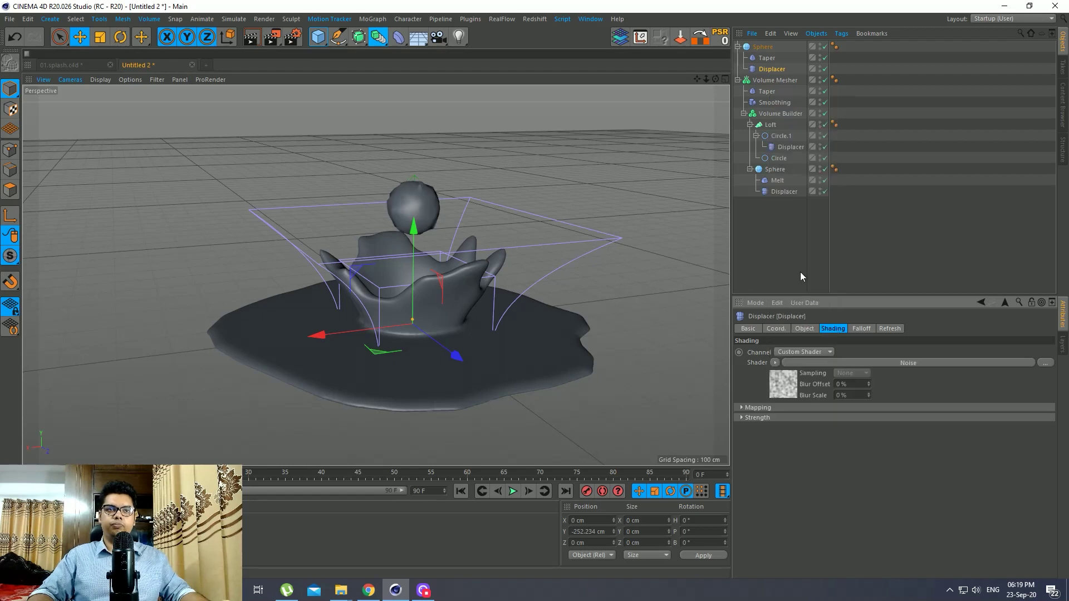
{"action": "left_click", "coordinate": [784, 384]}
{"action": "left_click", "coordinate": [857, 450]}
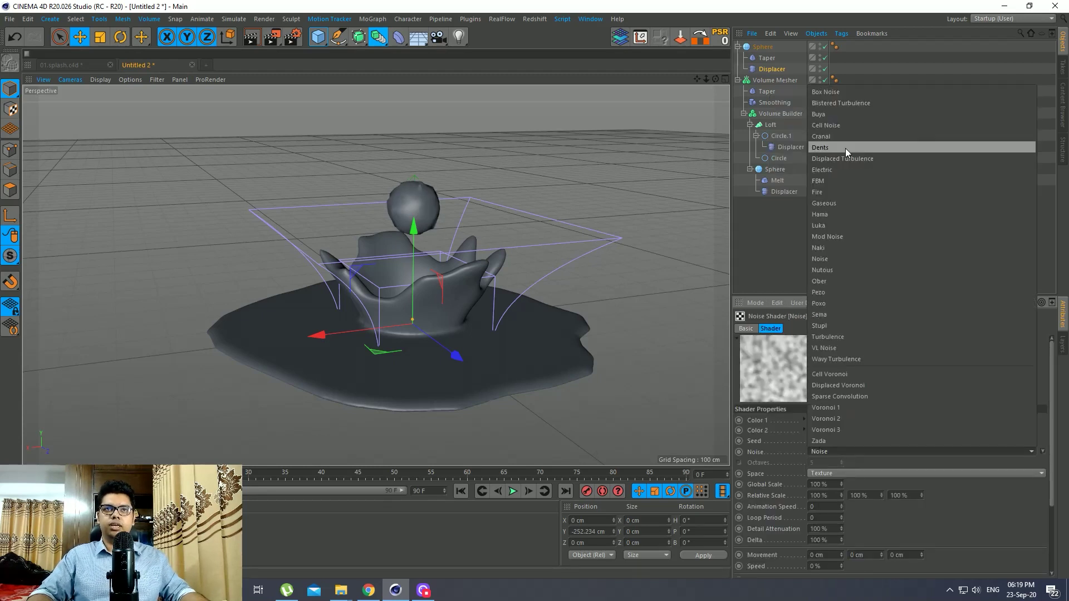
{"action": "left_click", "coordinate": [839, 170]}
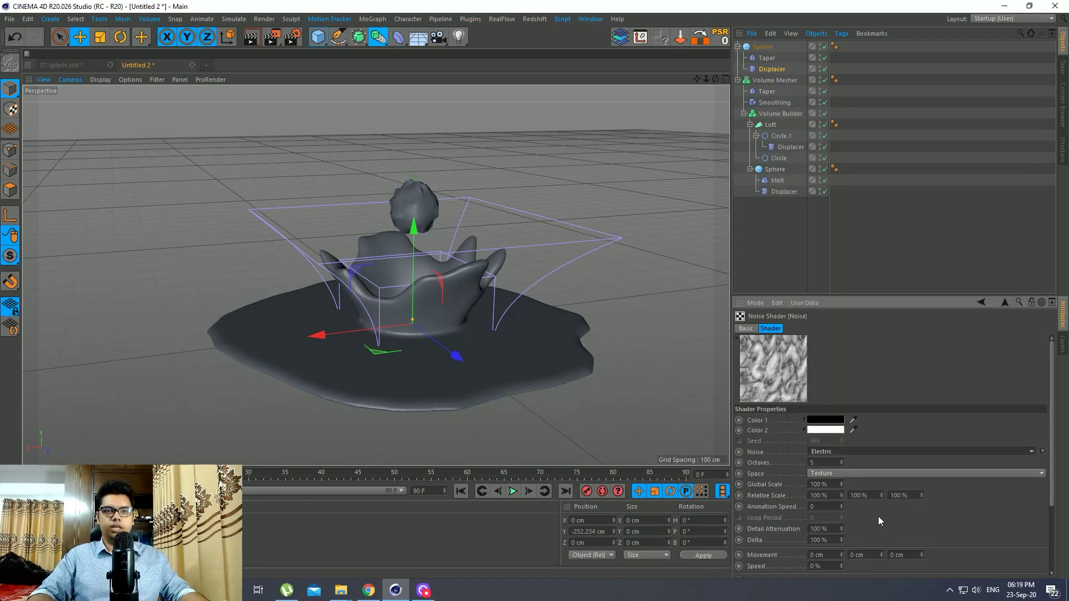
Increase the droplet Sphere's segments to 100.
{"action": "left_click", "coordinate": [763, 47]}
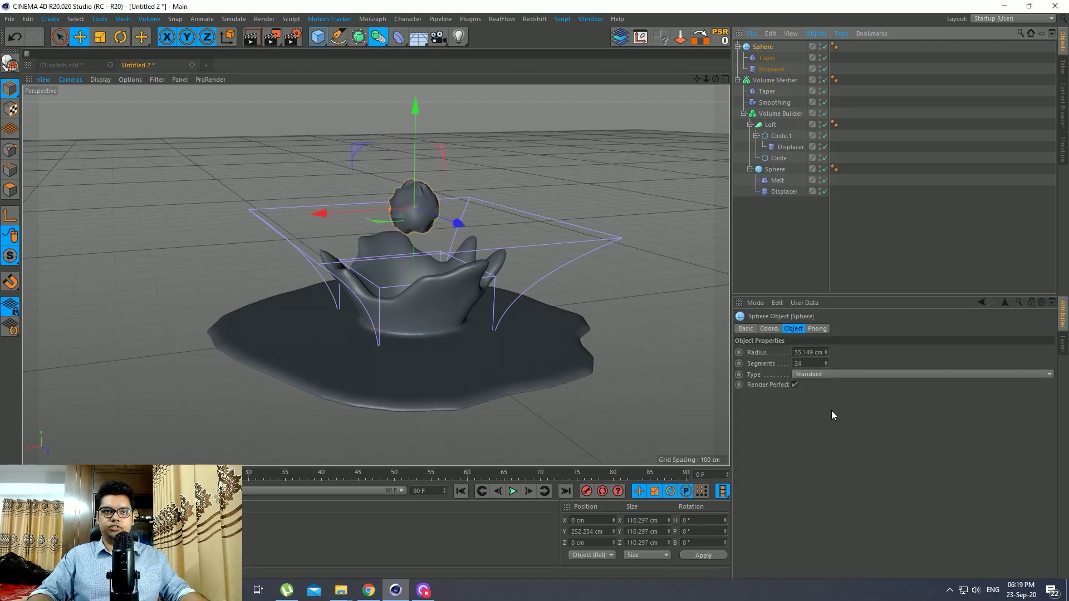
{"action": "double_click", "coordinate": [819, 363]}
{"action": "type", "text": "100"}
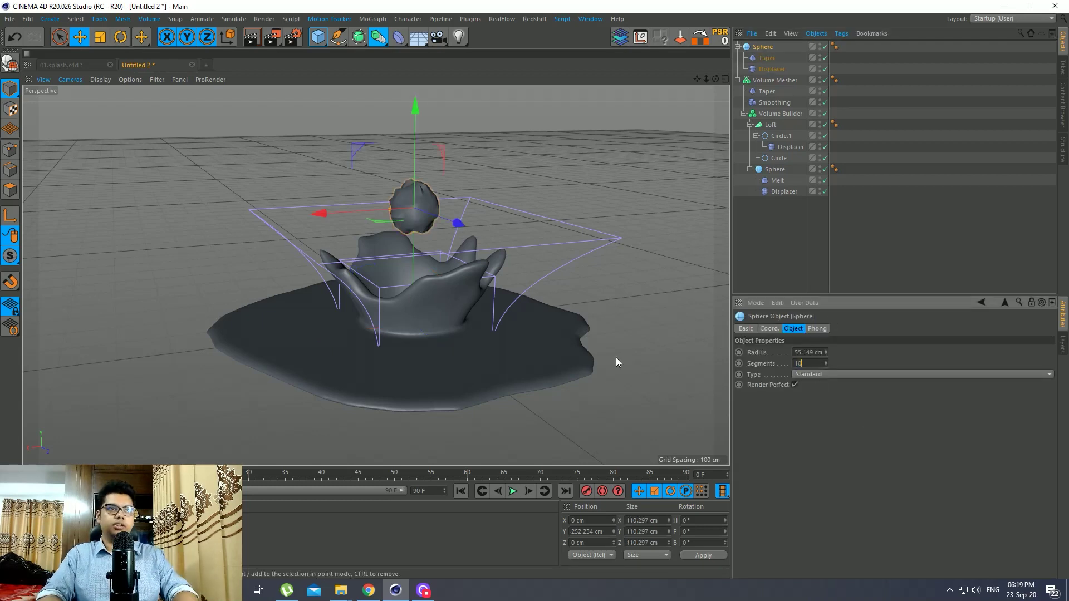
{"action": "key", "text": "Return"}
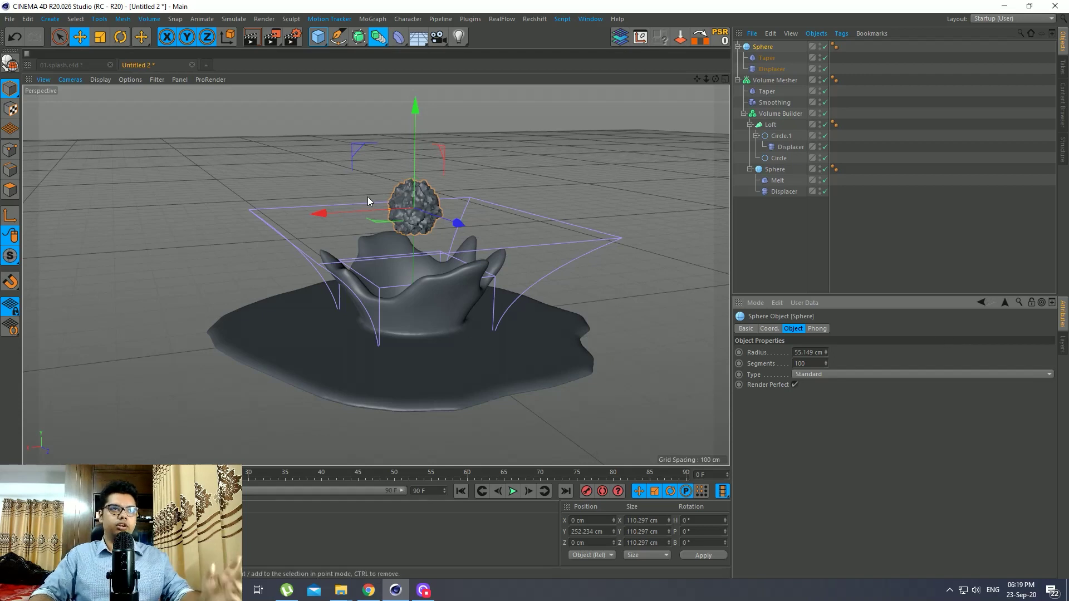
Set the global scale of the Noise shader in the droplet's Displacer to 410%.
{"action": "left_click", "coordinate": [775, 69]}
{"action": "left_click", "coordinate": [796, 384]}
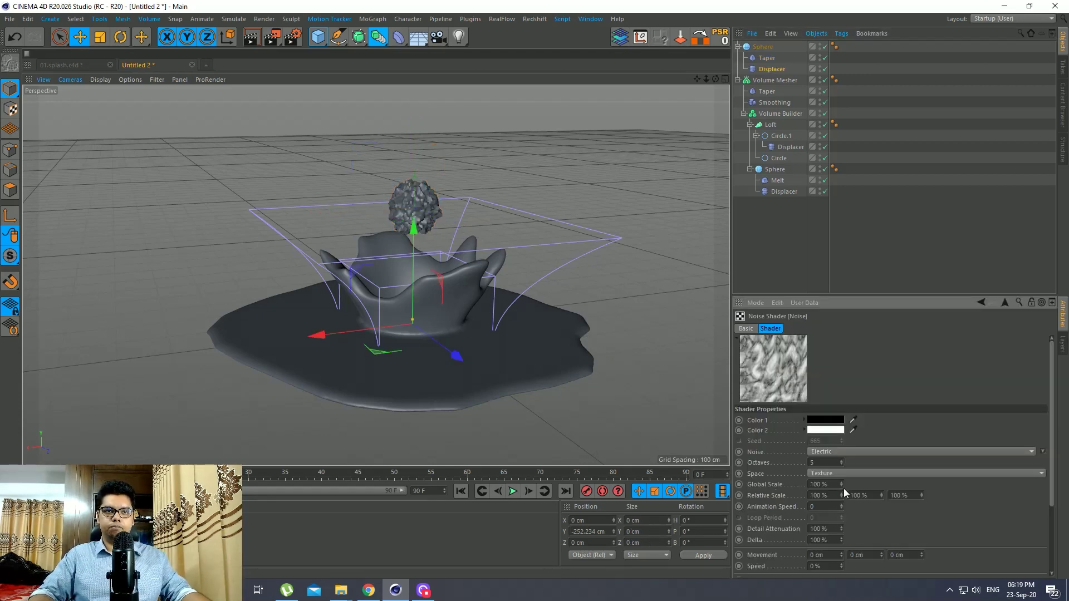
{"action": "left_click_drag", "start_coordinate": [840, 485], "coordinate": [908, 485]}
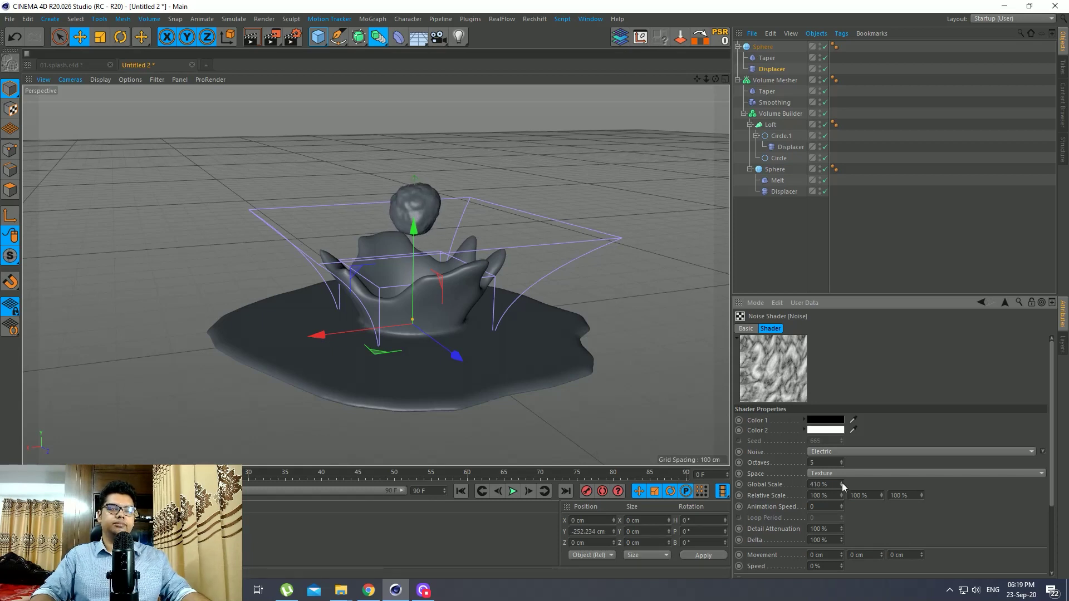
{"action": "left_click_drag", "start_coordinate": [369, 261], "coordinate": [319, 272], "text": "alt"}
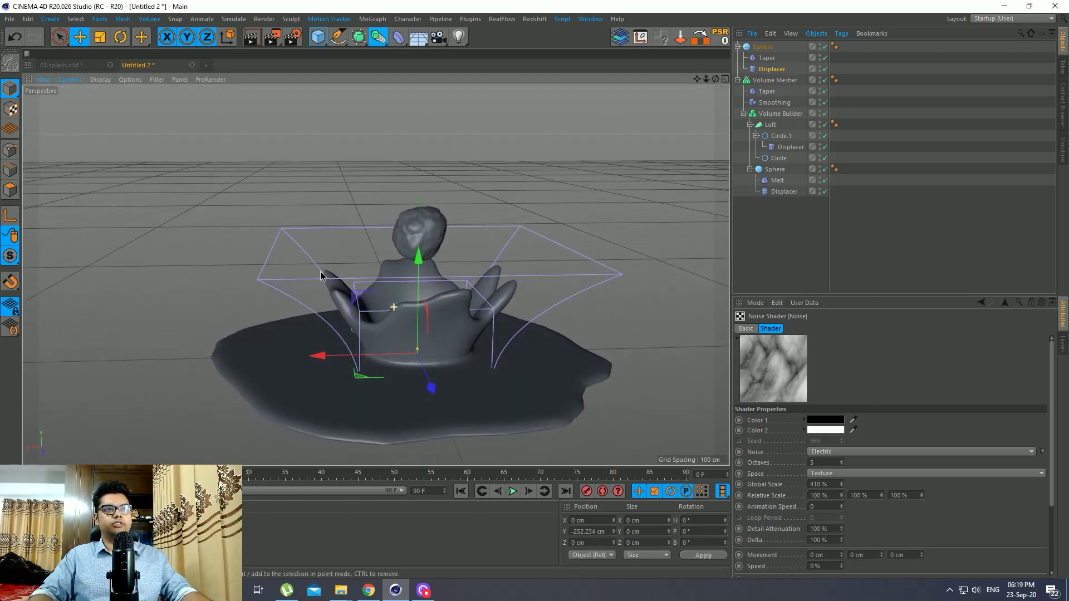
Fit the droplet's Taper deformer to its parent Sphere and set its strength to about 65.7%.
{"action": "left_click", "coordinate": [773, 58]}
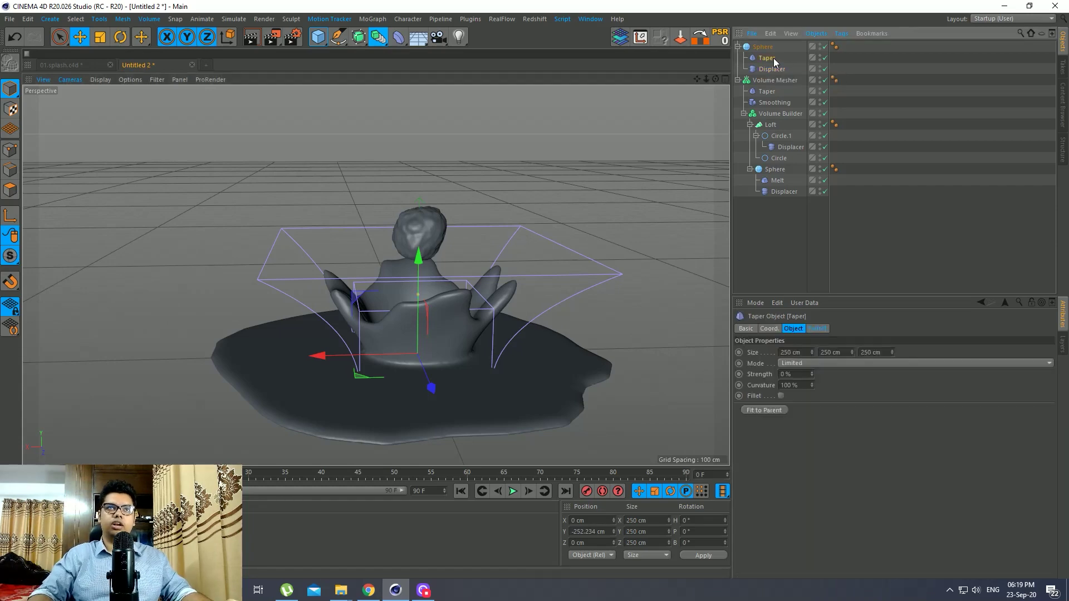
{"action": "left_click", "coordinate": [759, 410]}
{"action": "left_click_drag", "start_coordinate": [371, 311], "coordinate": [332, 190], "text": "alt"}
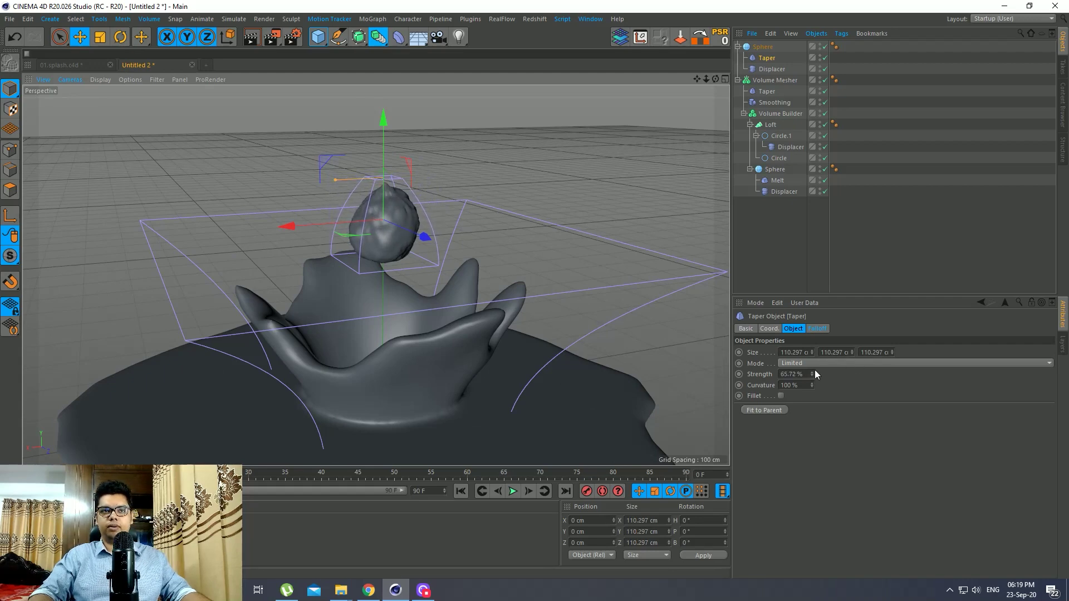
{"action": "mouse_move", "coordinate": [376, 285]}
{"action": "left_mouse_down", "text": "alt"}
{"action": "mouse_move", "coordinate": [402, 290]}
{"action": "mouse_move", "coordinate": [331, 345]}
{"action": "mouse_move", "coordinate": [362, 283]}
{"action": "left_mouse_up", "text": "alt"}
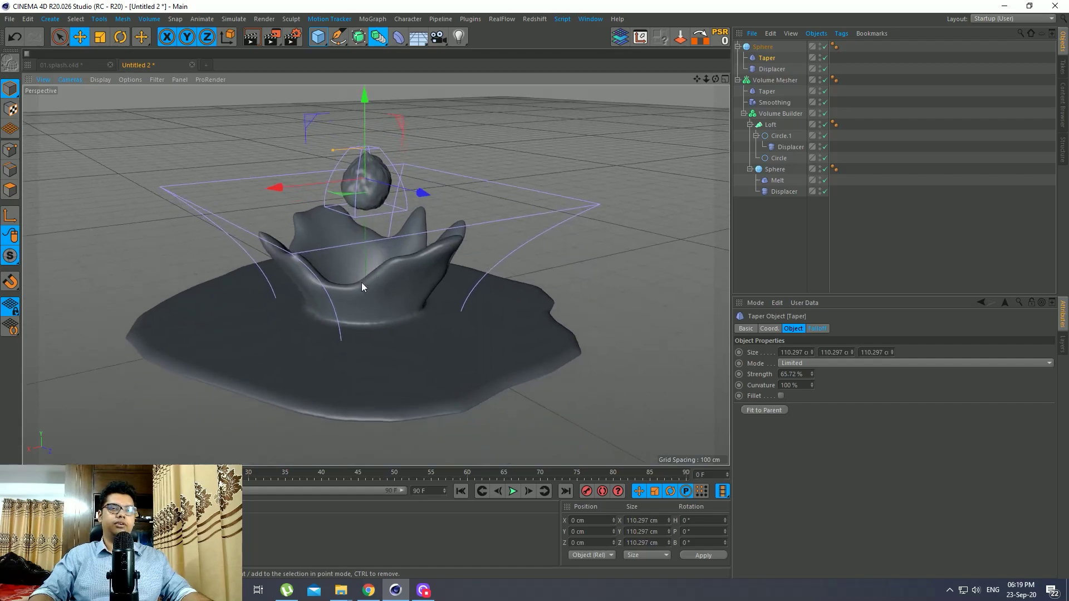
Set the crown's Taper deformer to Unlimited mode and raise it to about 119.2 cm in Y.
{"action": "left_click", "coordinate": [768, 93]}
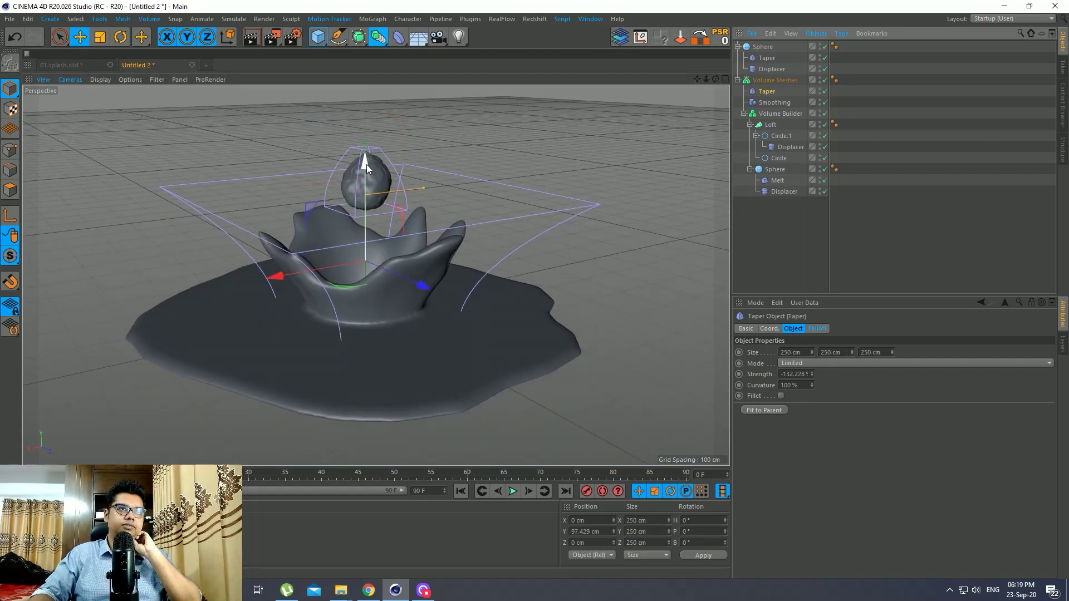
{"action": "left_click_drag", "start_coordinate": [366, 164], "coordinate": [358, 118]}
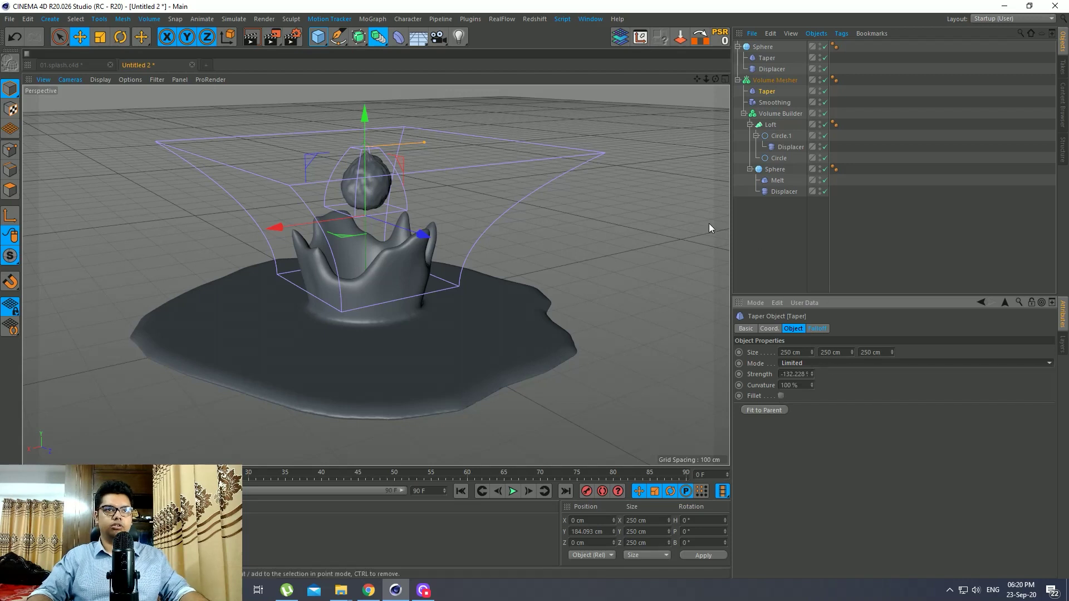
{"action": "key", "text": "ctrl+z"}
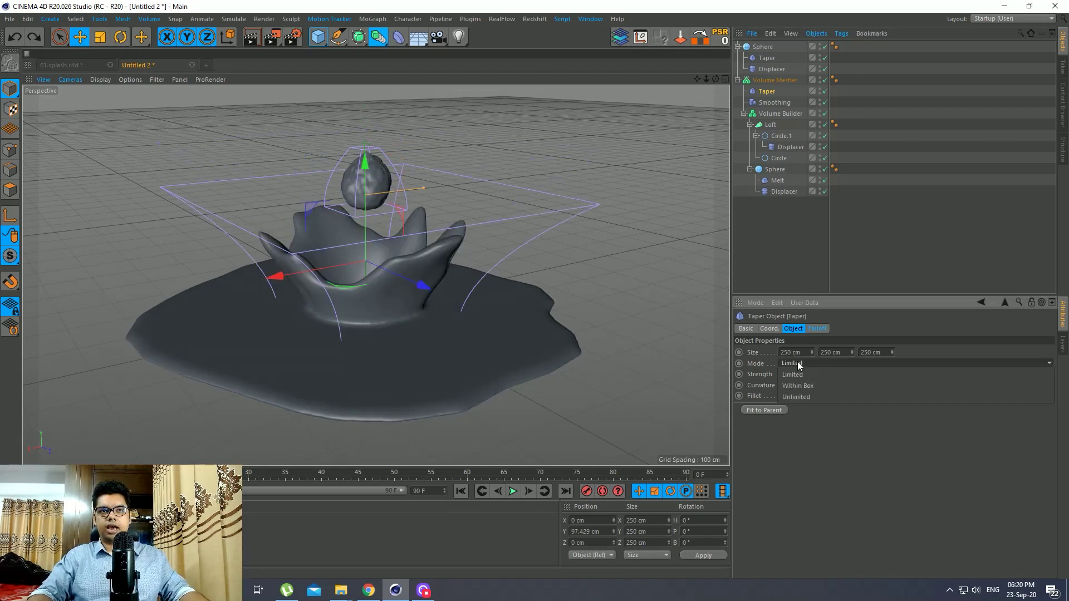
{"action": "left_click", "coordinate": [798, 362]}
{"action": "left_click", "coordinate": [807, 396]}
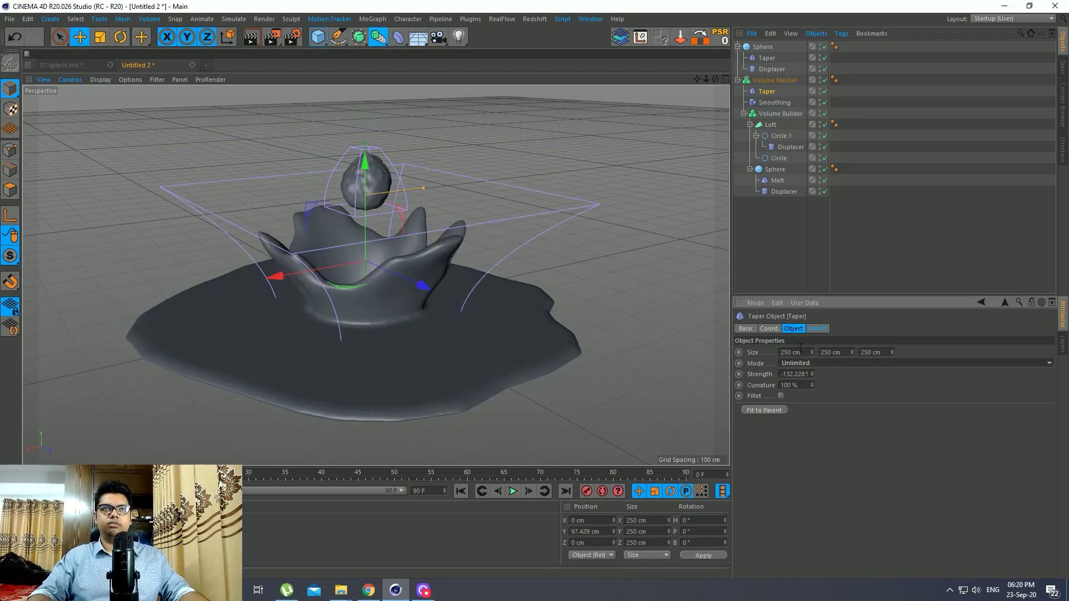
{"action": "mouse_move", "coordinate": [366, 163]}
{"action": "left_mouse_down"}
{"action": "mouse_move", "coordinate": [365, 89]}
{"action": "mouse_move", "coordinate": [353, 109]}
{"action": "mouse_move", "coordinate": [352, 182]}
{"action": "mouse_move", "coordinate": [354, 154]}
{"action": "left_mouse_up"}
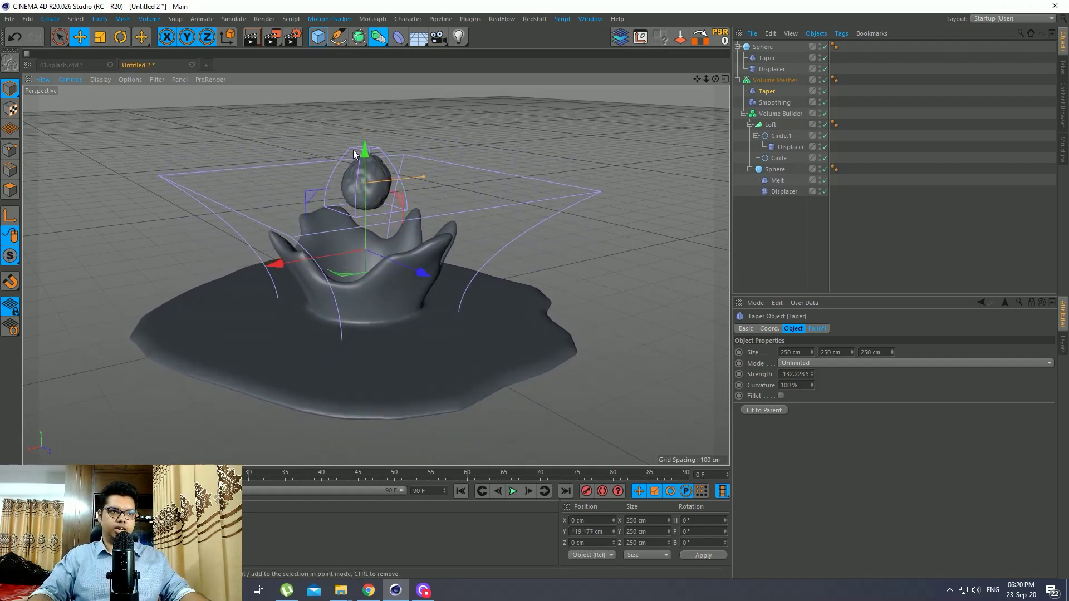
Hide the cages of both Taper deformers in the viewport while keeping the deformers enabled.
{"action": "scroll", "coordinate": [492, 351], "scroll_direction": "down", "scroll_amount": 5}
{"action": "left_click", "coordinate": [796, 233]}
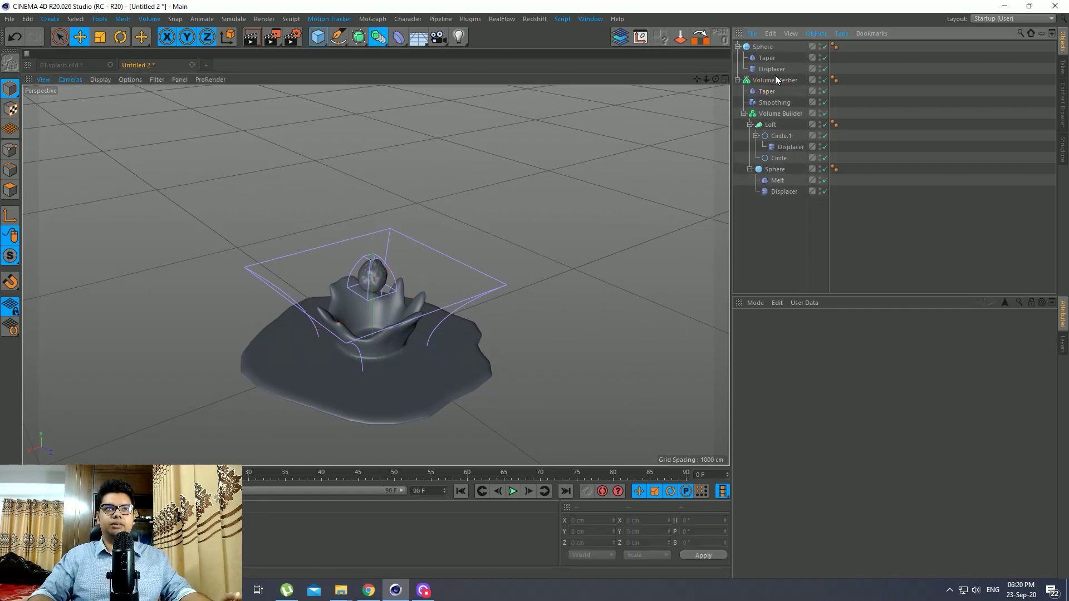
{"action": "left_click", "coordinate": [819, 56]}
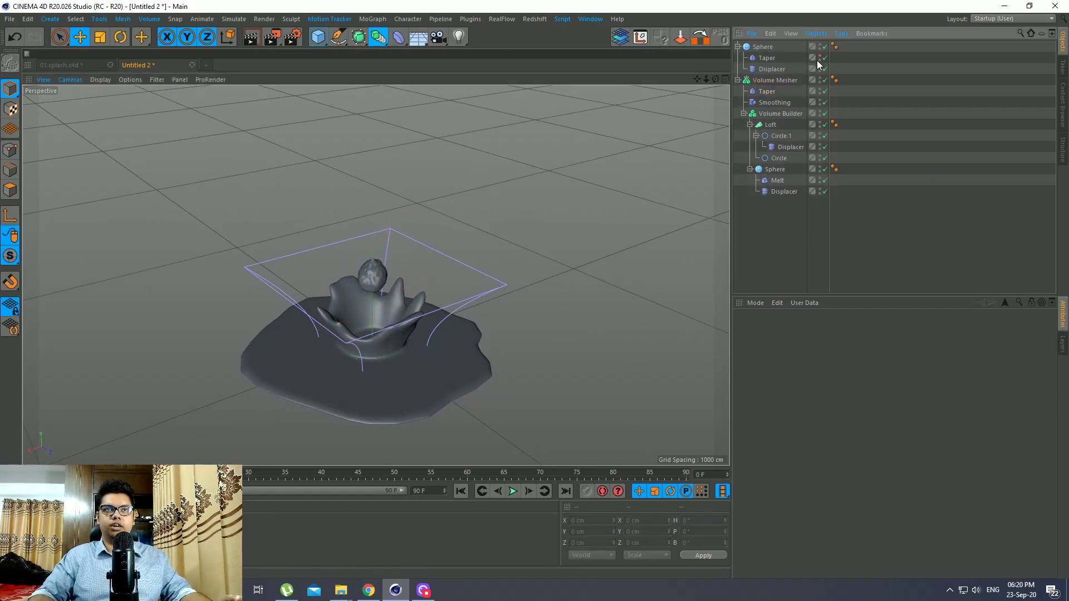
{"action": "left_click", "coordinate": [820, 91]}
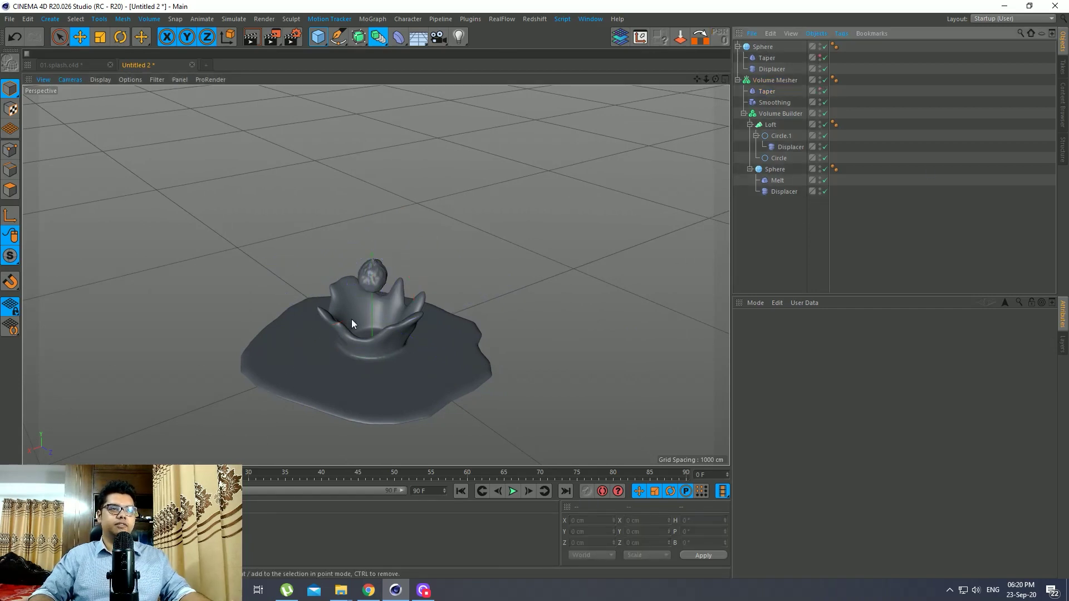
Raise the droplet Sphere above the crown to about 340.4 cm in Y.
{"action": "left_click_drag", "start_coordinate": [352, 319], "coordinate": [399, 362], "text": "alt"}
{"action": "scroll", "coordinate": [373, 363], "scroll_direction": "up", "scroll_amount": 5}
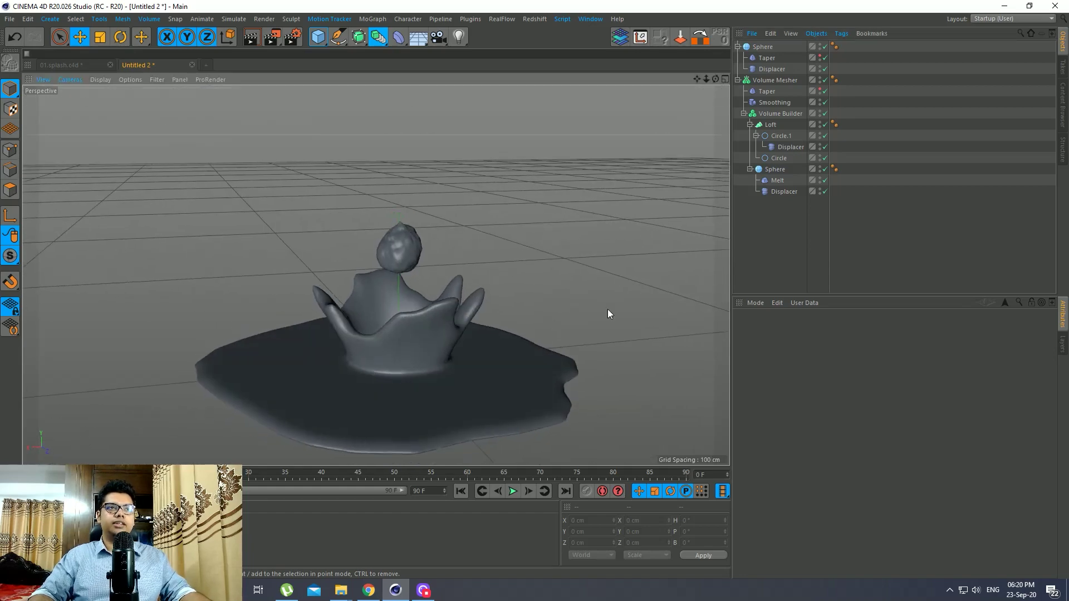
{"action": "left_click", "coordinate": [763, 47]}
{"action": "left_click_drag", "start_coordinate": [400, 140], "coordinate": [400, 103]}
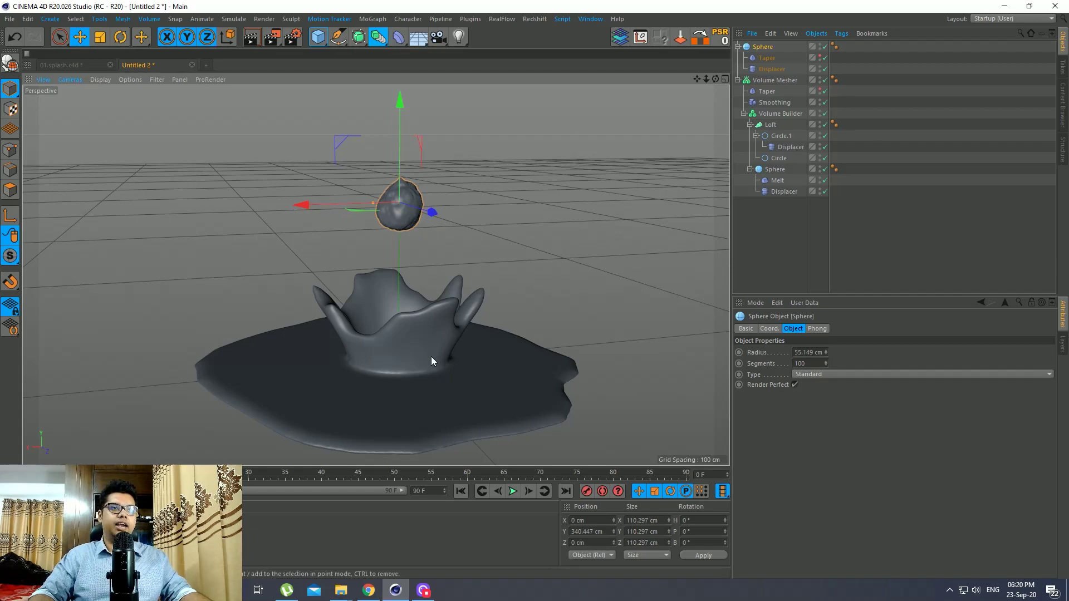
Lower the crown's Taper to about 70.9 cm in Y and adjust its strength to about -76.5%.
{"action": "left_click_drag", "start_coordinate": [430, 357], "coordinate": [327, 396], "text": "alt"}
{"action": "left_click", "coordinate": [767, 91]}
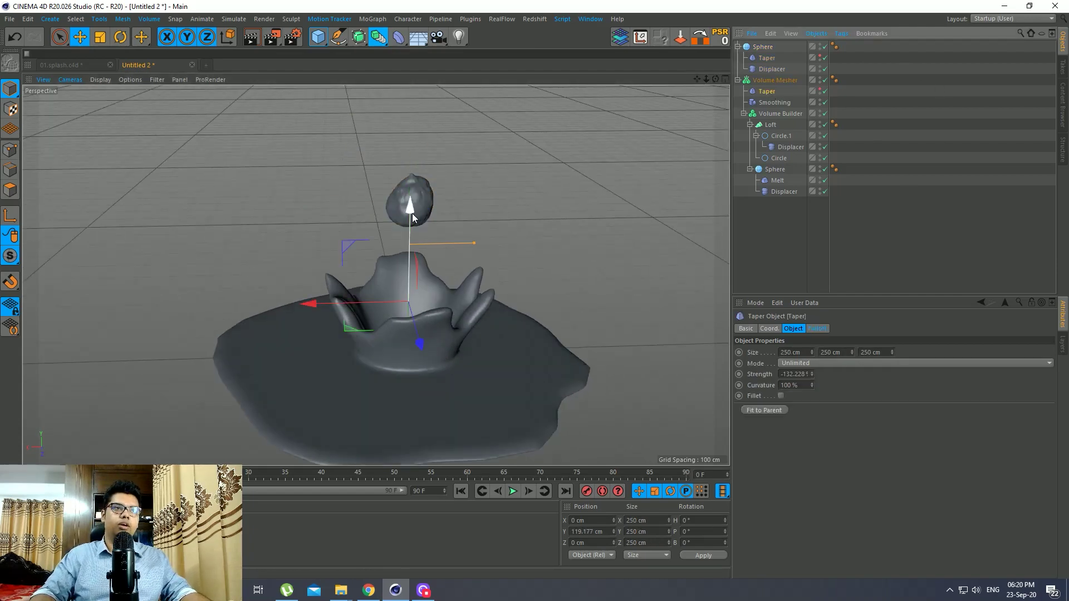
{"action": "left_click_drag", "start_coordinate": [411, 211], "coordinate": [414, 235]}
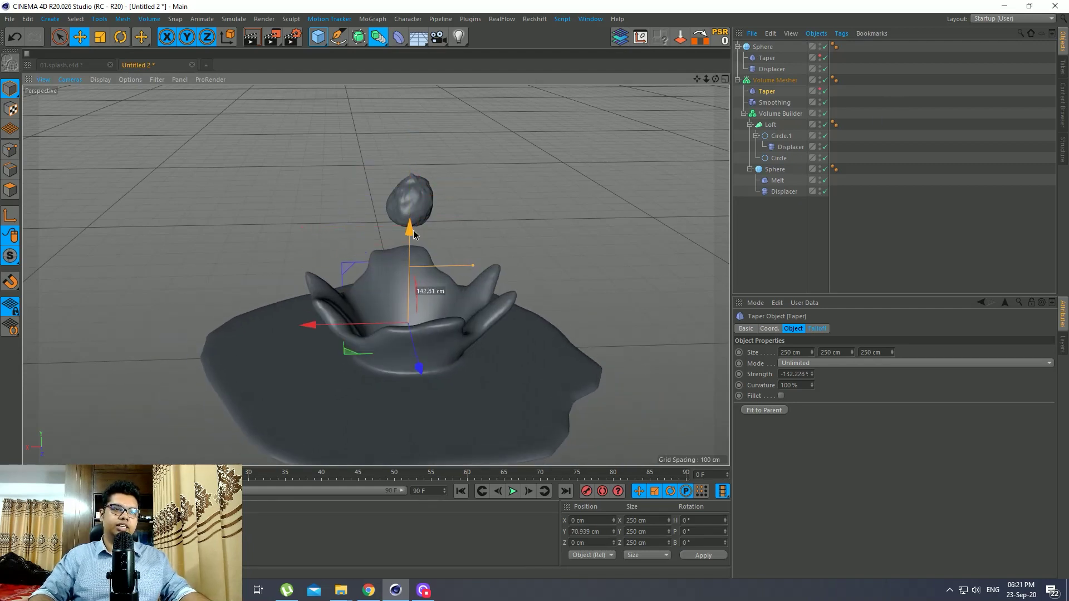
{"action": "left_click_drag", "start_coordinate": [475, 267], "coordinate": [446, 283]}
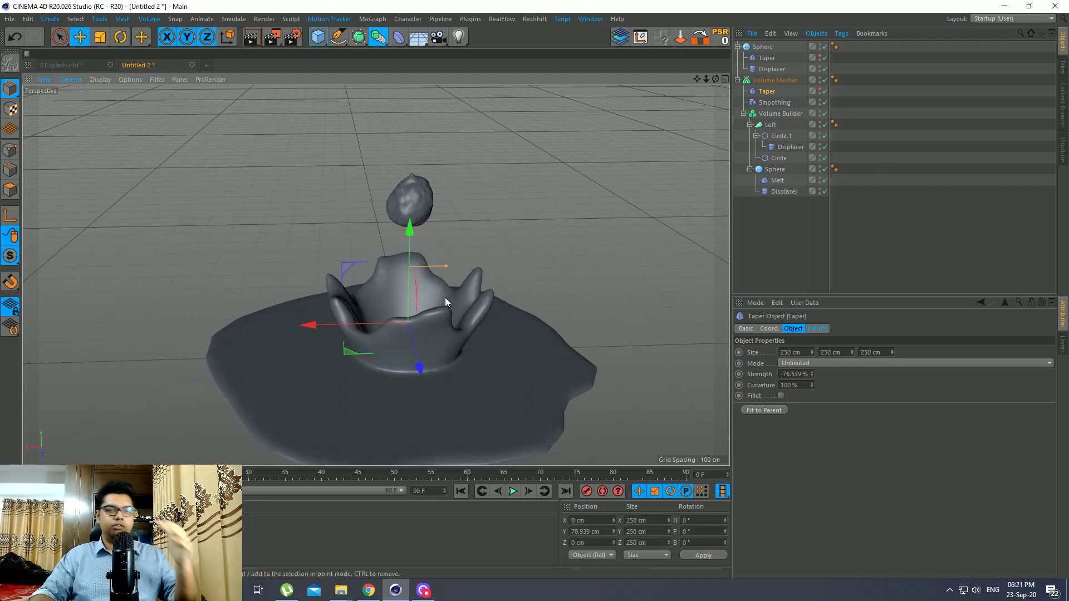
Try lowering the Loft's upper circle, Circle.1, into the puddle and undo the move.
{"action": "left_click", "coordinate": [780, 138]}
{"action": "left_click_drag", "start_coordinate": [407, 238], "coordinate": [405, 318]}
{"action": "scroll", "coordinate": [443, 281], "scroll_direction": "down", "scroll_amount": 3}
{"action": "key", "text": "ctrl+z"}
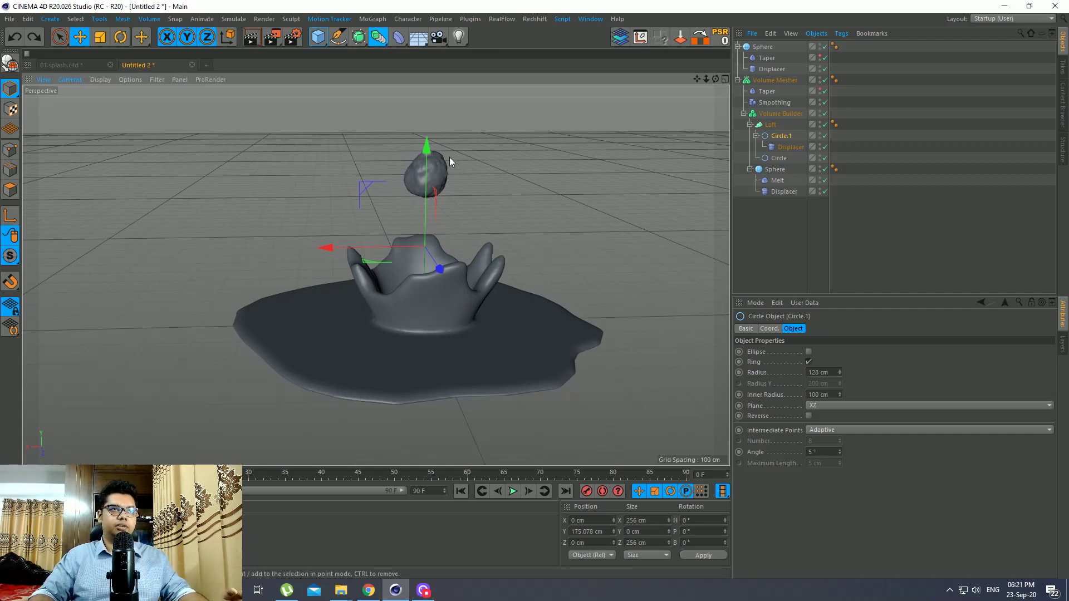
Record a keyframe for the droplet Sphere's Y position at frame 0.
{"action": "left_click", "coordinate": [765, 49]}
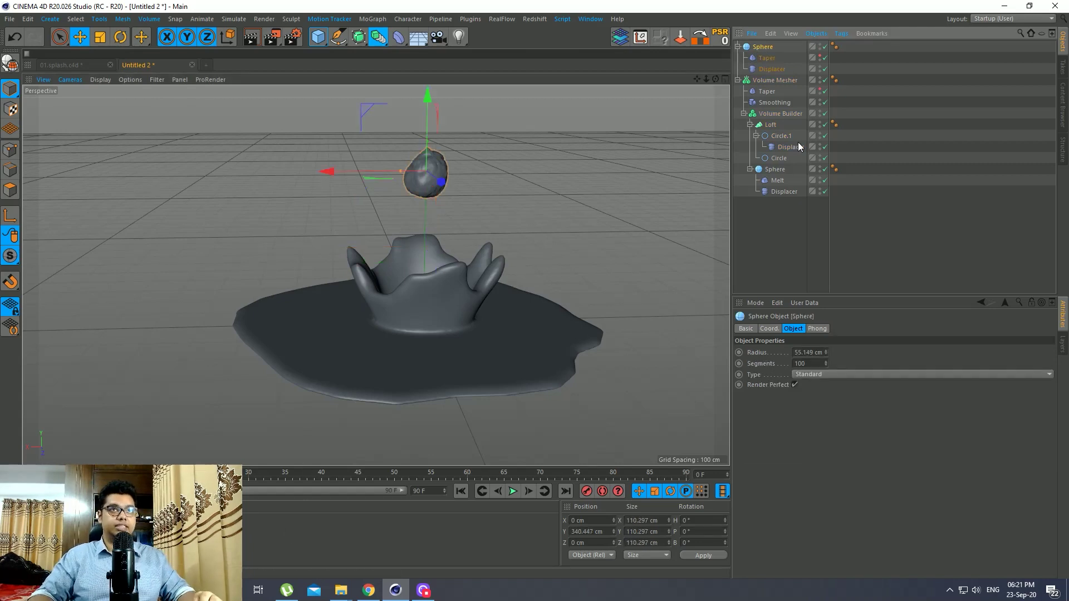
{"action": "left_click", "coordinate": [770, 328]}
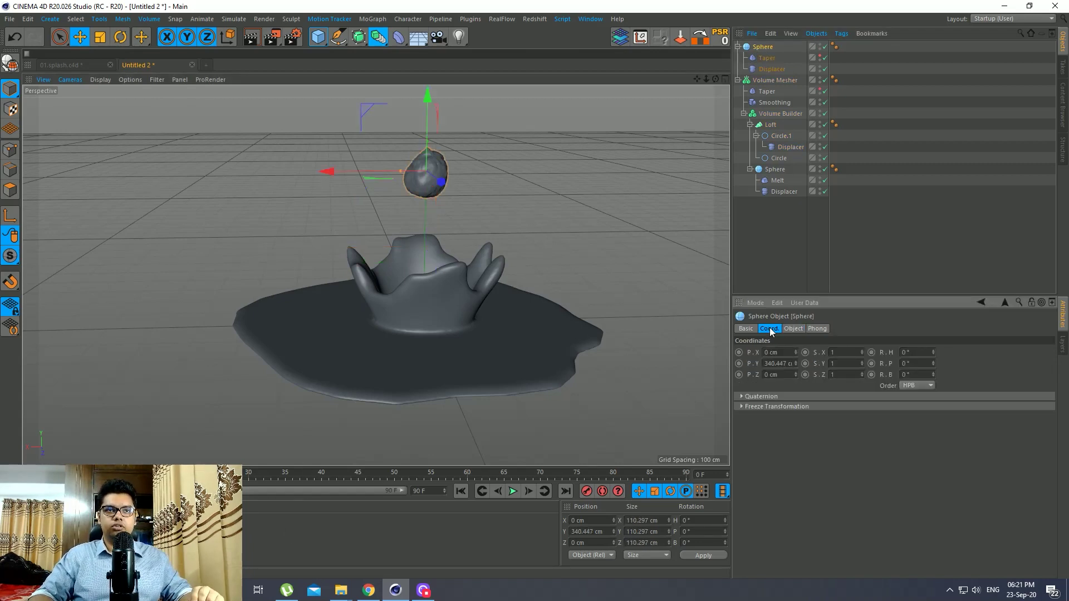
{"action": "left_click", "coordinate": [739, 363]}
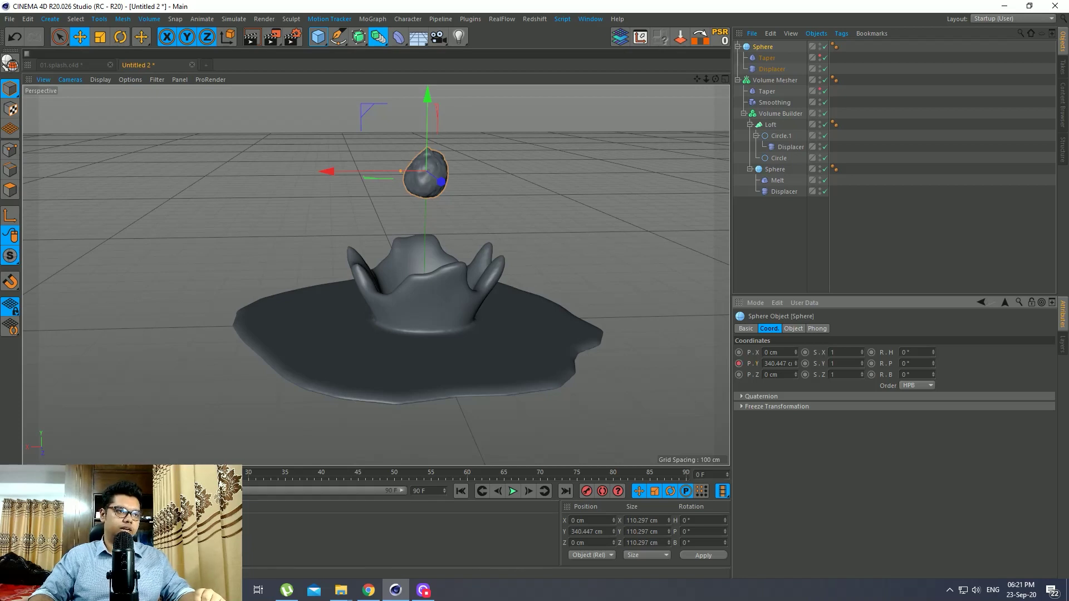
At frame 20, lower the droplet Sphere into the crown to about 16.6 cm in Y and keyframe its Y position.
{"action": "left_click", "coordinate": [176, 476]}
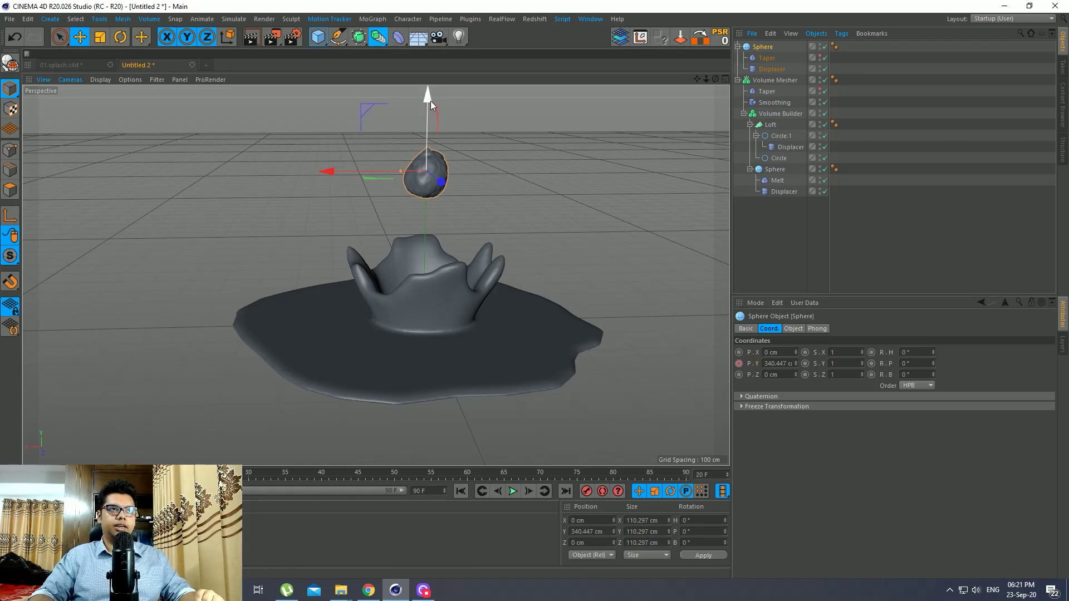
{"action": "left_click_drag", "start_coordinate": [430, 102], "coordinate": [426, 210]}
{"action": "left_click_drag", "start_coordinate": [412, 312], "coordinate": [410, 297], "text": "alt"}
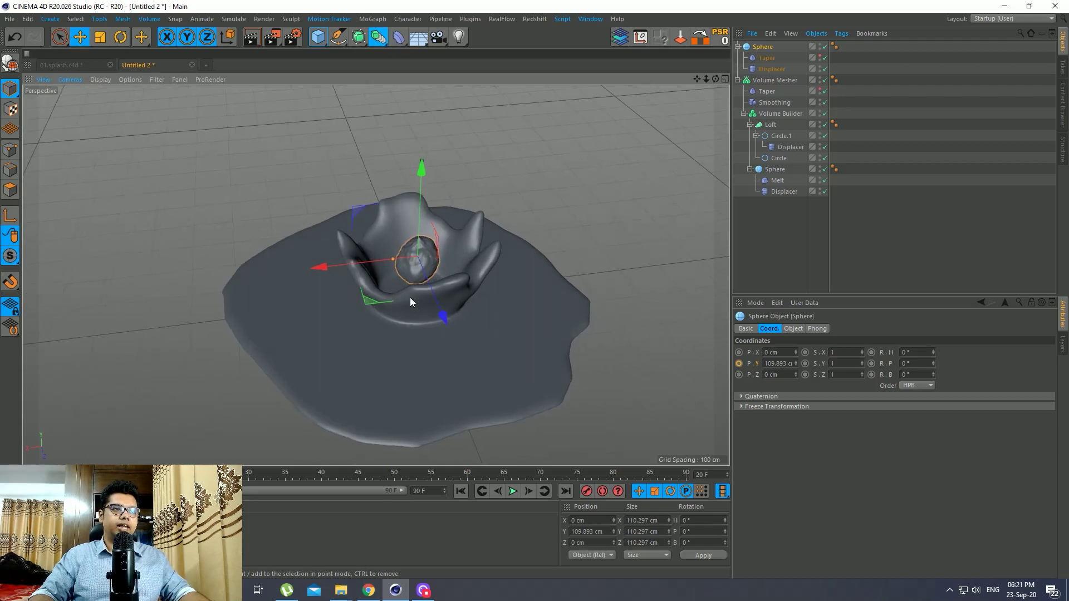
{"action": "scroll", "coordinate": [410, 297], "scroll_direction": "up", "scroll_amount": 3}
{"action": "left_click_drag", "start_coordinate": [440, 146], "coordinate": [436, 202]}
{"action": "left_click_drag", "start_coordinate": [437, 201], "coordinate": [435, 296], "text": "alt"}
{"action": "left_click", "coordinate": [739, 364]}
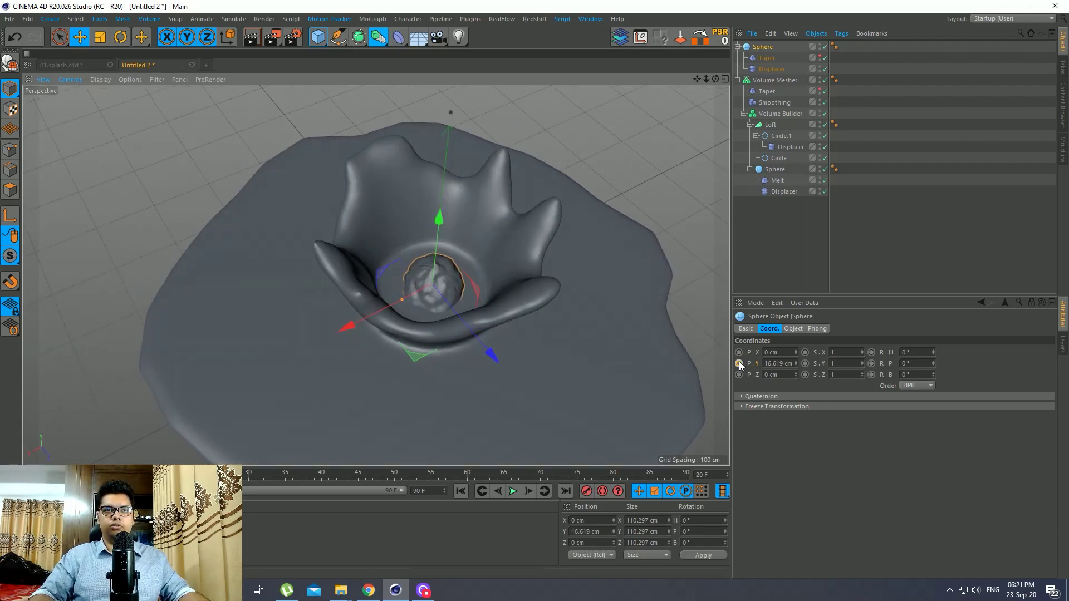
Lower Circle.1 of the Loft to about -5.3 cm in Y and keyframe its Y position at frame 20.
{"action": "scroll", "coordinate": [205, 236], "scroll_direction": "down", "scroll_amount": 3}
{"action": "left_click_drag", "start_coordinate": [307, 341], "coordinate": [348, 269], "text": "alt"}
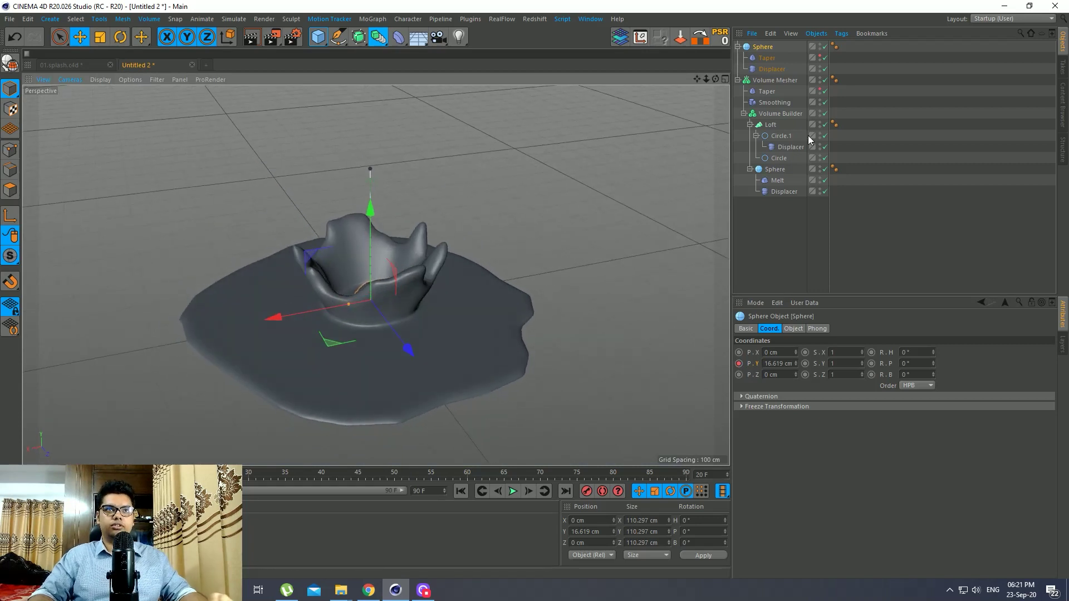
{"action": "left_click", "coordinate": [780, 135]}
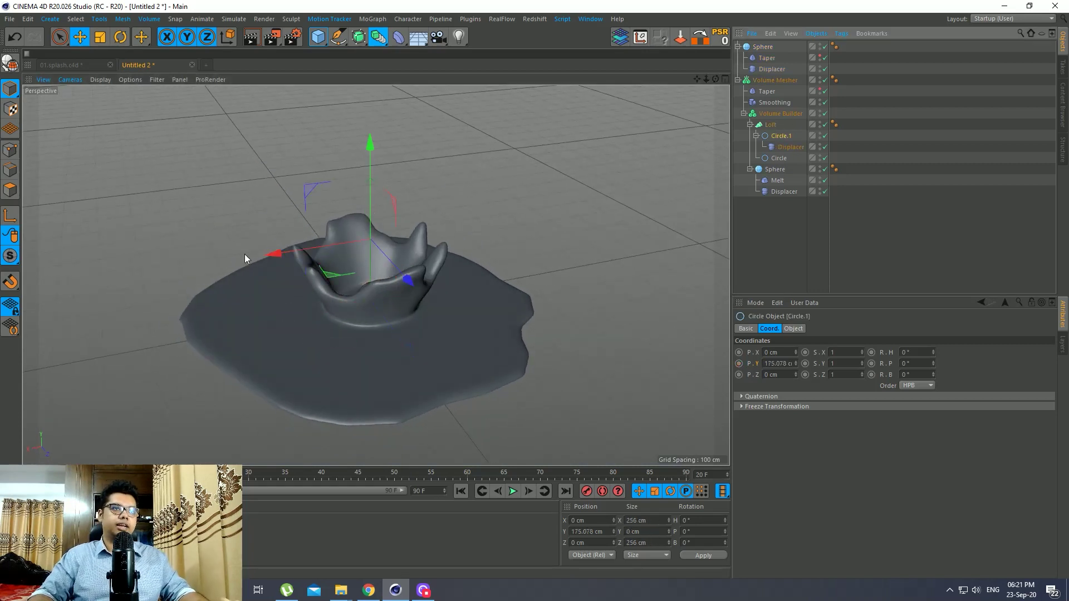
{"action": "left_click_drag", "start_coordinate": [333, 158], "coordinate": [373, 267], "text": "alt"}
{"action": "left_click_drag", "start_coordinate": [376, 152], "coordinate": [372, 231]}
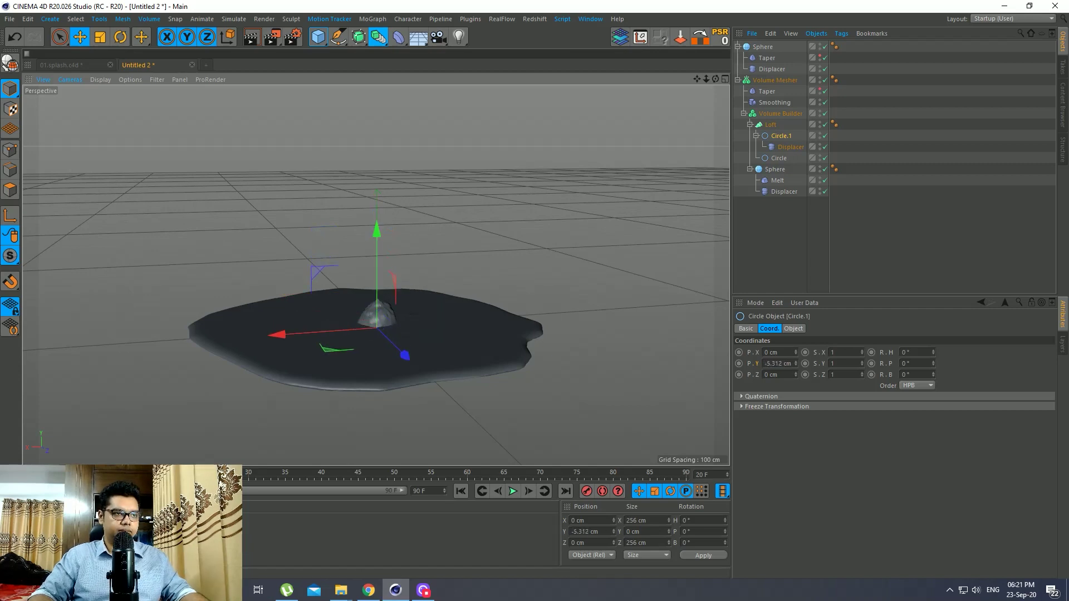
{"action": "left_click", "coordinate": [739, 364]}
Set the Strength of Circle.1's Displacer to -100% and keyframe it at frame 20.
{"action": "left_click", "coordinate": [790, 146]}
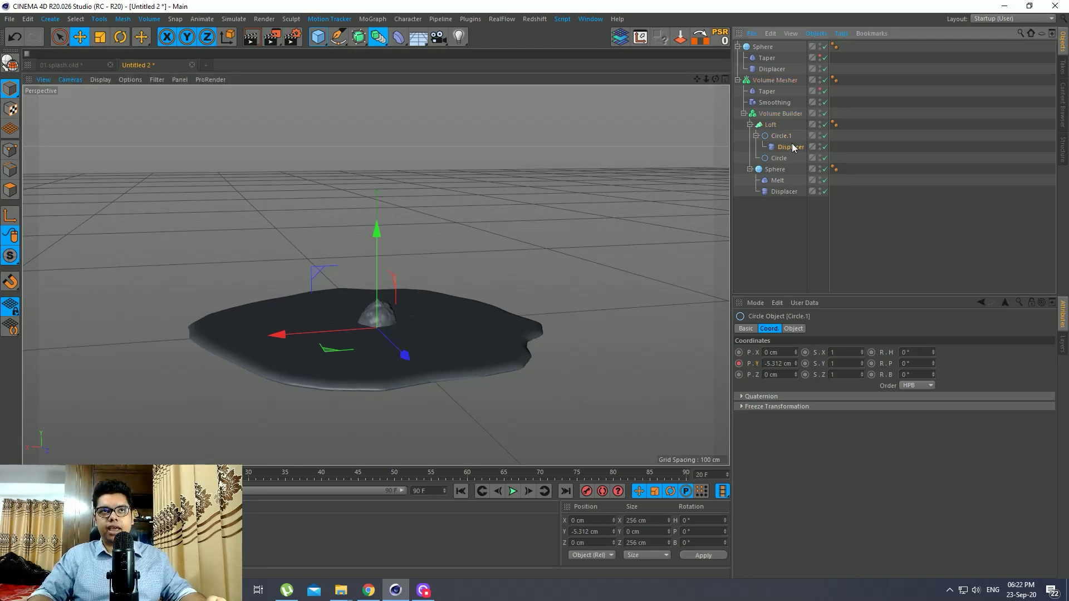
{"action": "left_click_drag", "start_coordinate": [346, 418], "coordinate": [363, 382], "text": "alt"}
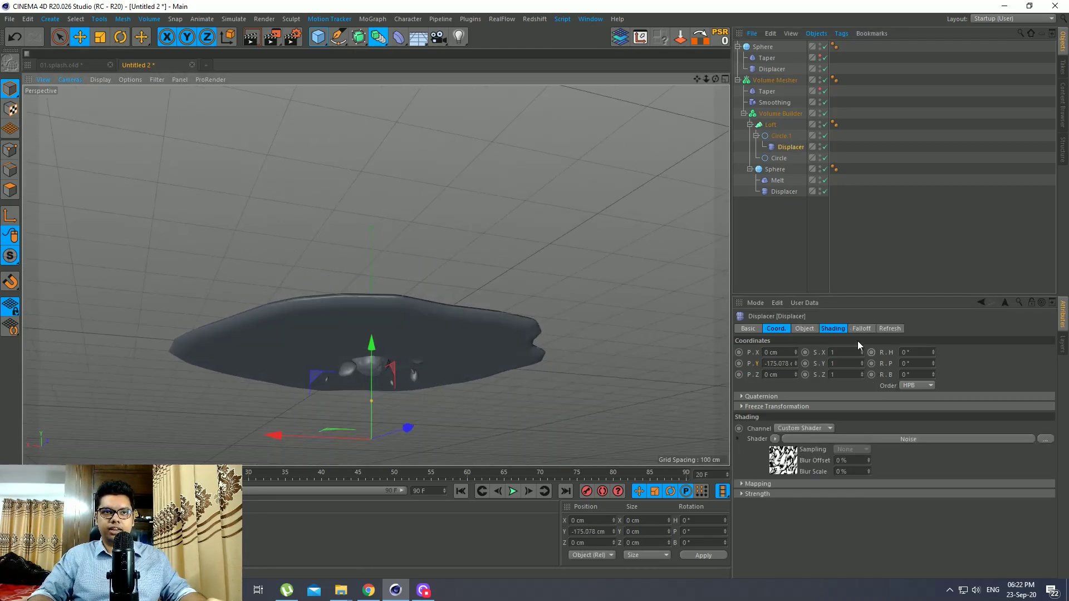
{"action": "left_click", "coordinate": [793, 328]}
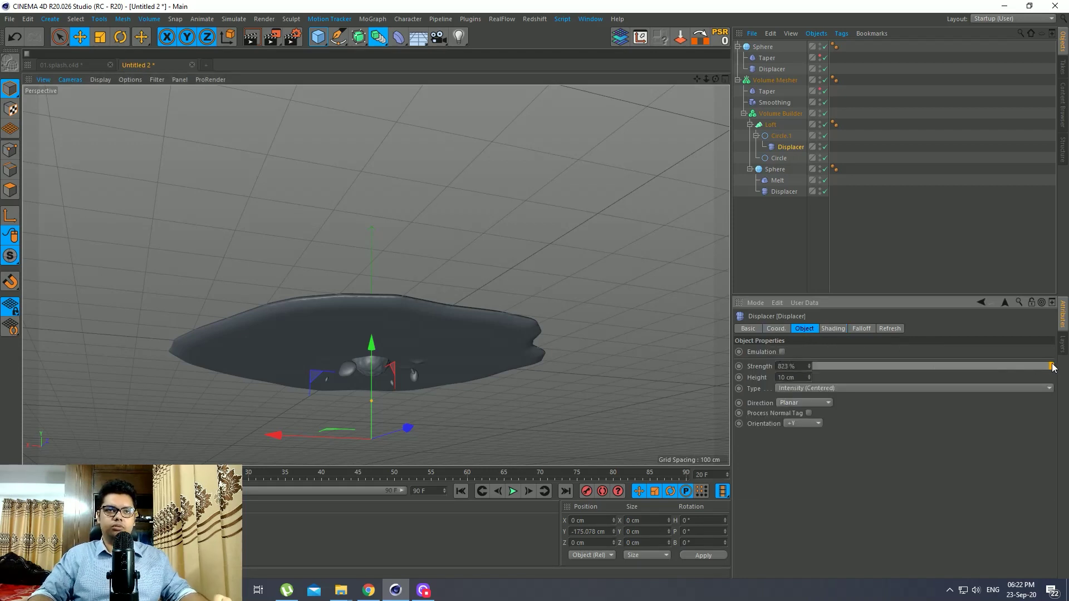
{"action": "left_click_drag", "start_coordinate": [1052, 368], "coordinate": [806, 374]}
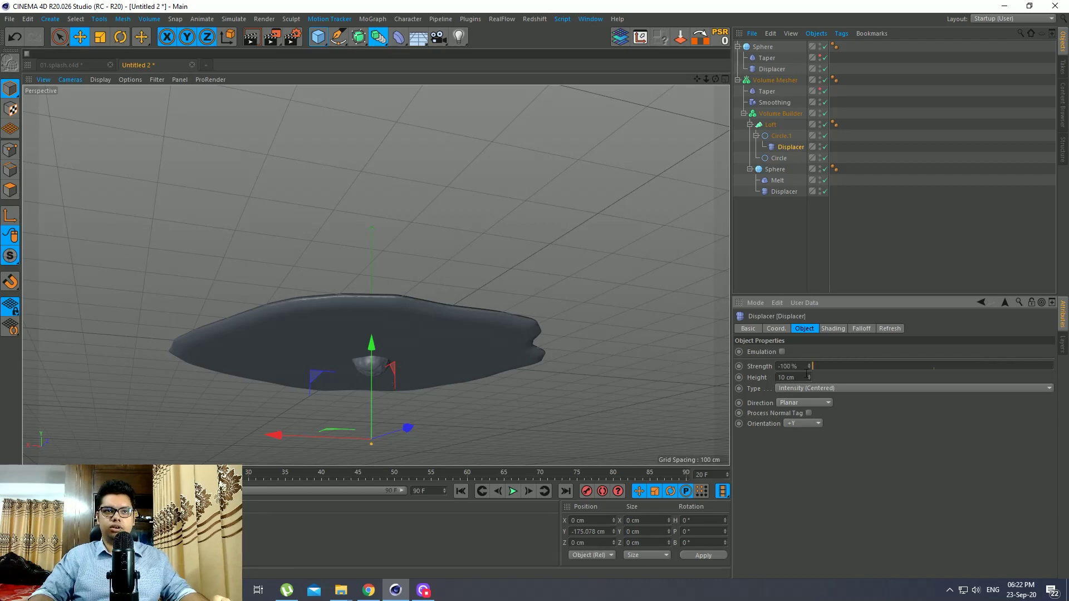
{"action": "left_click", "coordinate": [739, 366]}
{"action": "left_click_drag", "start_coordinate": [365, 377], "coordinate": [267, 398], "text": "alt"}
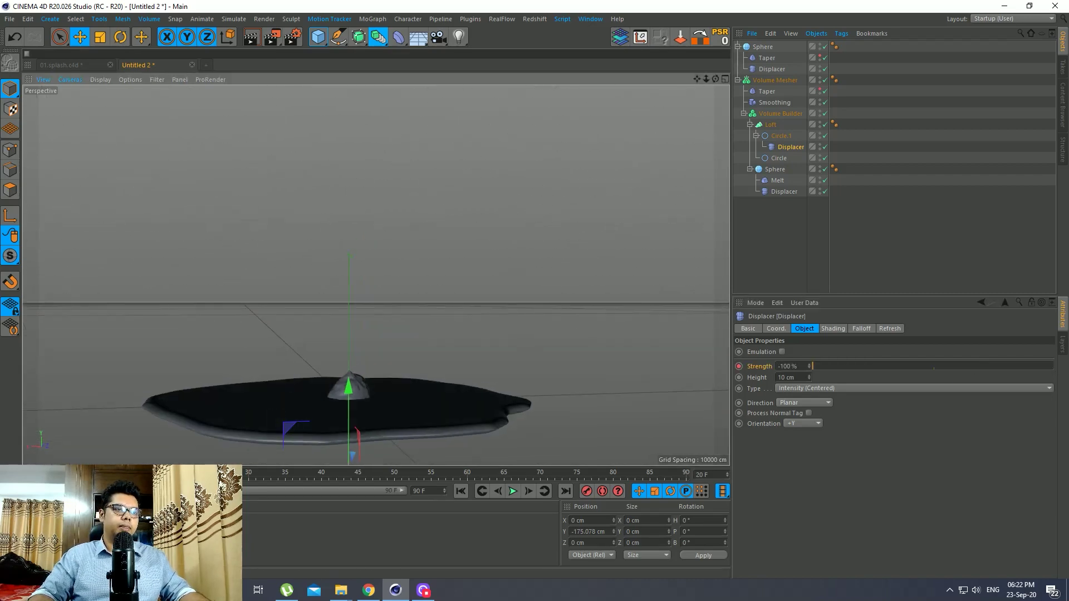
Set the Strength of Circle.1's Displacer to 0% and keyframe it at frame 20.
{"action": "left_click", "coordinate": [285, 471]}
{"action": "left_click_drag", "start_coordinate": [433, 232], "coordinate": [410, 312], "text": "alt"}
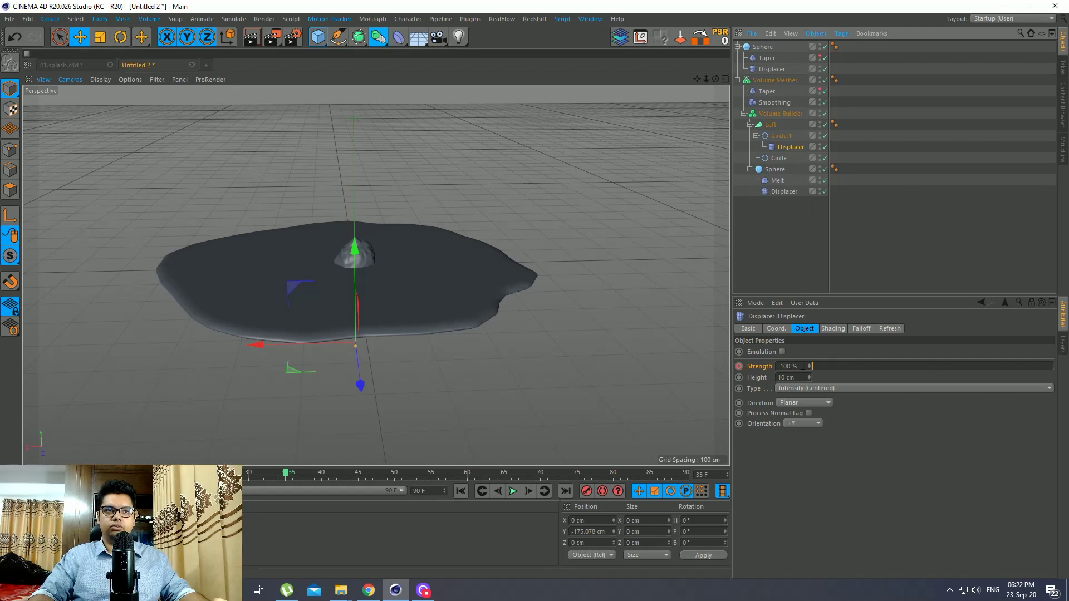
{"action": "left_click_drag", "start_coordinate": [405, 350], "coordinate": [403, 309], "text": "alt"}
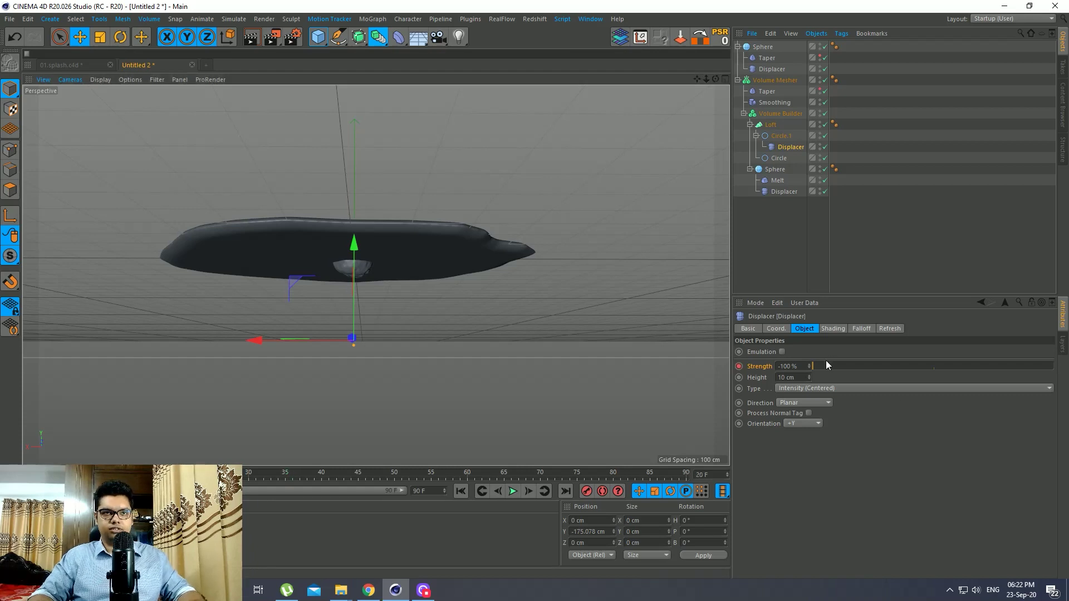
{"action": "left_click", "coordinate": [786, 366]}
{"action": "type", "text": "0"}
{"action": "key", "text": "Return"}
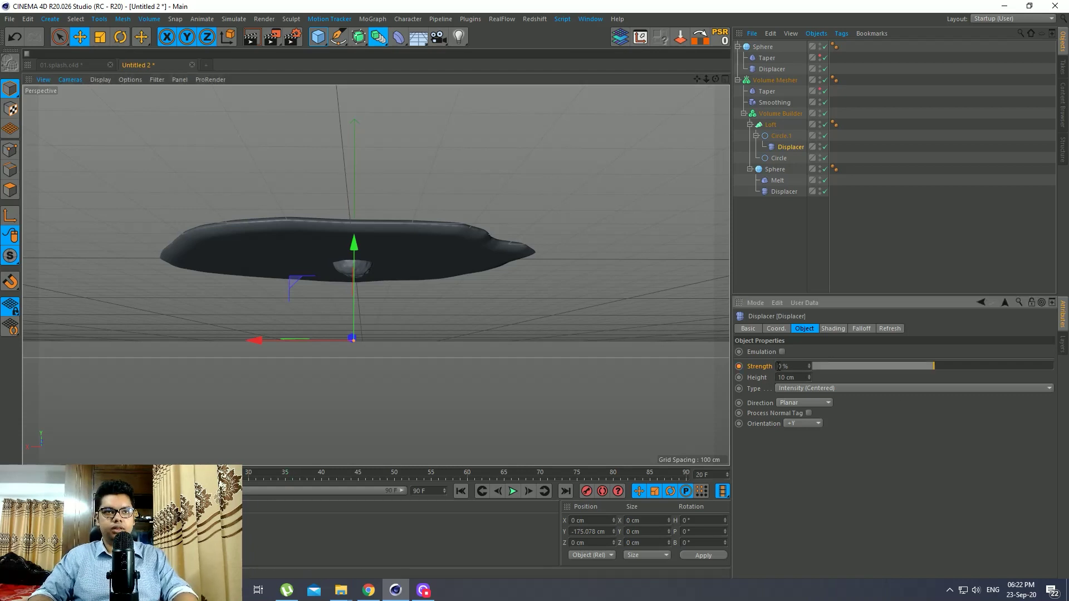
At frame 35, set the Strength of Circle.1's Displacer to 823%.
{"action": "left_click", "coordinate": [286, 477]}
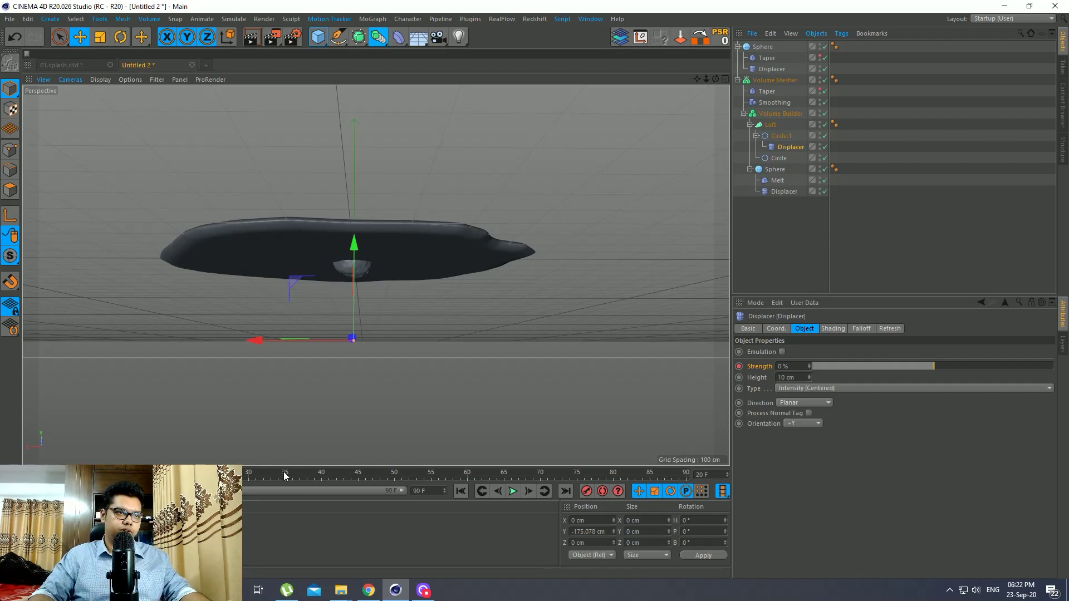
{"action": "left_click", "coordinate": [798, 368]}
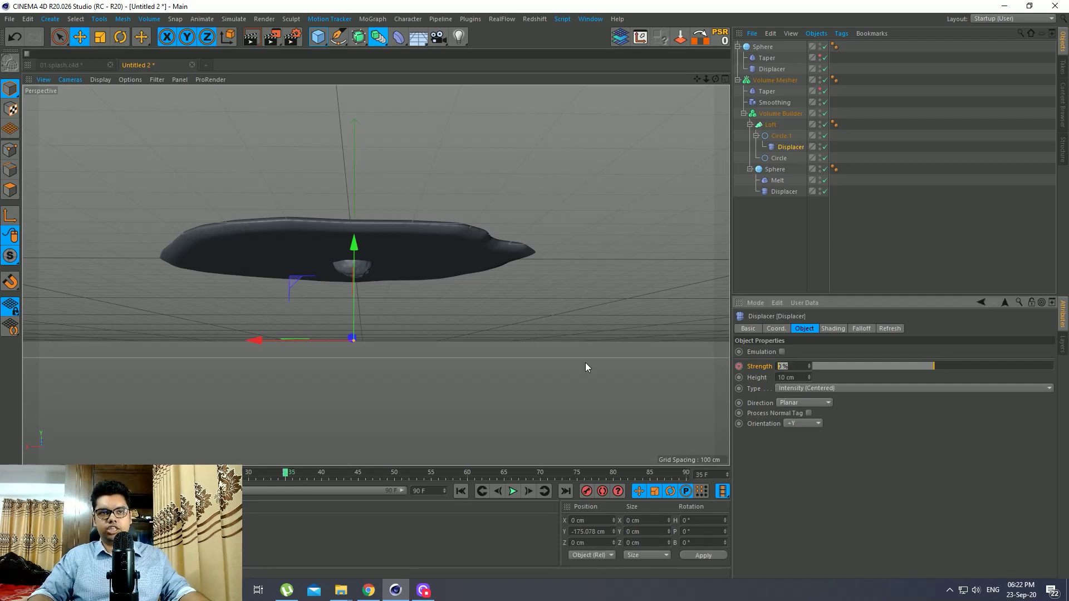
{"action": "key", "text": "Return"}
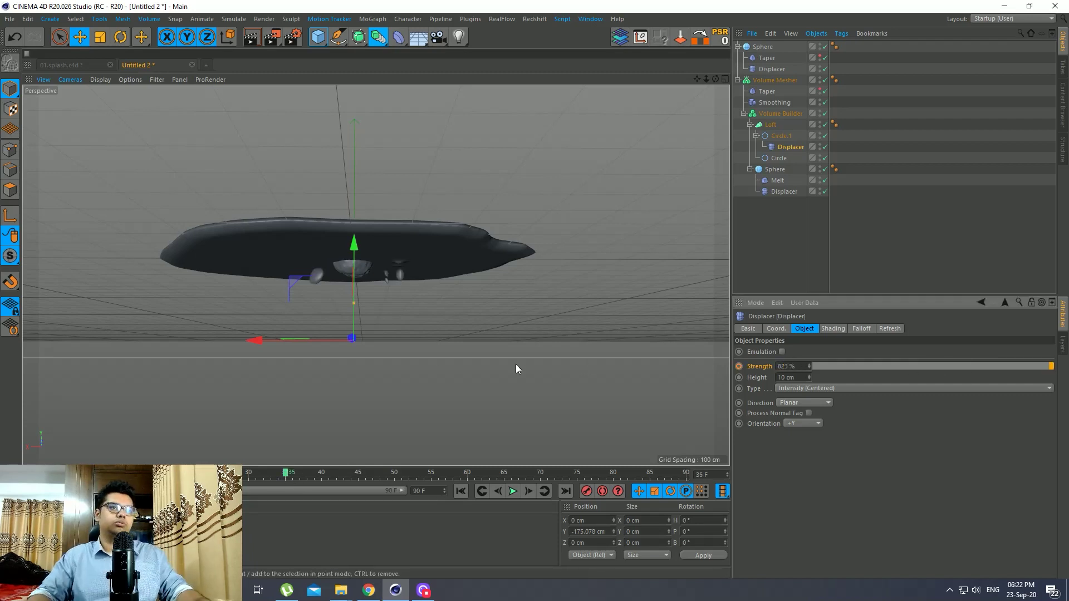
{"action": "left_click_drag", "start_coordinate": [410, 292], "coordinate": [379, 273], "text": "alt"}
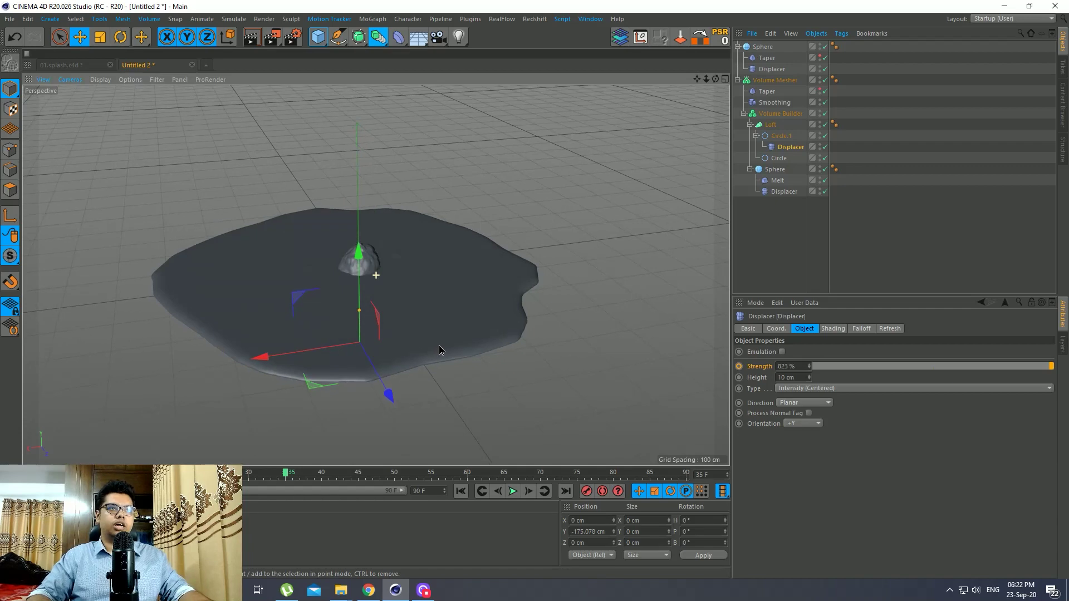
Raise Circle.1 of the Loft to about 207.4 cm in Y and keyframe its Y position at frame 35.
{"action": "left_click", "coordinate": [780, 137]}
{"action": "left_click_drag", "start_coordinate": [360, 182], "coordinate": [356, 89]}
{"action": "left_click_drag", "start_coordinate": [384, 270], "coordinate": [475, 315], "text": "alt"}
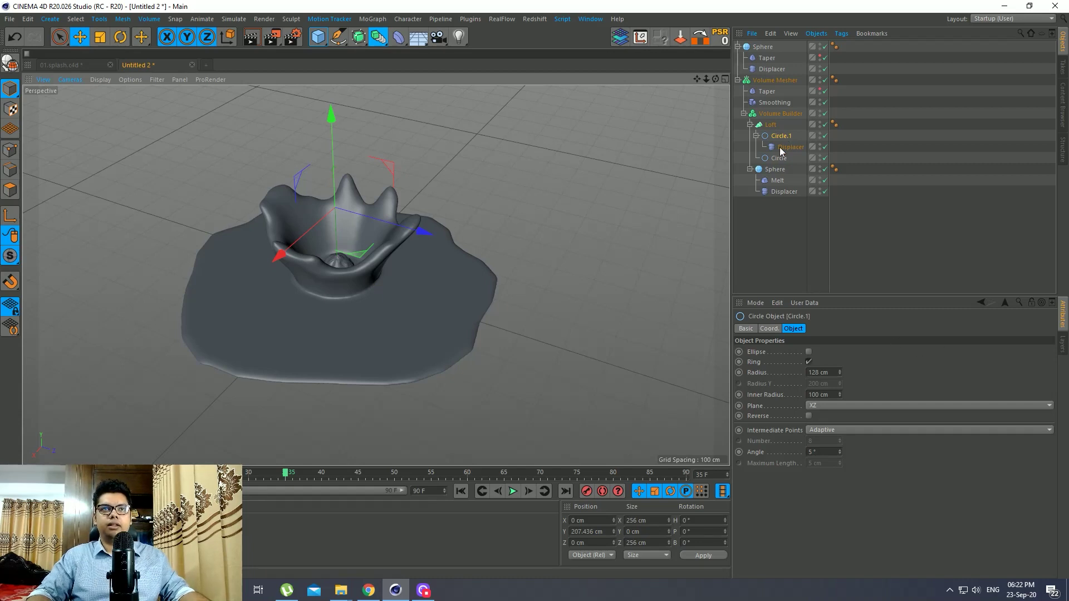
{"action": "left_click", "coordinate": [769, 329]}
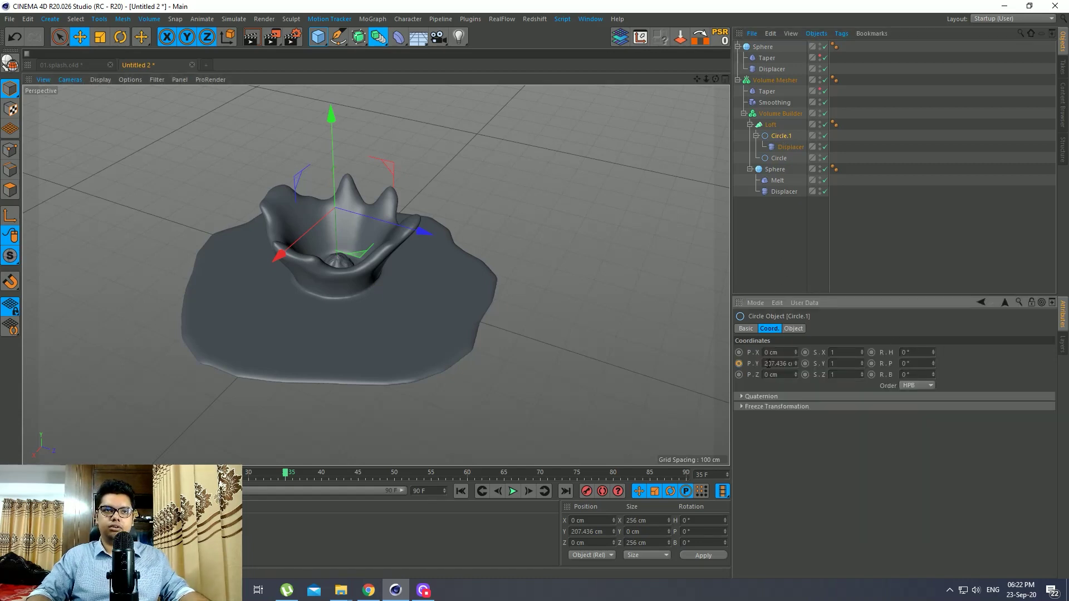
Record a keyframe for the 823% Strength of Circle.1's Displacer at frame 35.
{"action": "left_click", "coordinate": [791, 147]}
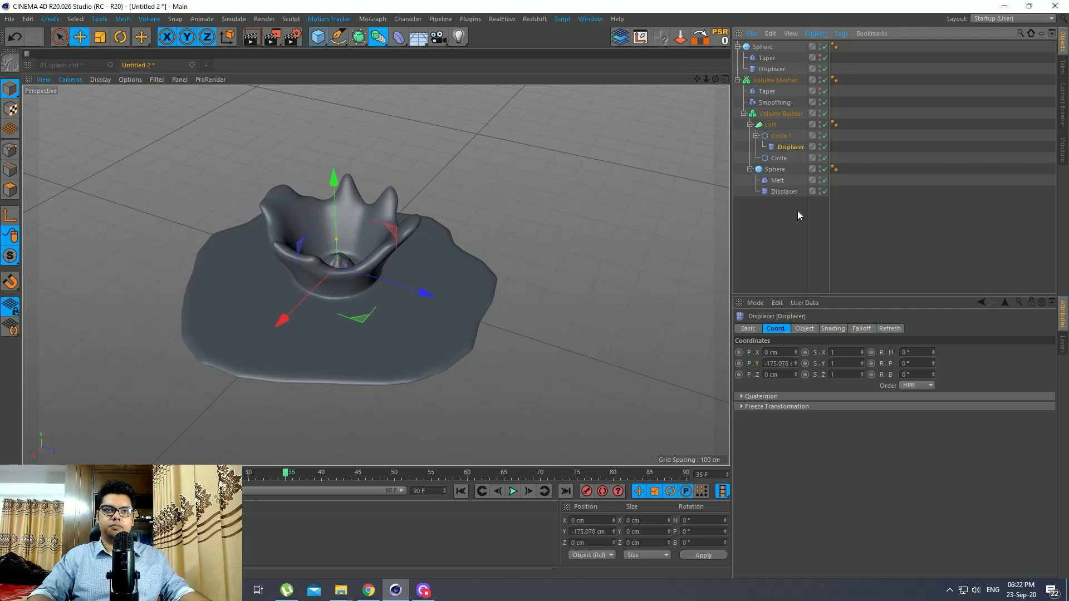
{"action": "left_click", "coordinate": [802, 329]}
{"action": "left_click", "coordinate": [739, 367]}
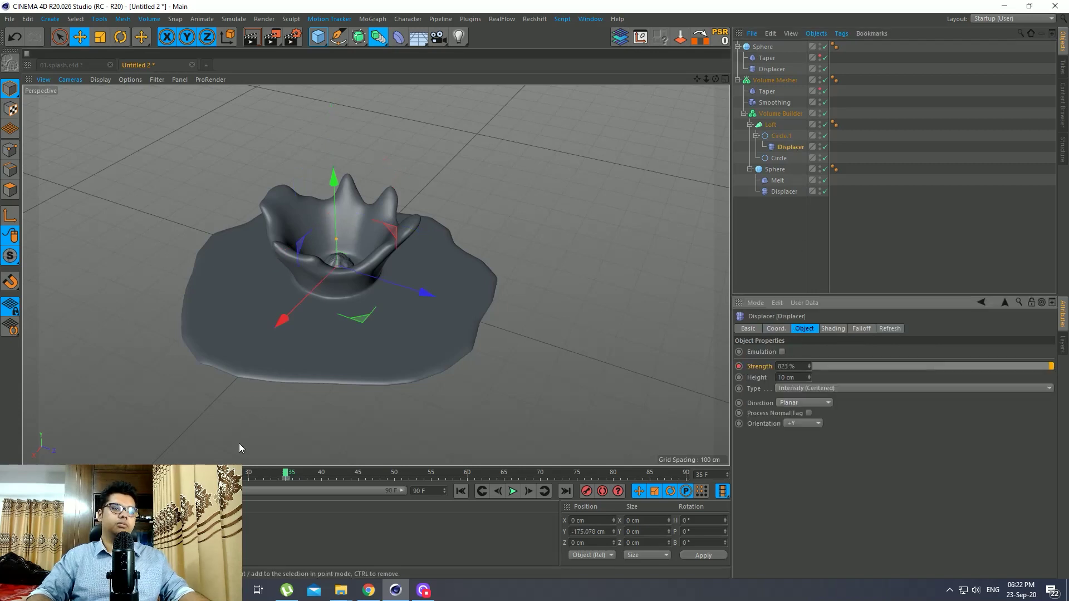
Play the animation from the first frame to check the droplet's fall and the crown's rise.
{"action": "key", "text": "shift+f"}
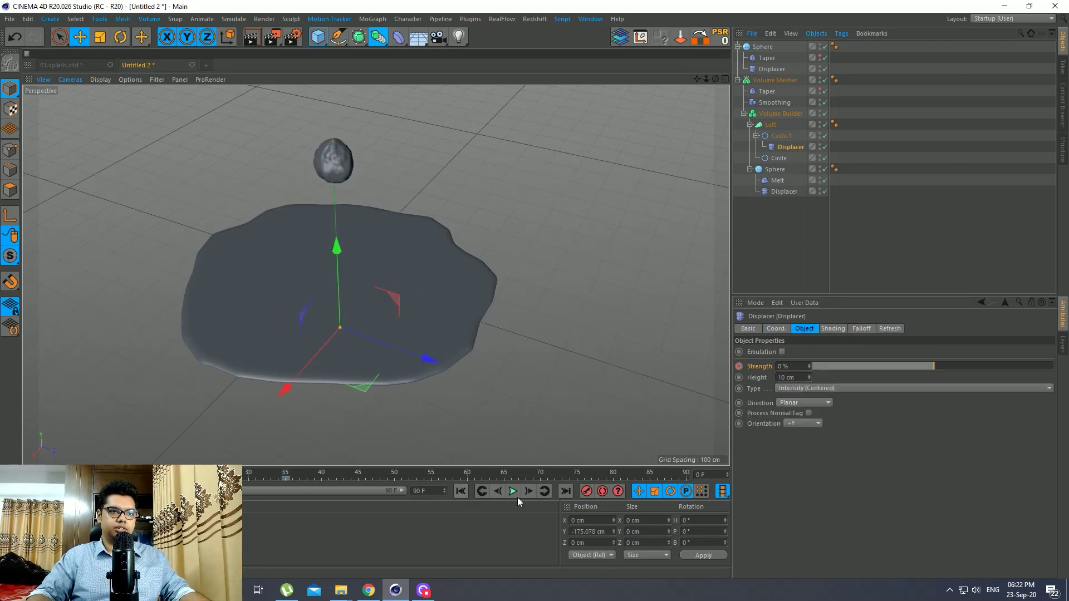
{"action": "left_click", "coordinate": [512, 491]}
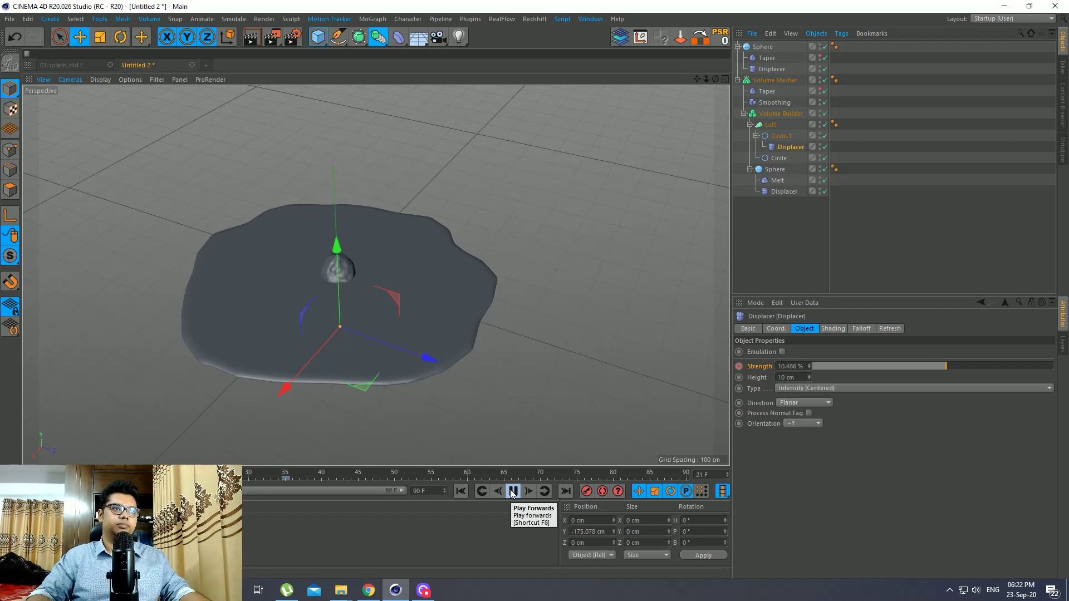
{"action": "left_click", "coordinate": [512, 491]}
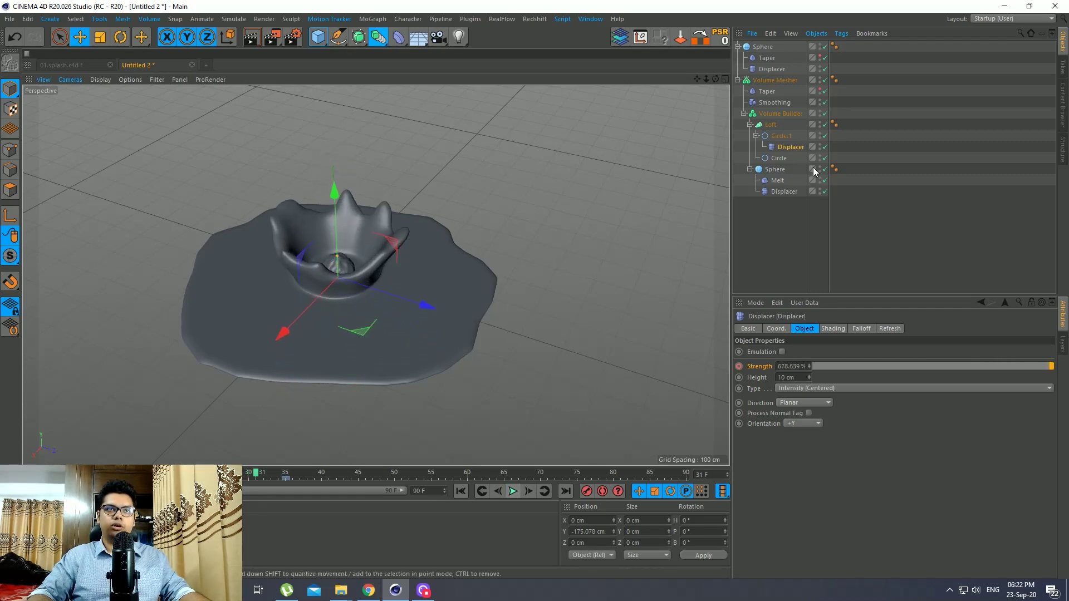
Move the starting keys of Circle.1 and its Displacer to frame 14 and play the animation from the start.
{"action": "left_click", "coordinate": [782, 135], "text": "ctrl"}
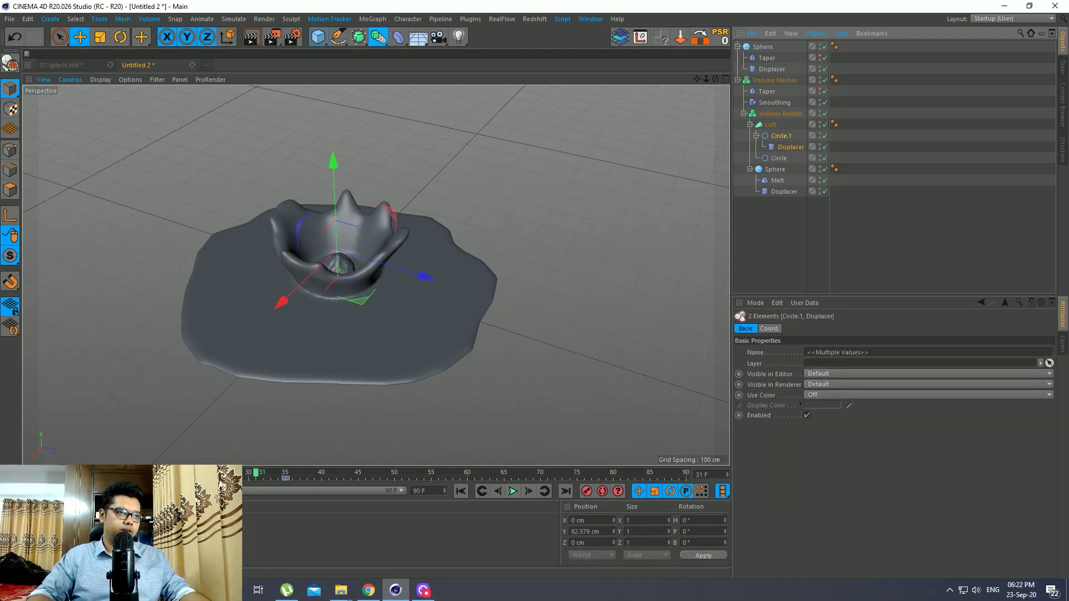
{"action": "type", "text": "14"}
{"action": "key", "text": "Return"}
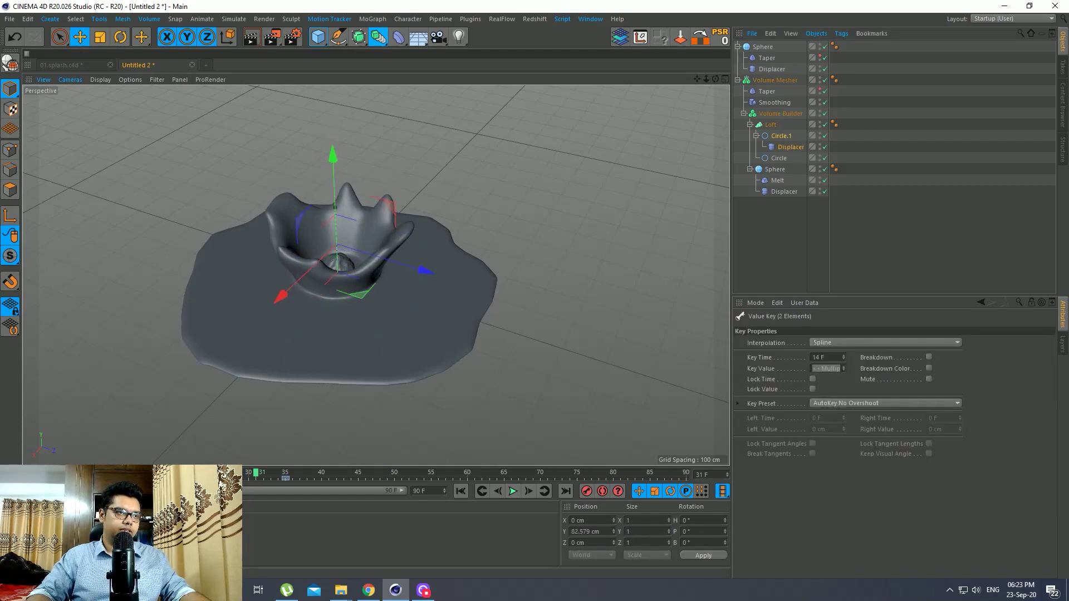
{"action": "key", "text": "shift+f"}
{"action": "key", "text": "F8"}
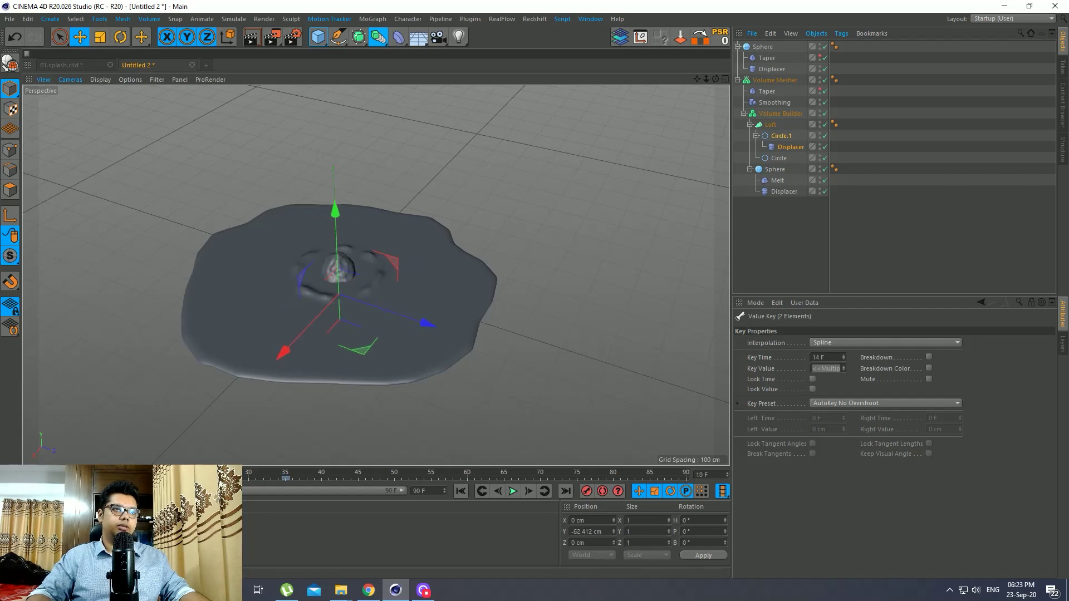
Move the starting keys of Circle.1 and its Displacer to frame 12 and replay the animation from the start.
{"action": "type", "text": "12"}
{"action": "key", "text": "Return"}
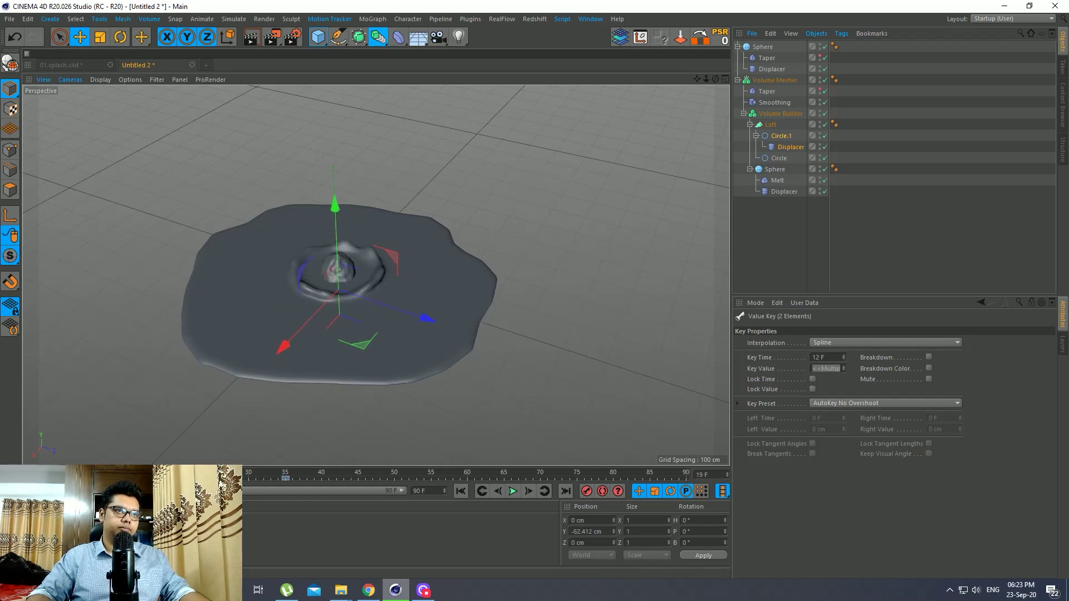
{"action": "key", "text": "shift+f"}
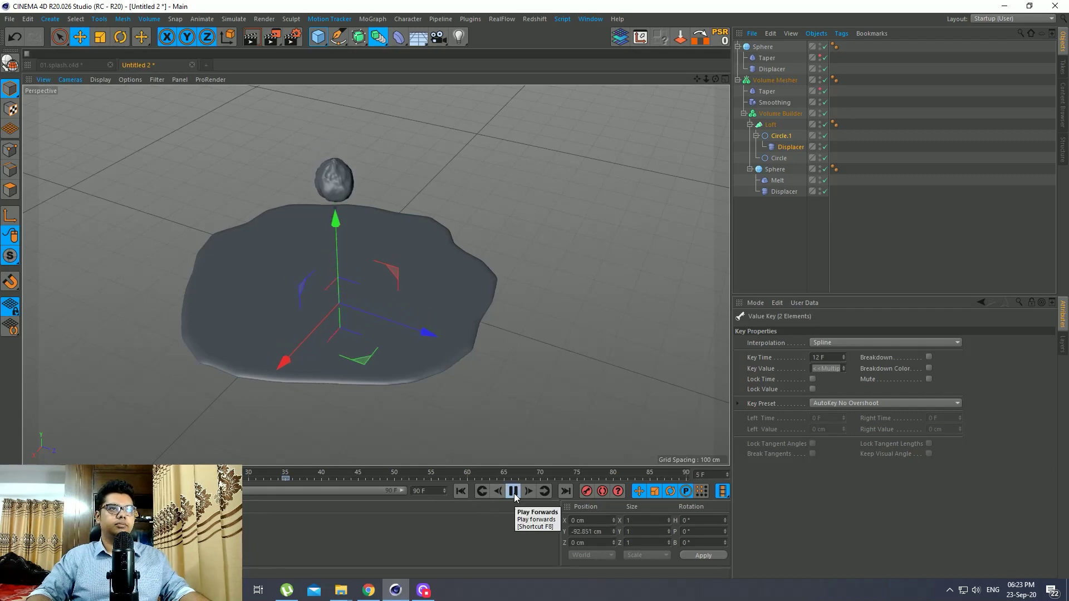
{"action": "left_click", "coordinate": [784, 222]}
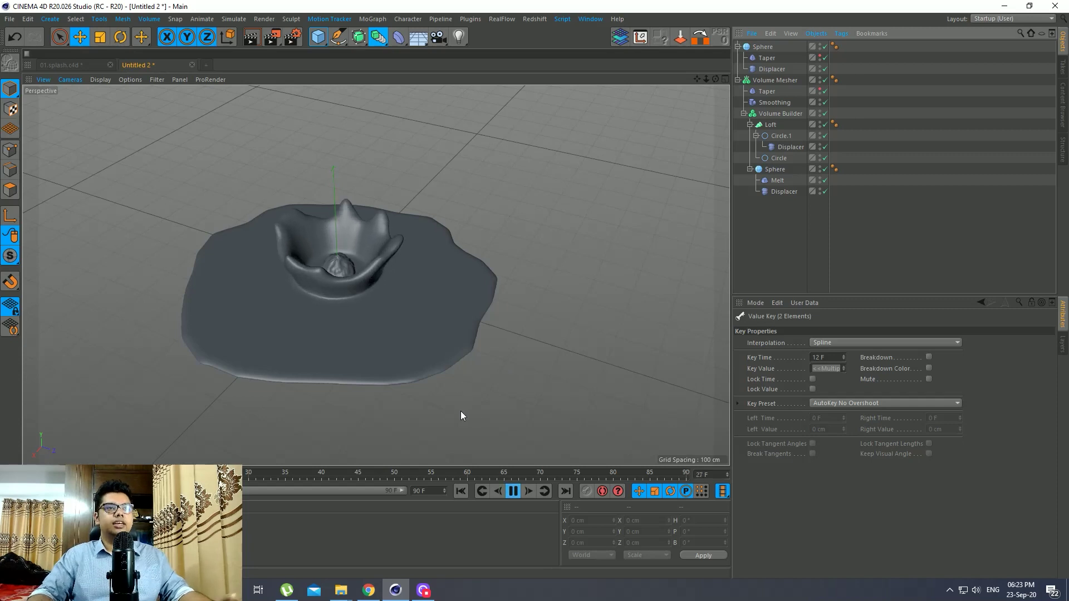
{"action": "left_click", "coordinate": [520, 498]}
{"action": "left_click_drag", "start_coordinate": [451, 417], "coordinate": [385, 430], "text": "alt"}
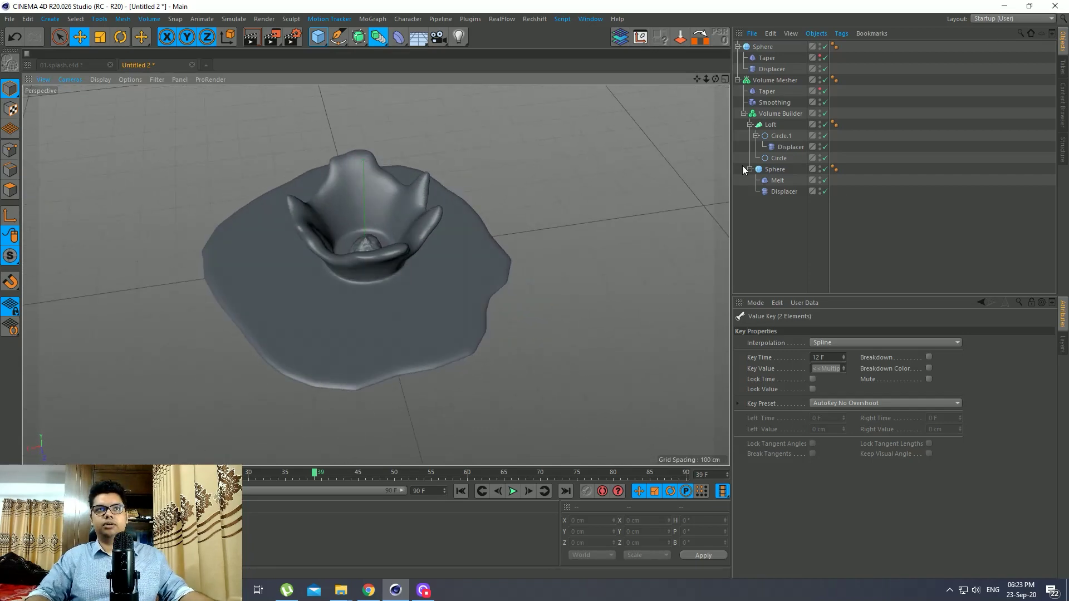
Collapse the Volume Mesher hierarchy, switch to the Redshift (User) layout and add a TCA Redshift BG & Floor rig to the scene.
{"action": "left_click", "coordinate": [738, 81]}
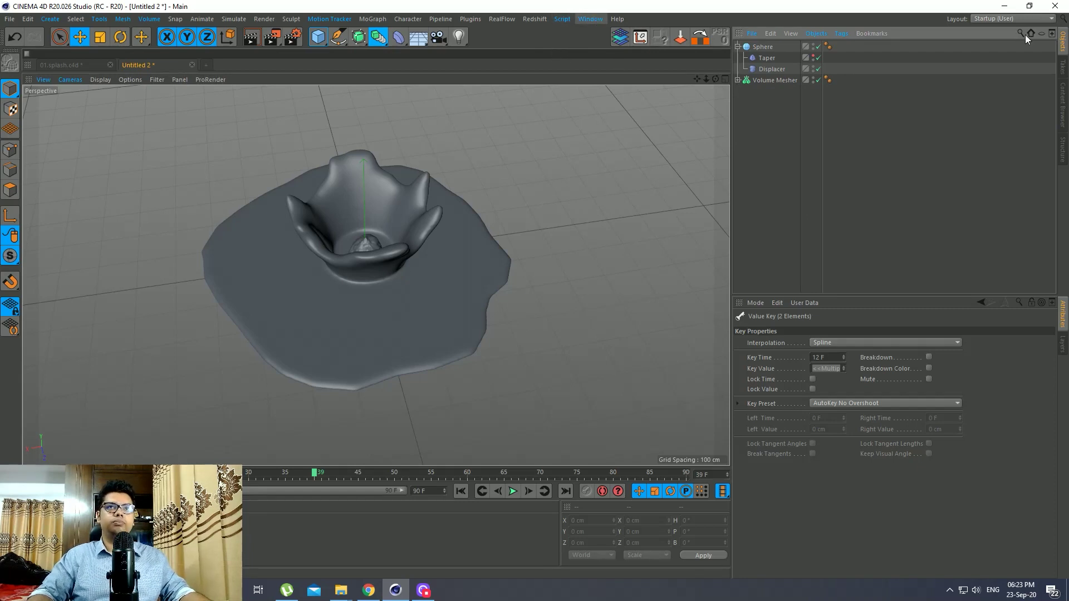
{"action": "left_click", "coordinate": [1024, 18]}
{"action": "left_click", "coordinate": [1000, 108]}
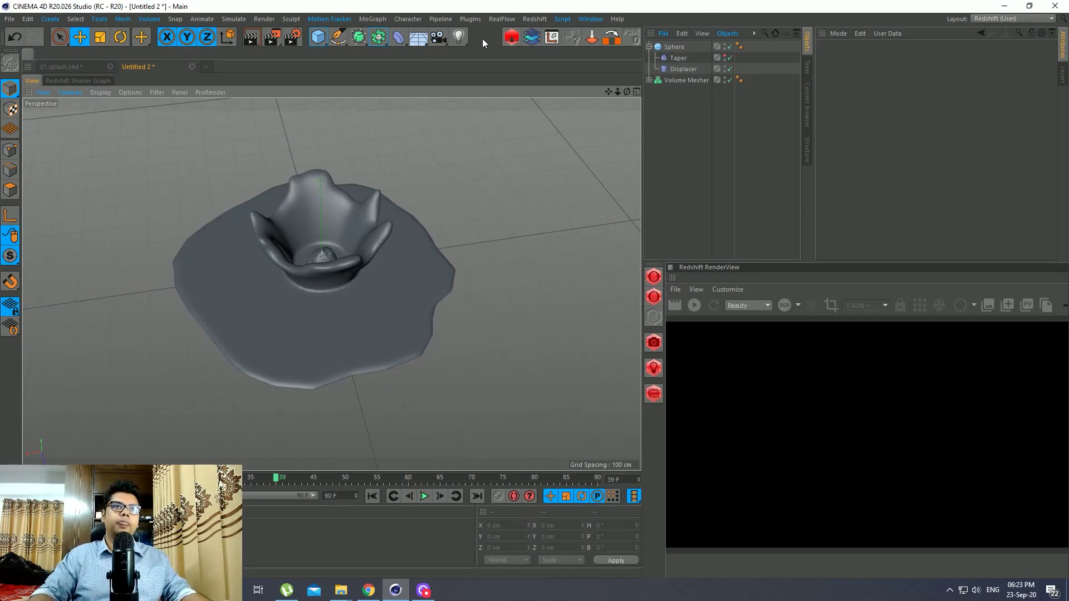
{"action": "left_click", "coordinate": [508, 40]}
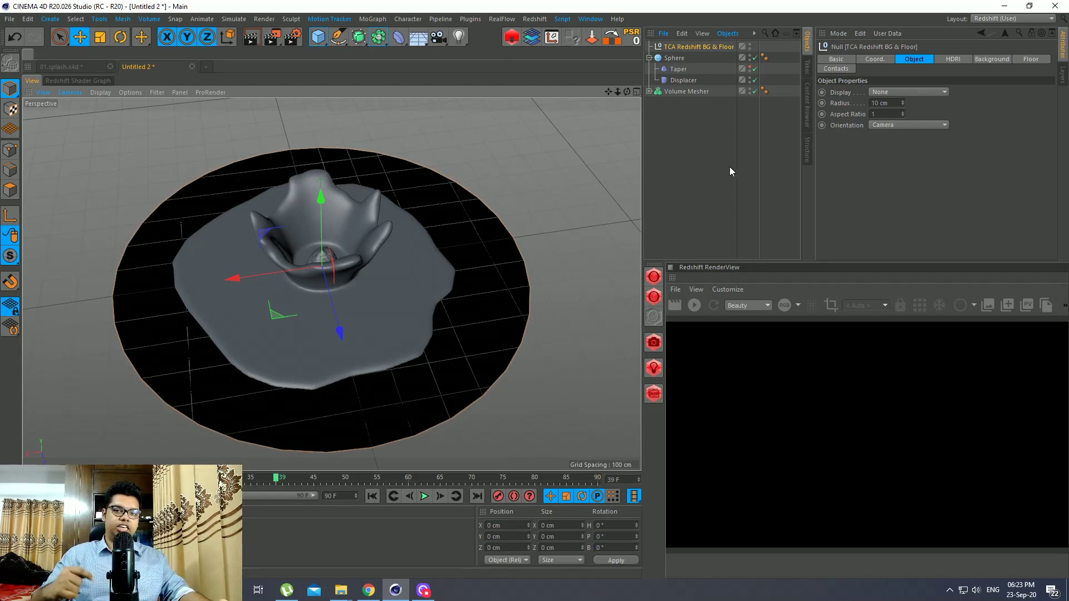
Switch to Chrome and look through the Triple Click Academy shop's products and its Paid Course page.
{"action": "left_click", "coordinate": [368, 591]}
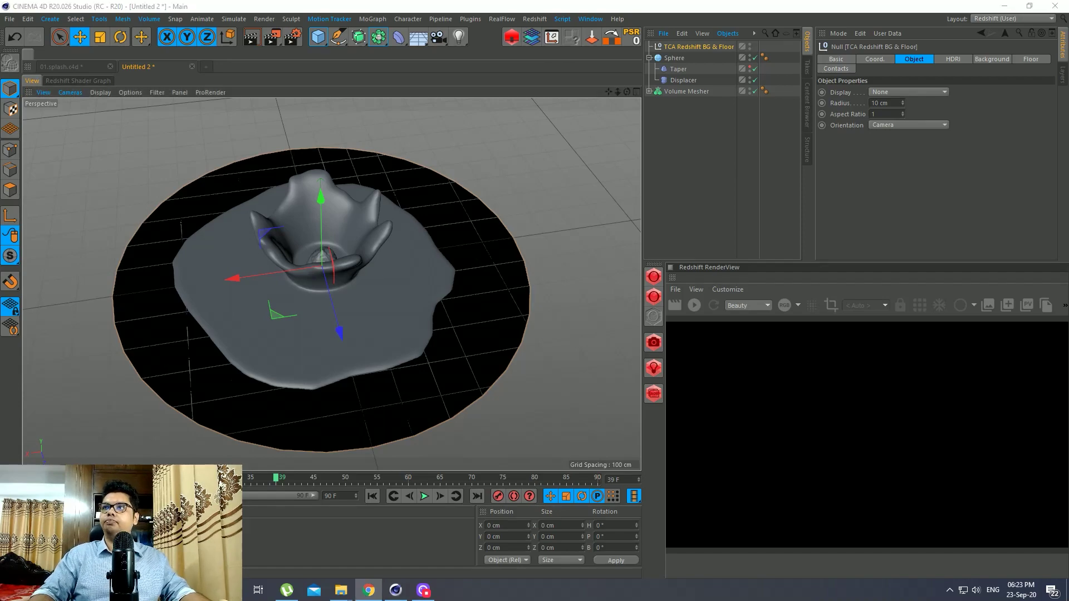
{"action": "scroll", "coordinate": [991, 408], "scroll_direction": "down", "scroll_amount": 5}
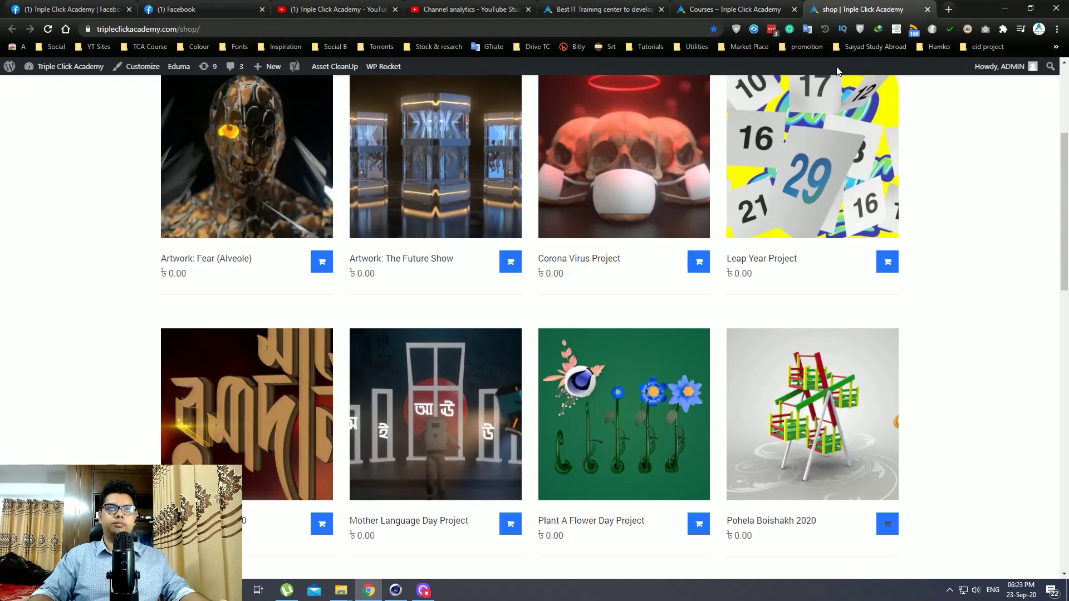
{"action": "scroll", "coordinate": [990, 408], "scroll_direction": "down", "scroll_amount": 3}
{"action": "scroll", "coordinate": [978, 422], "scroll_direction": "up", "scroll_amount": 8}
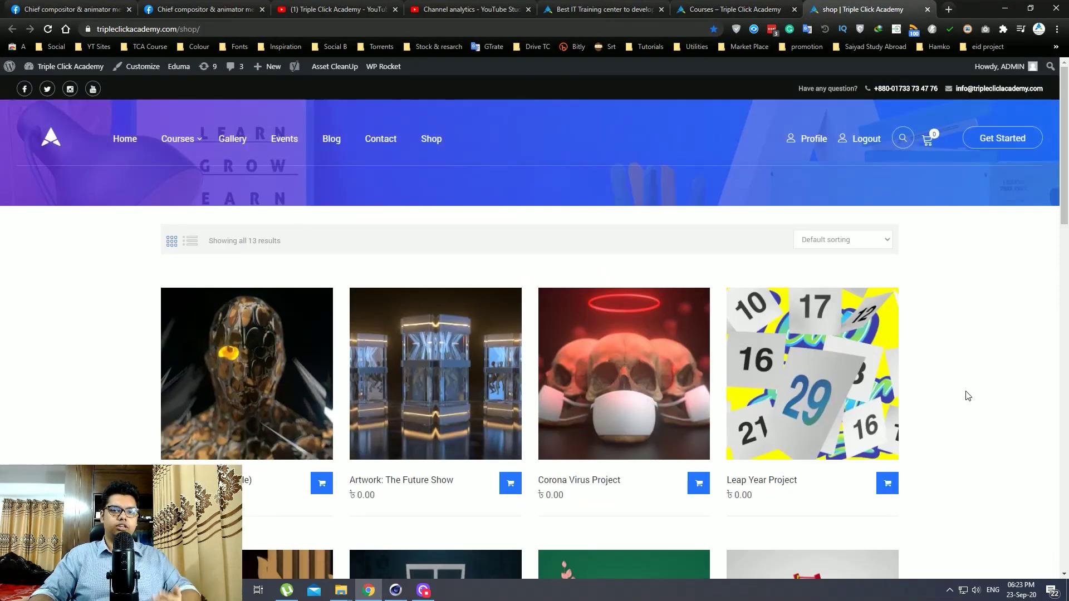
{"action": "scroll", "coordinate": [965, 407], "scroll_direction": "down", "scroll_amount": 12}
{"action": "scroll", "coordinate": [946, 411], "scroll_direction": "up", "scroll_amount": 10}
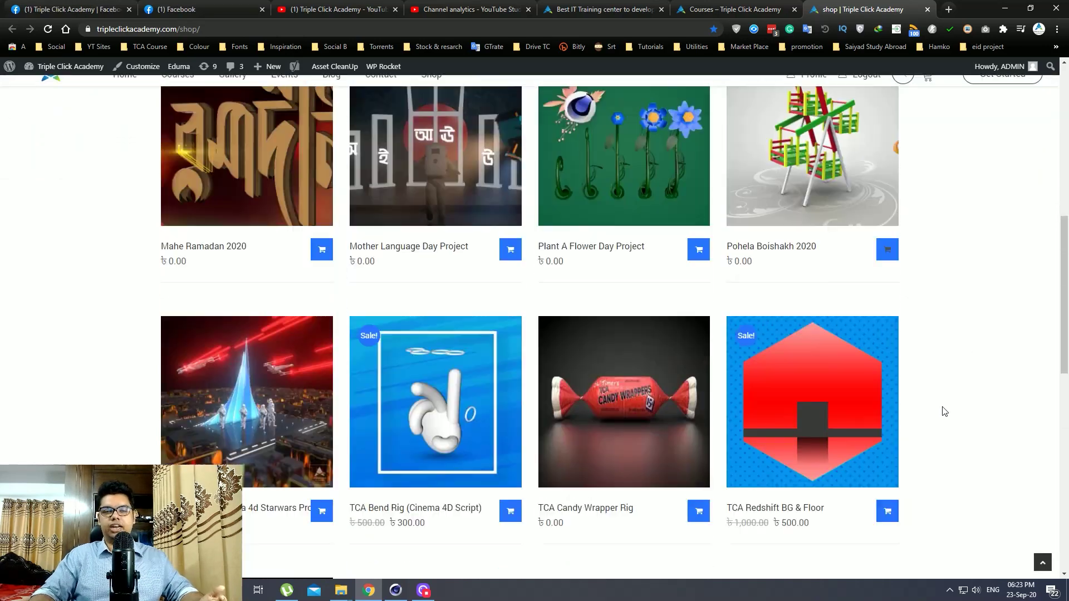
{"action": "scroll", "coordinate": [949, 411], "scroll_direction": "up", "scroll_amount": 3}
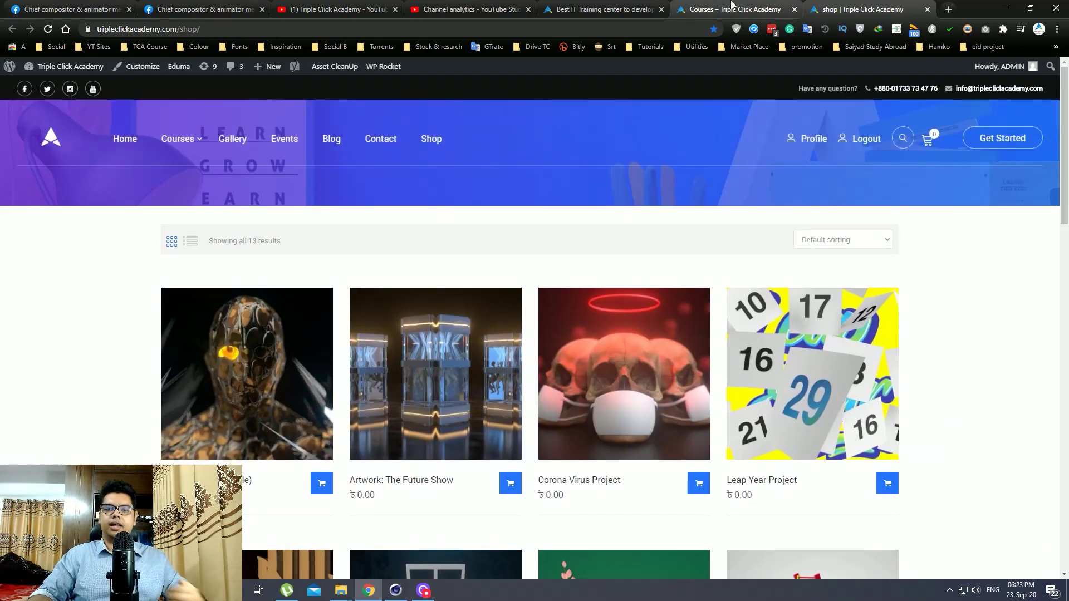
{"action": "left_click", "coordinate": [732, 5]}
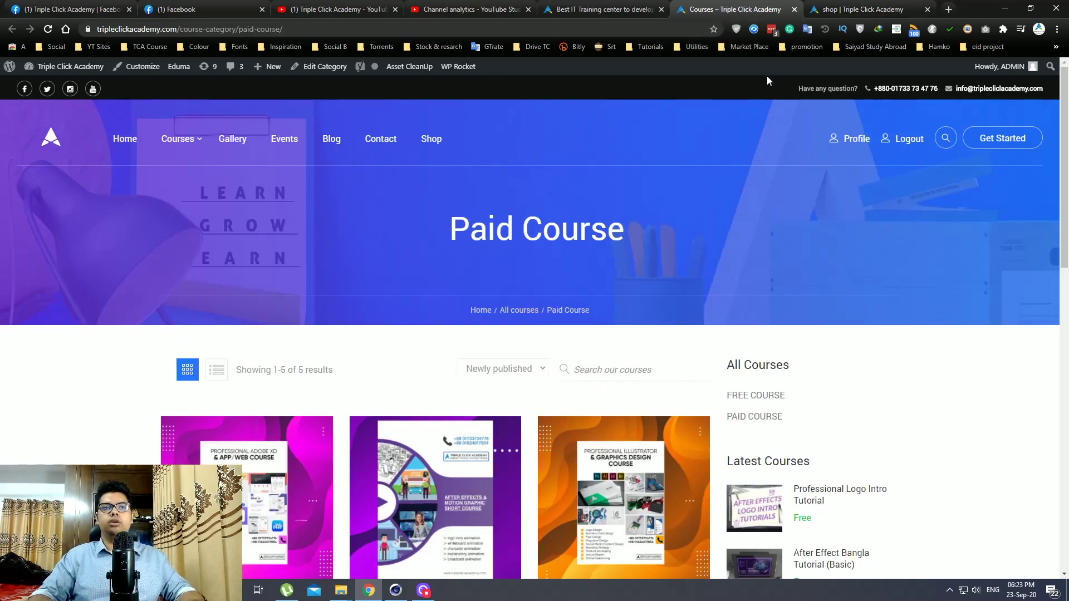
Look at the shop page again and browse the course cards on the Paid Course page.
{"action": "left_click", "coordinate": [877, 7]}
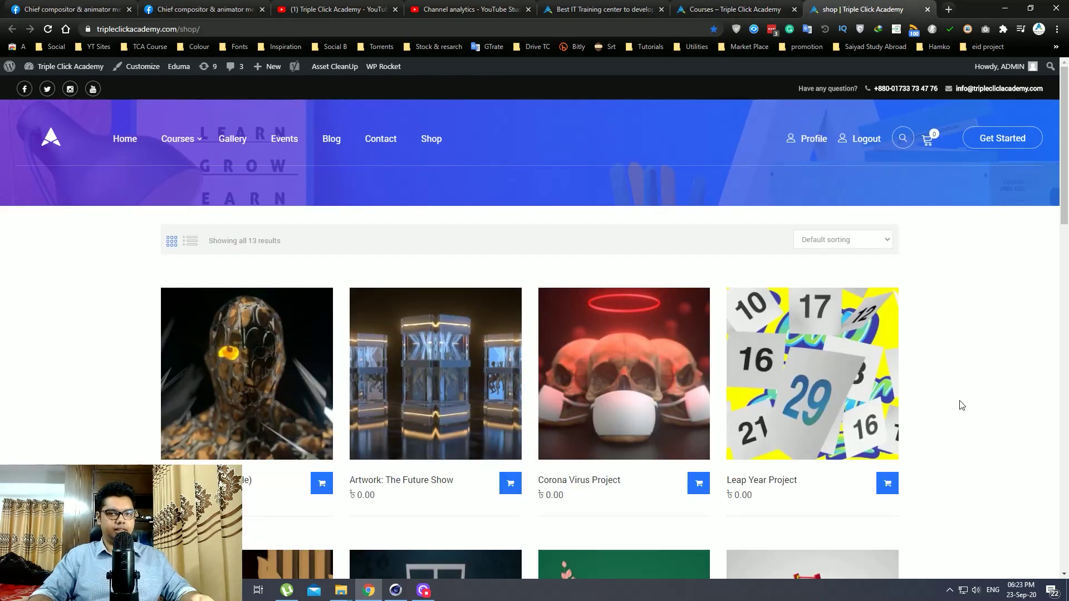
{"action": "left_click", "coordinate": [719, 8]}
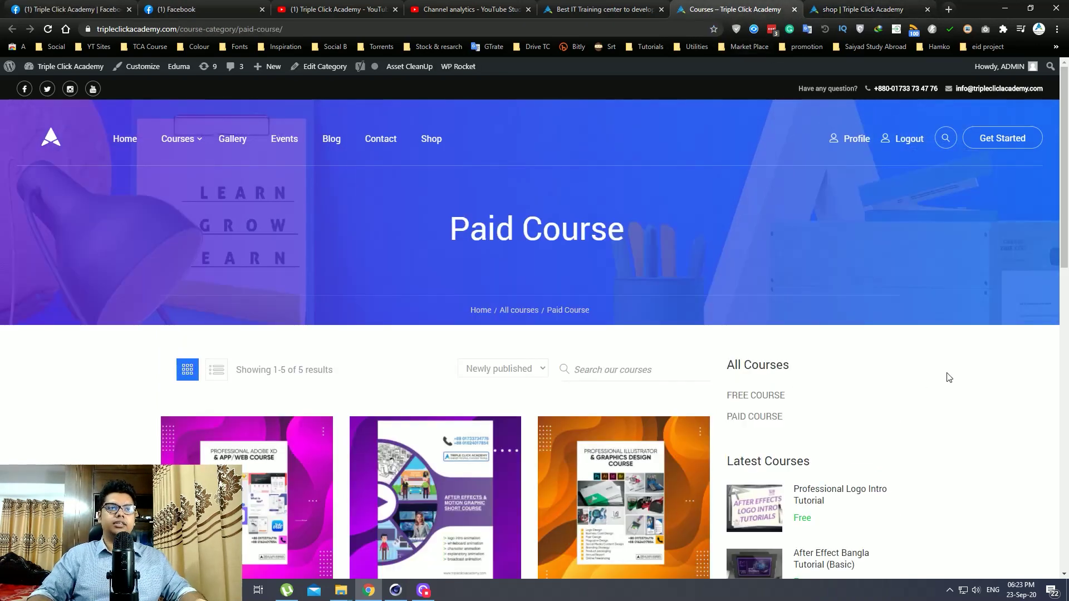
{"action": "scroll", "coordinate": [947, 375], "scroll_direction": "down", "scroll_amount": 4}
{"action": "scroll", "coordinate": [947, 375], "scroll_direction": "up", "scroll_amount": 4}
{"action": "scroll", "coordinate": [83, 393], "scroll_direction": "down", "scroll_amount": 3}
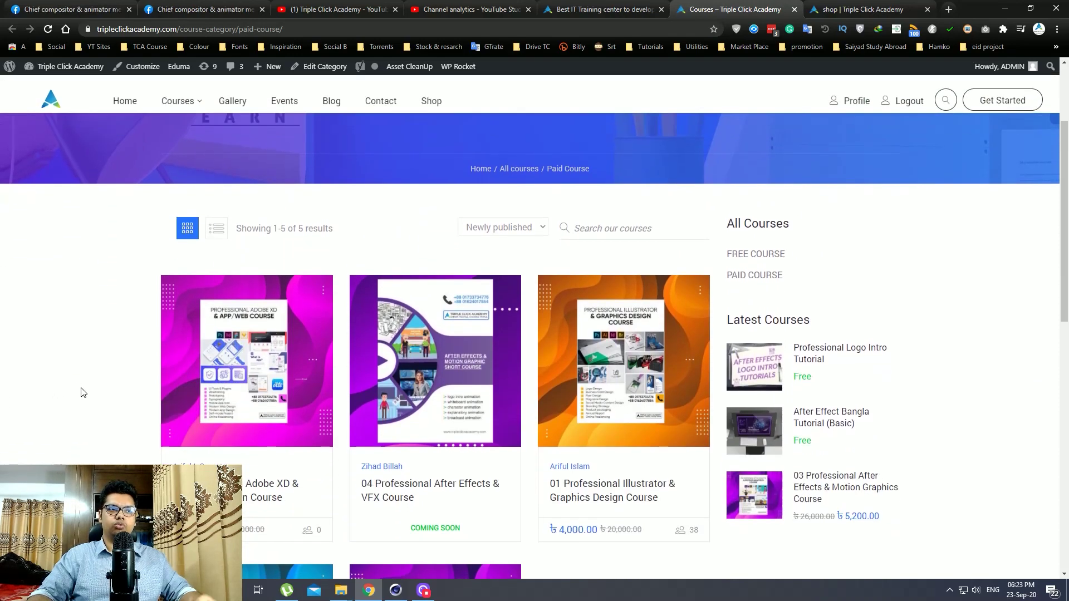
{"action": "scroll", "coordinate": [82, 389], "scroll_direction": "down", "scroll_amount": 7}
{"action": "scroll", "coordinate": [81, 390], "scroll_direction": "up", "scroll_amount": 3}
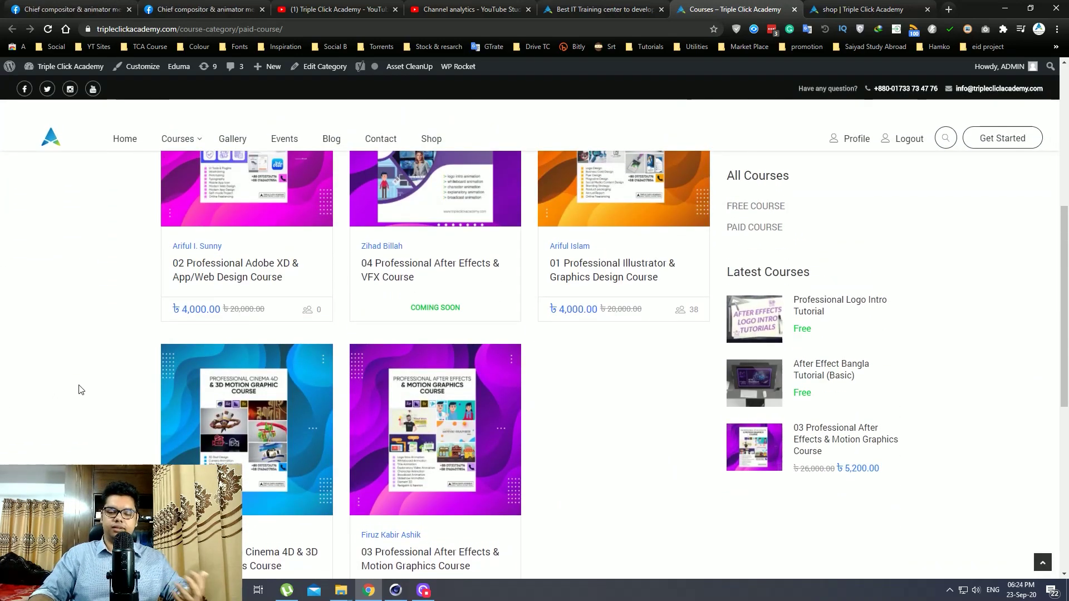
{"action": "scroll", "coordinate": [1, 384], "scroll_direction": "up", "scroll_amount": 1}
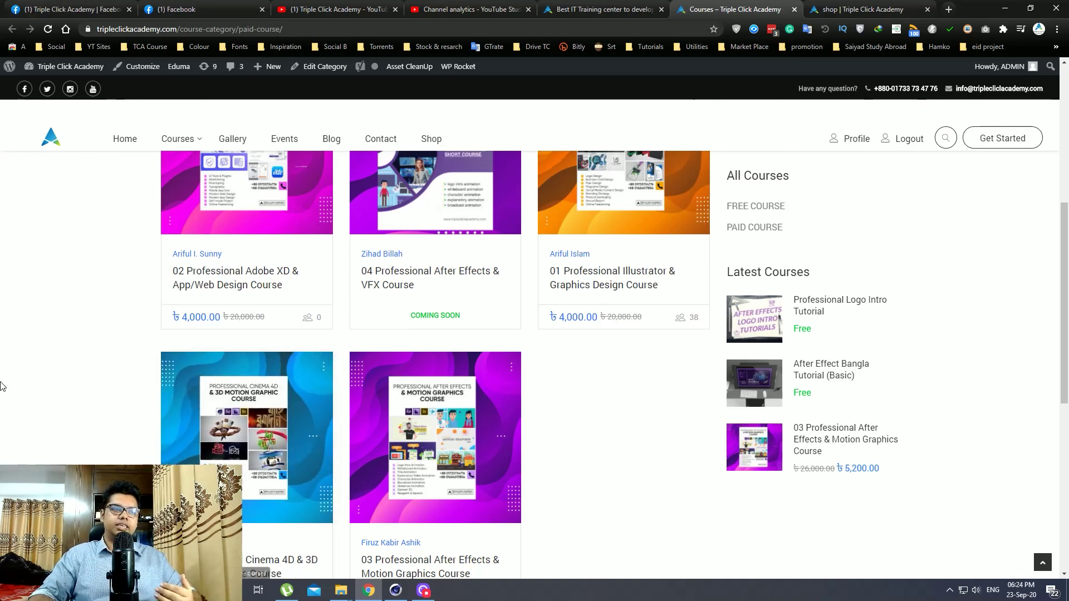
{"action": "scroll", "coordinate": [5, 382], "scroll_direction": "up", "scroll_amount": 3}
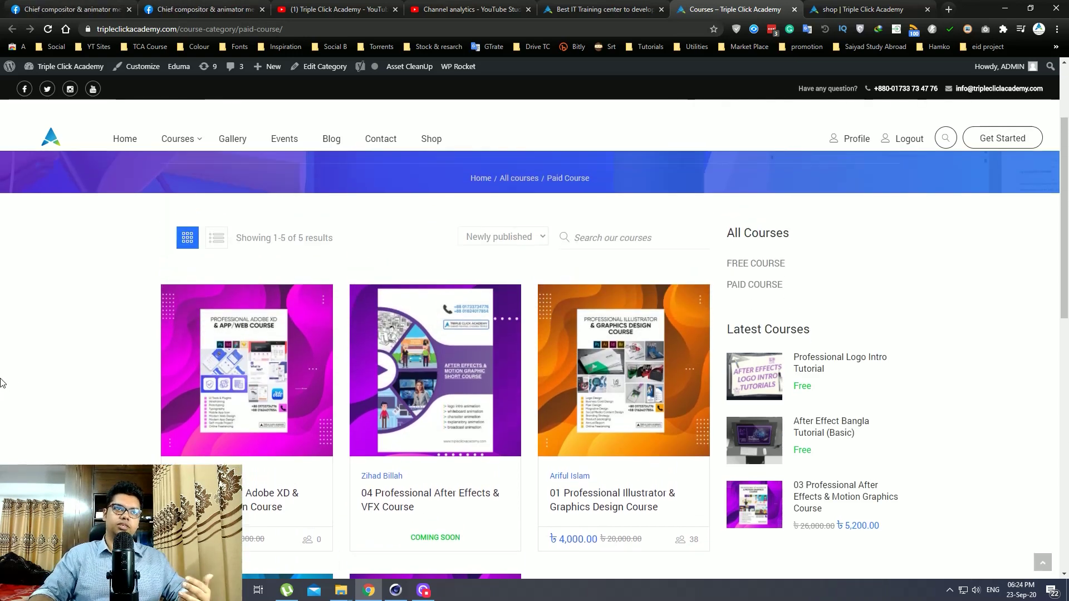
Return to Cinema 4D, add an HDRI Link tag to TCA Redshift BG & Floor and show its HDRI settings.
{"action": "left_click", "coordinate": [1005, 9]}
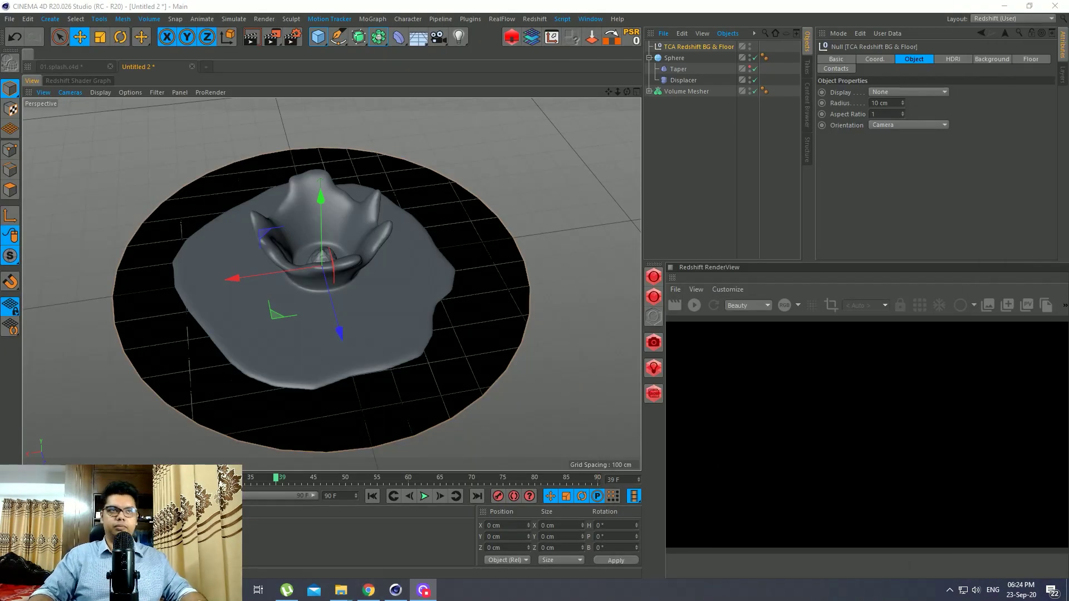
{"action": "left_click", "coordinate": [712, 49]}
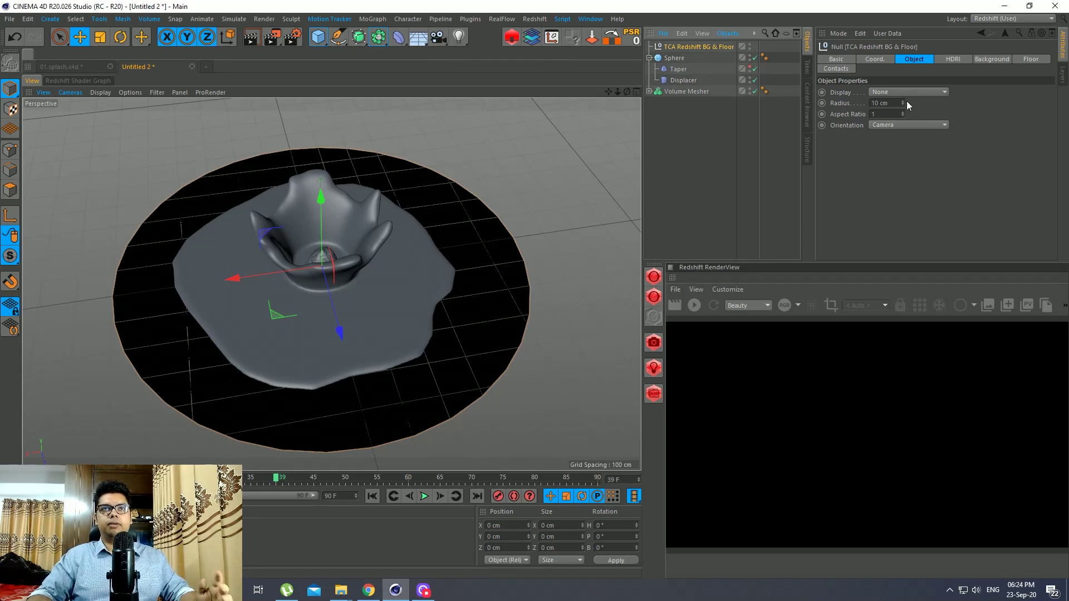
{"action": "right_click", "coordinate": [689, 48]}
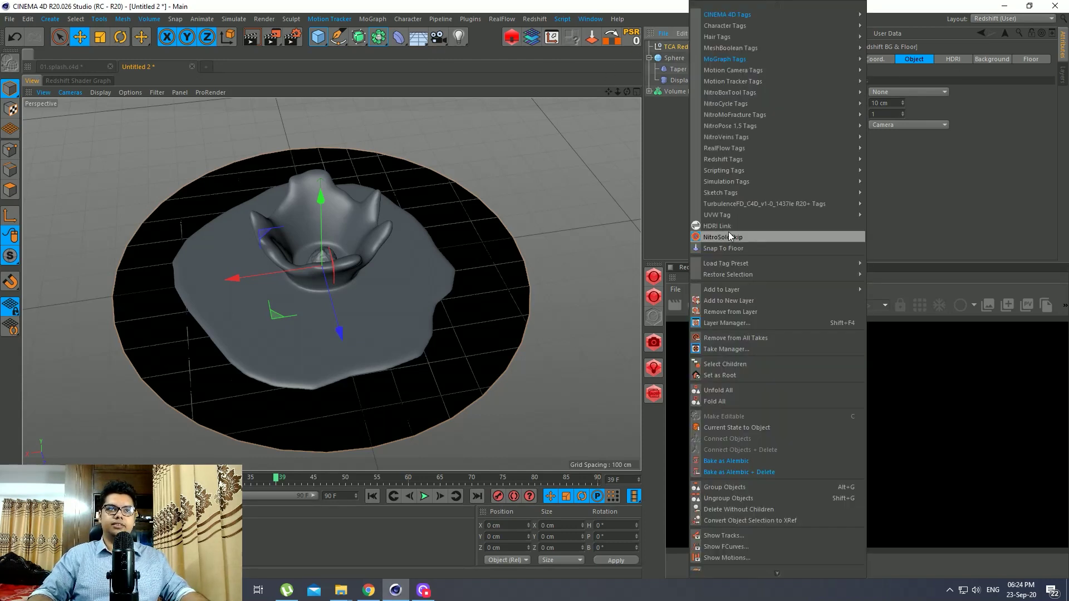
{"action": "left_click", "coordinate": [719, 225]}
{"action": "left_click", "coordinate": [701, 47]}
{"action": "left_click", "coordinate": [953, 59]}
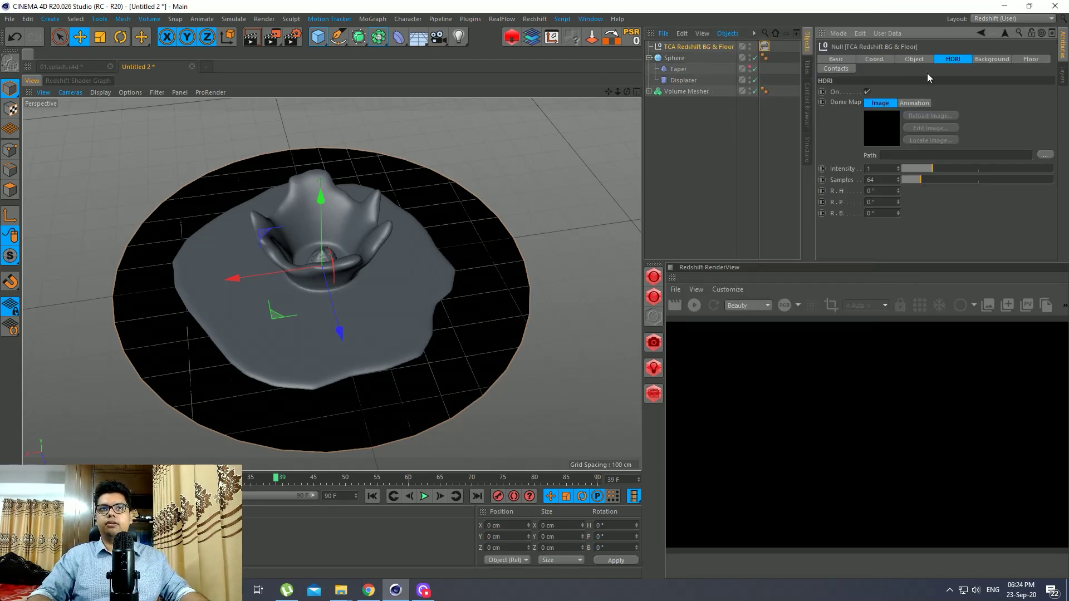
Start the Redshift RenderView preview, disable the floor of the TCA Redshift BG & Floor rig and return to its HDRI settings.
{"action": "left_click", "coordinate": [692, 304]}
{"action": "left_click_drag", "start_coordinate": [317, 412], "coordinate": [312, 384], "text": "alt"}
{"action": "left_click", "coordinate": [1034, 61]}
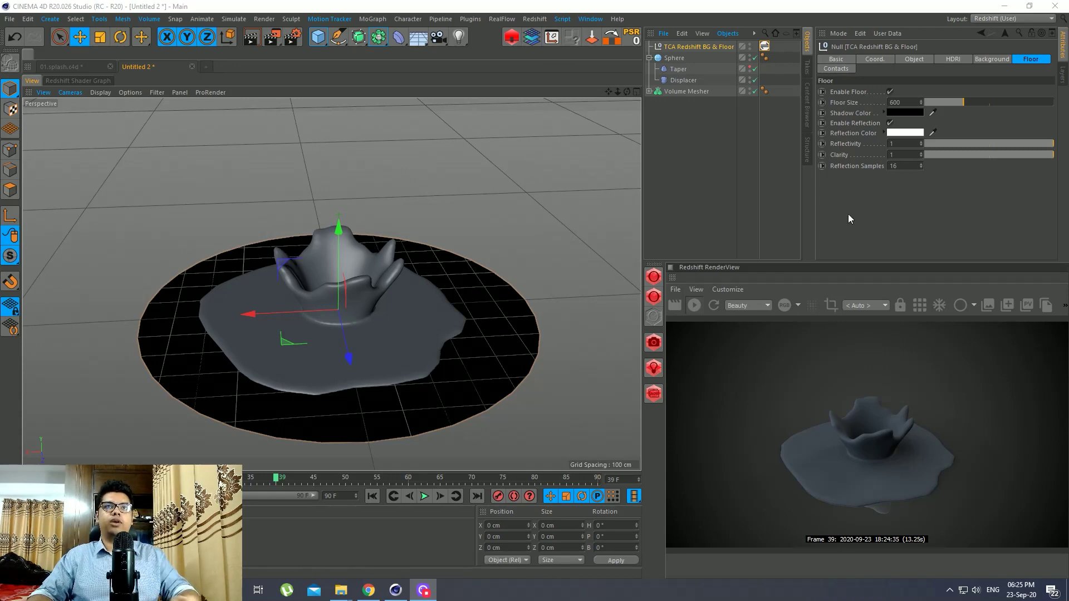
{"action": "left_click", "coordinate": [889, 90]}
{"action": "left_click_drag", "start_coordinate": [383, 335], "coordinate": [358, 356], "text": "alt"}
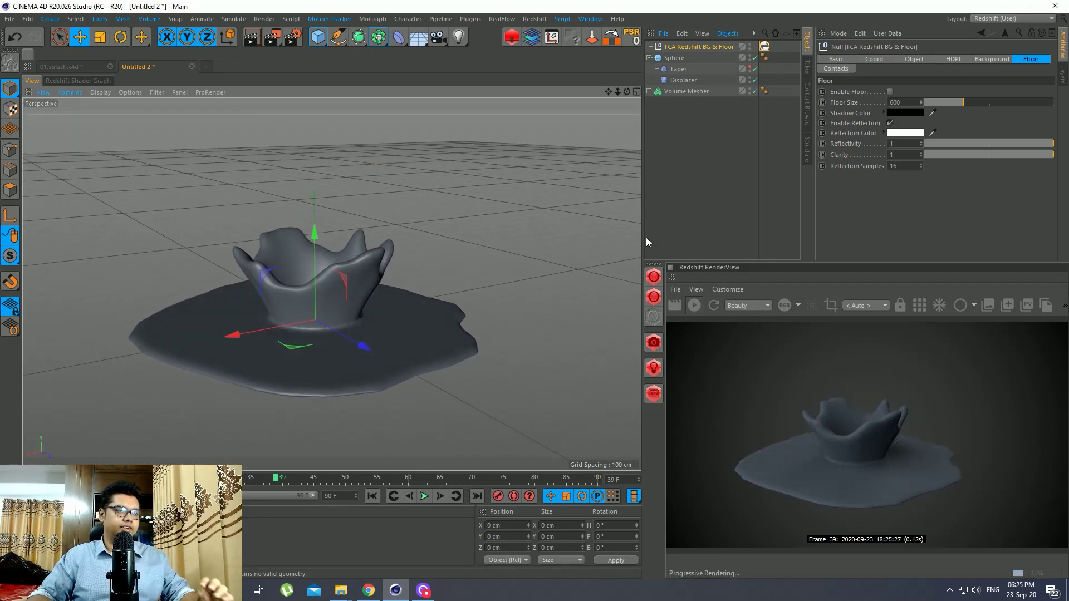
{"action": "left_click", "coordinate": [953, 58]}
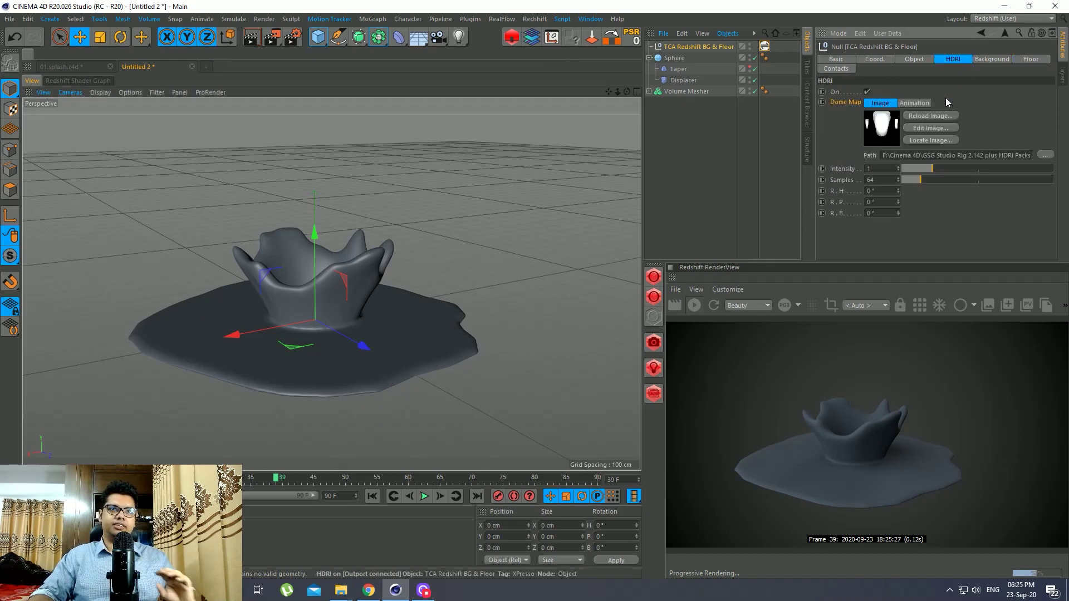
Create a Redshift material with the Water preset and apply it to the Volume Mesher.
{"action": "left_click", "coordinate": [653, 277]}
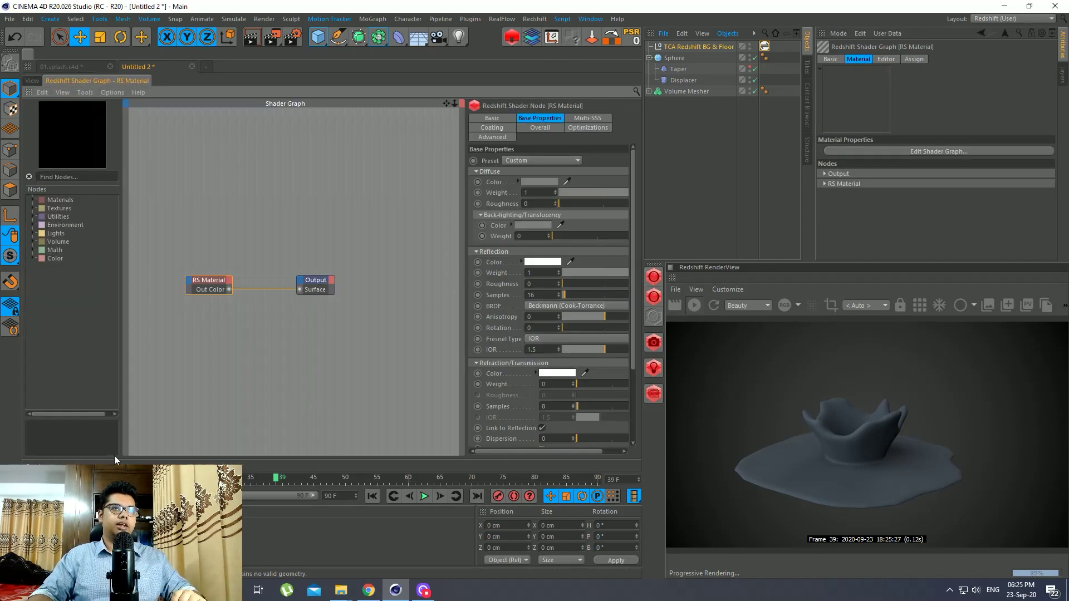
{"action": "left_click", "coordinate": [536, 161]}
{"action": "left_click", "coordinate": [530, 206]}
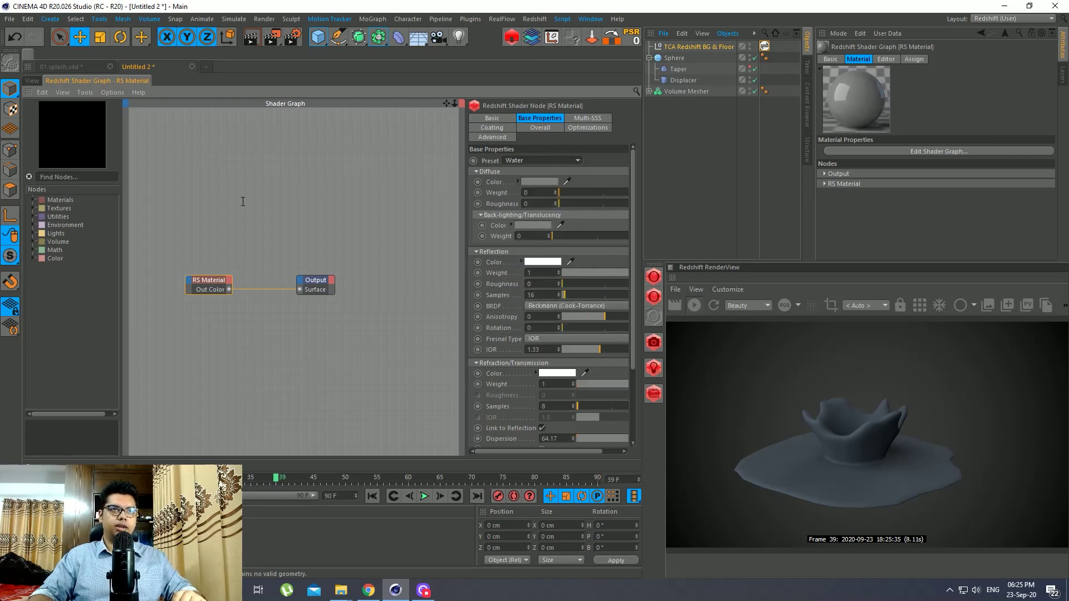
{"action": "left_click", "coordinate": [32, 80]}
{"action": "left_click_drag", "start_coordinate": [22, 521], "coordinate": [691, 92]}
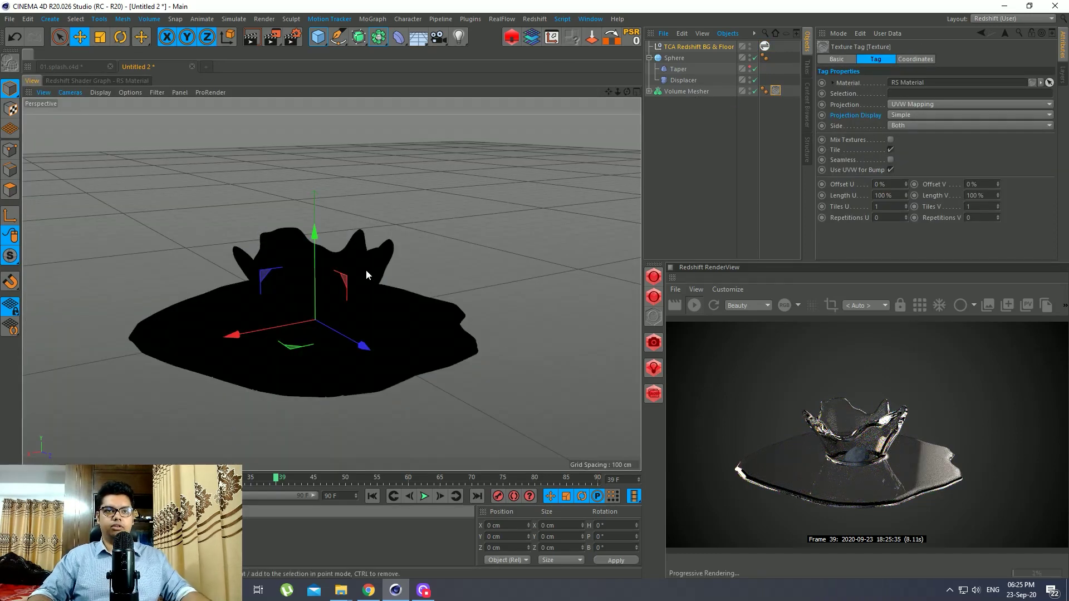
{"action": "left_click_drag", "start_coordinate": [366, 270], "coordinate": [323, 325], "text": "alt"}
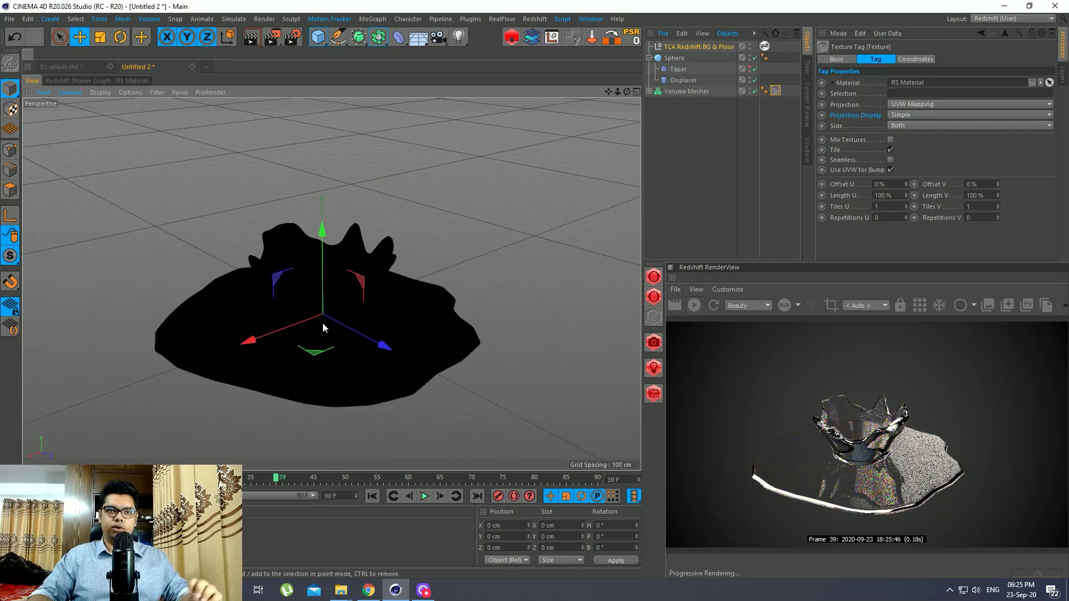
Tint the RS Material's refraction colour light cyan with hue 187° and saturation 44%.
{"action": "left_click", "coordinate": [97, 80]}
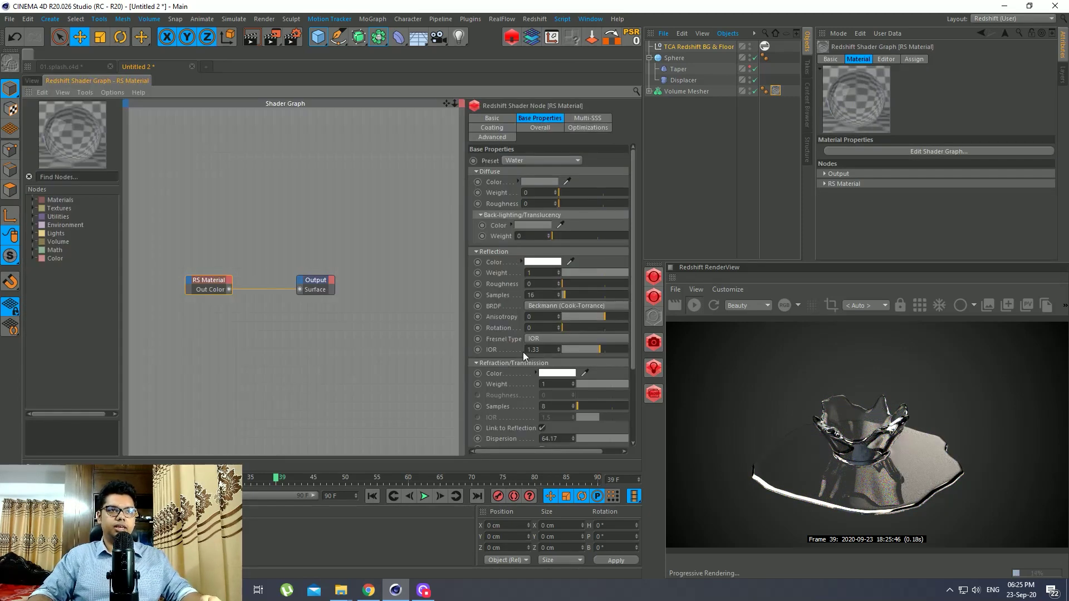
{"action": "left_click", "coordinate": [555, 375]}
{"action": "left_click", "coordinate": [579, 366]}
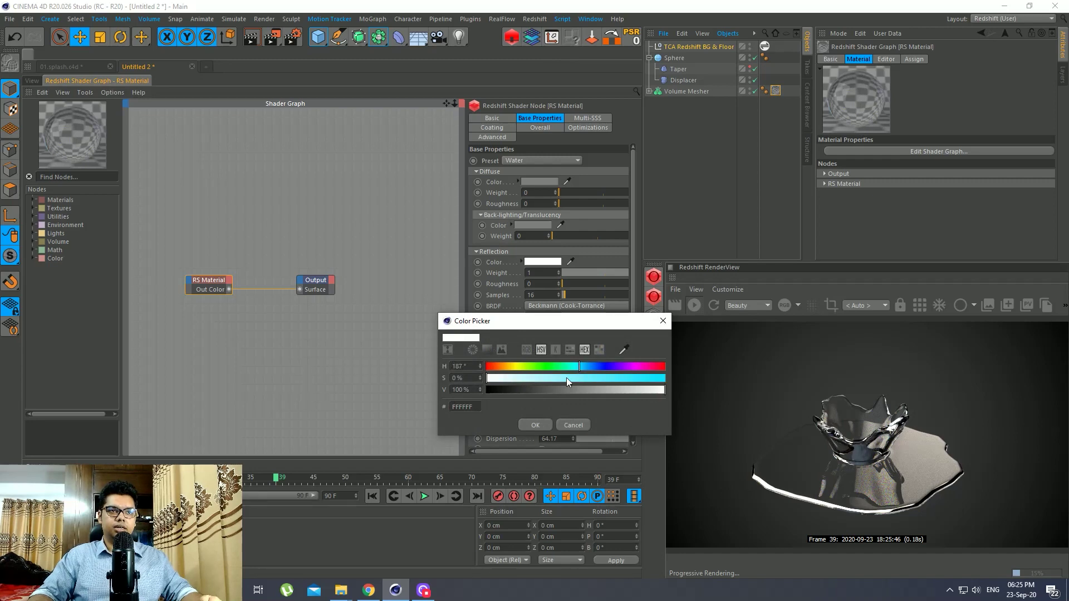
{"action": "left_click", "coordinate": [565, 378]}
{"action": "left_click", "coordinate": [537, 424]}
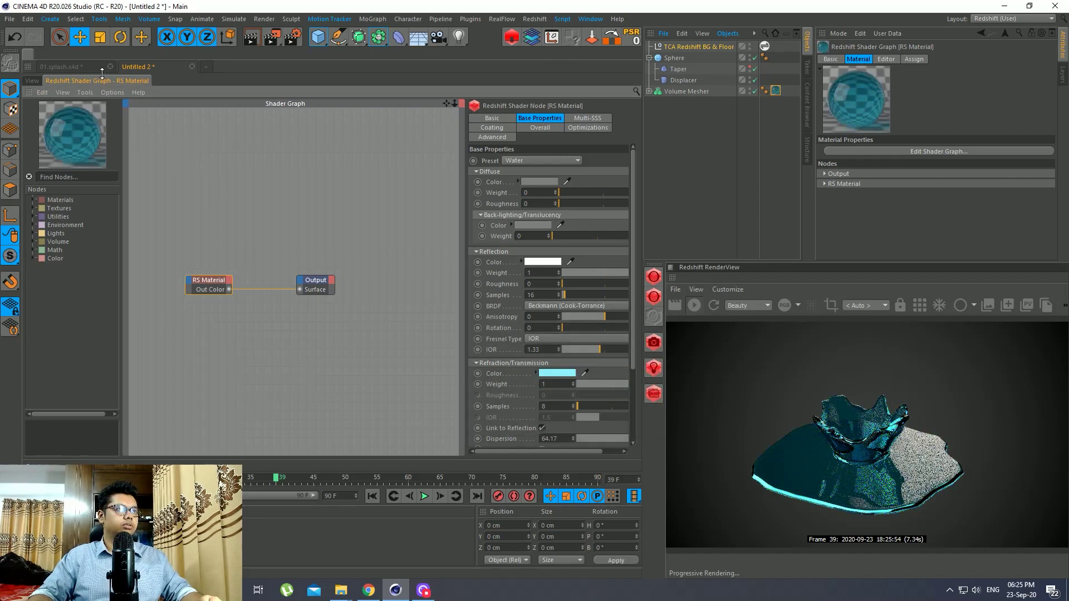
Lower the refraction colour's saturation to a very pale cyan and return to the perspective view.
{"action": "left_click", "coordinate": [568, 379]}
{"action": "left_click", "coordinate": [514, 377]}
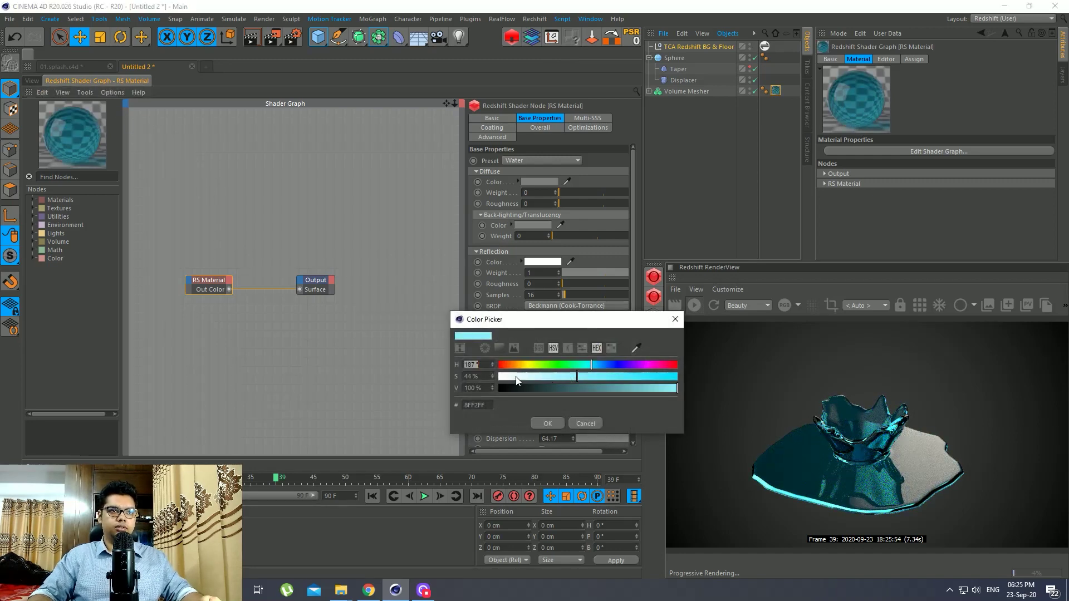
{"action": "left_click", "coordinate": [545, 423]}
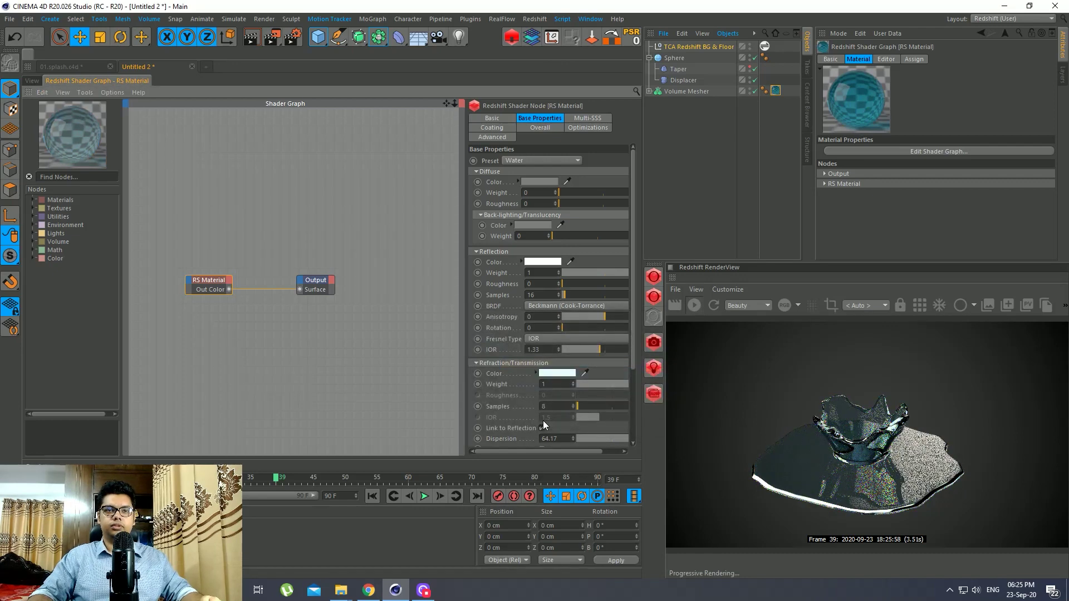
{"action": "left_click", "coordinate": [33, 81]}
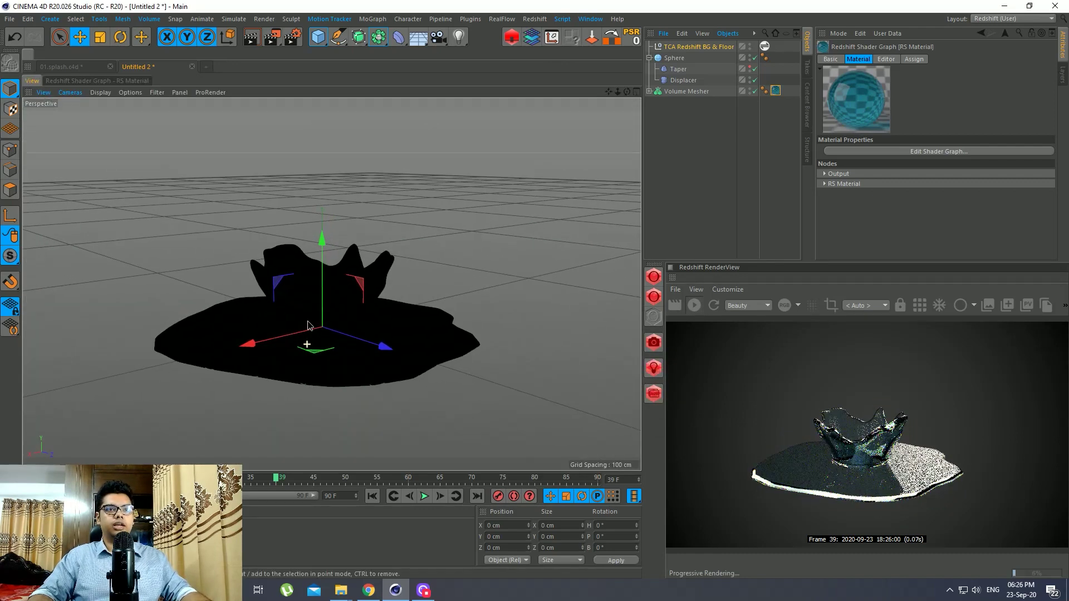
Raise the HDRI intensity of the TCA Redshift BG & Floor rig to 1.5.
{"action": "left_click", "coordinate": [696, 48]}
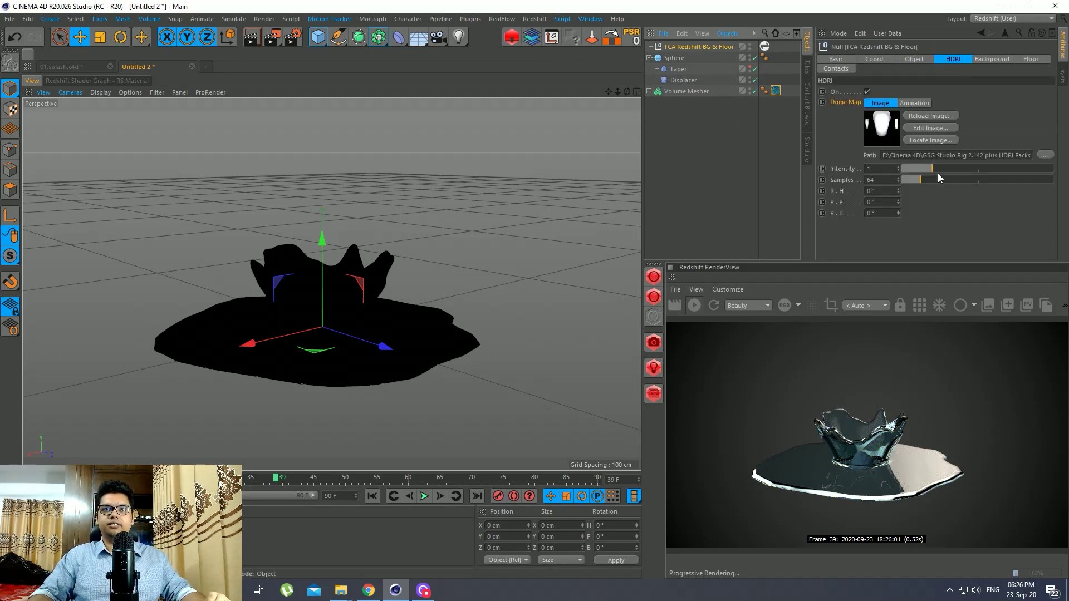
{"action": "left_click_drag", "start_coordinate": [933, 168], "coordinate": [948, 168]}
{"action": "left_click_drag", "start_coordinate": [393, 286], "coordinate": [387, 325], "text": "alt"}
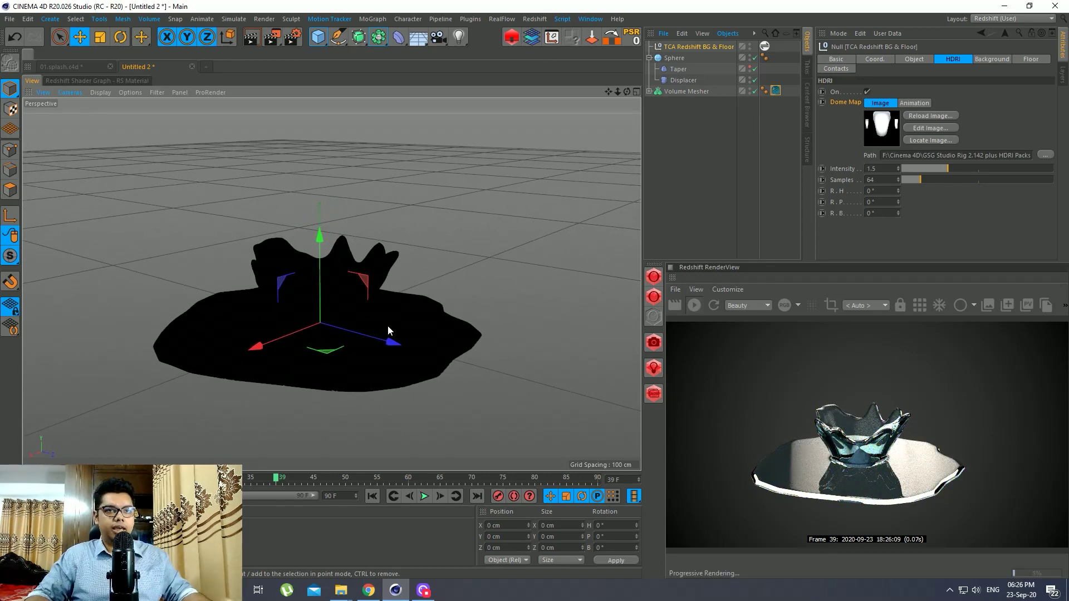